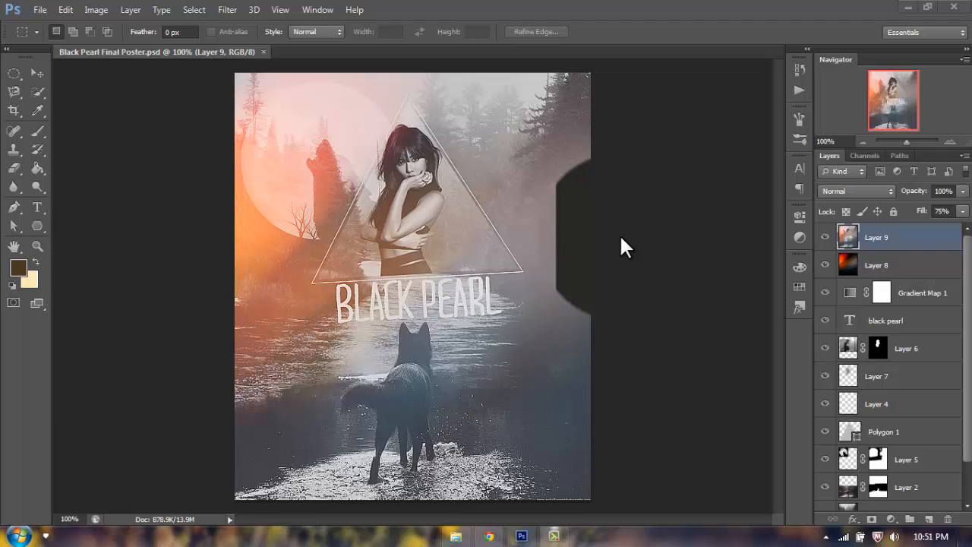
Step: Look through the source images in the Black Pearl folder, from image 1 to the misty river photo
click(465, 535)
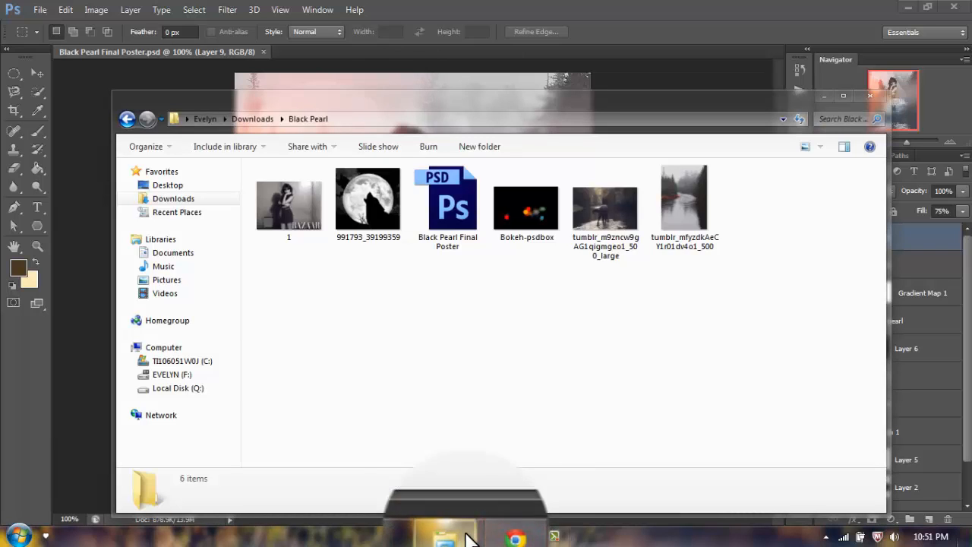
drag(761, 316, 256, 196)
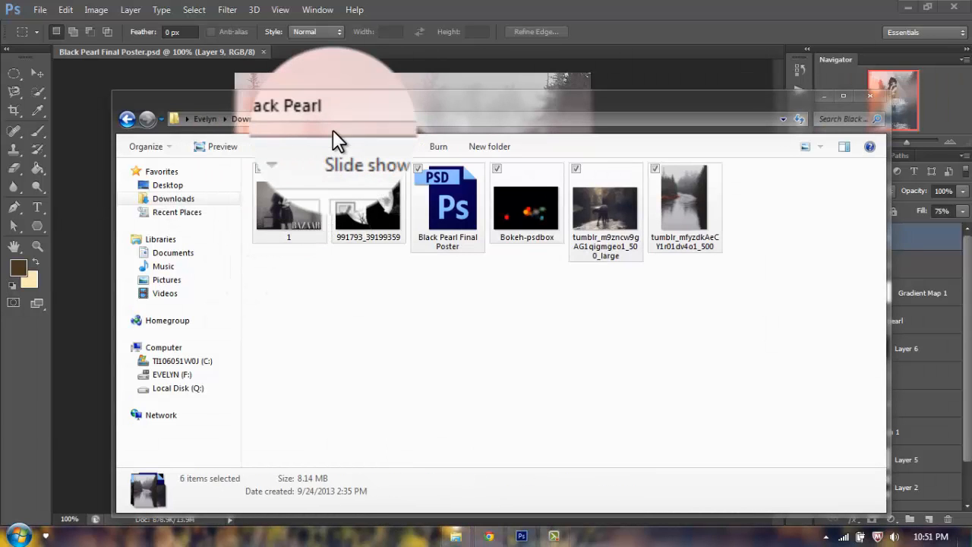
click(314, 242)
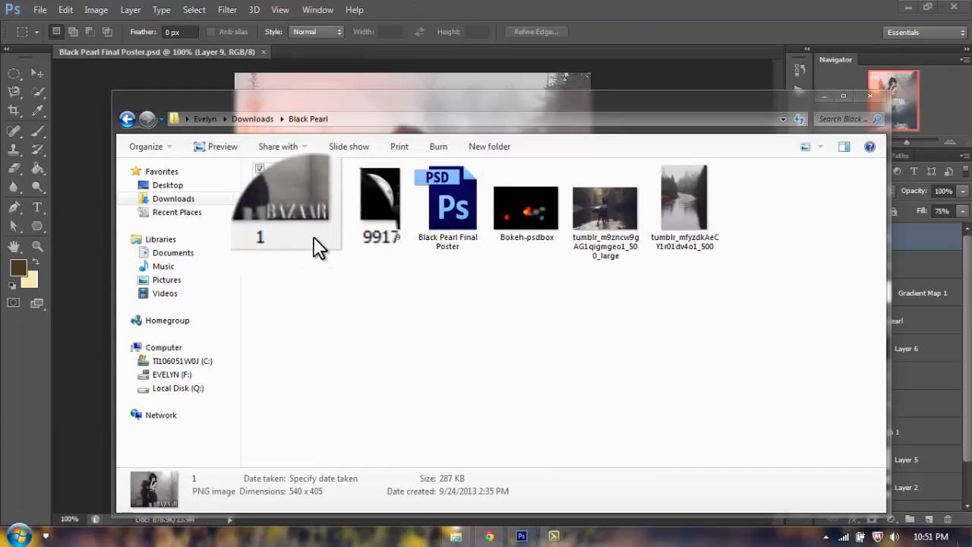
double_click(300, 226)
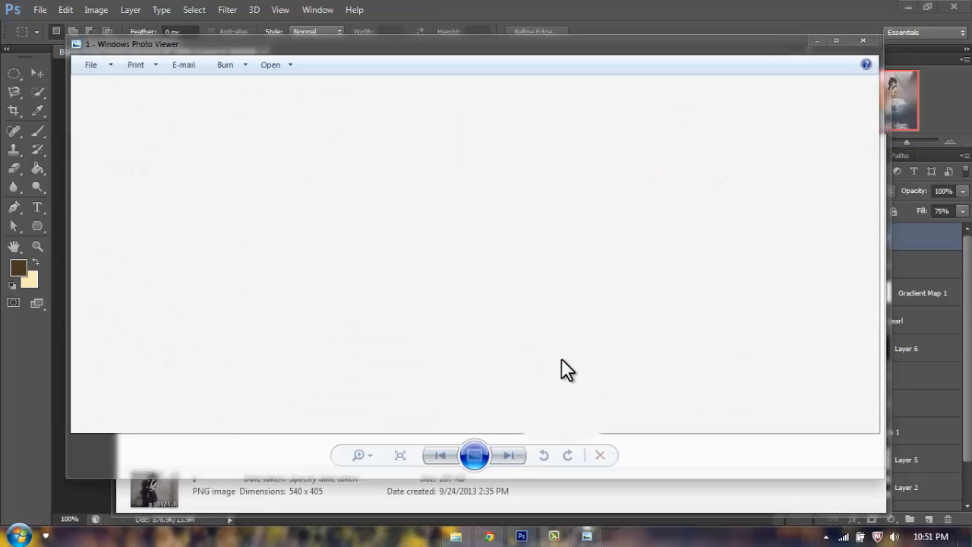
key(Right)
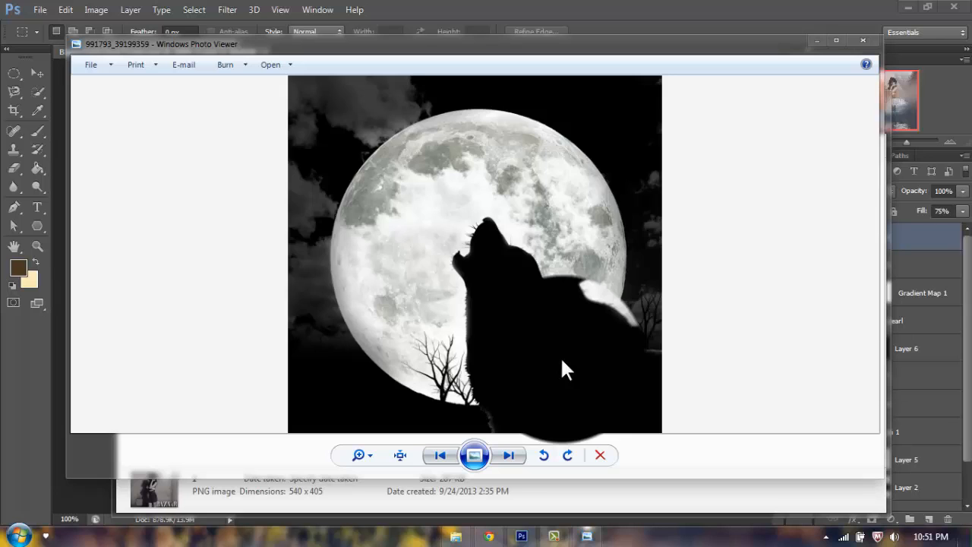
key(Right)
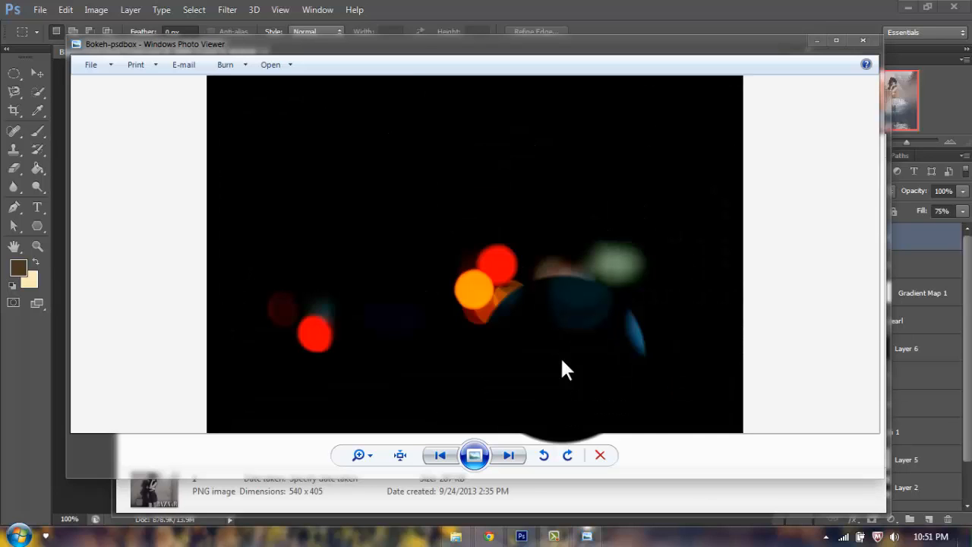
key(Right)
key(Right)
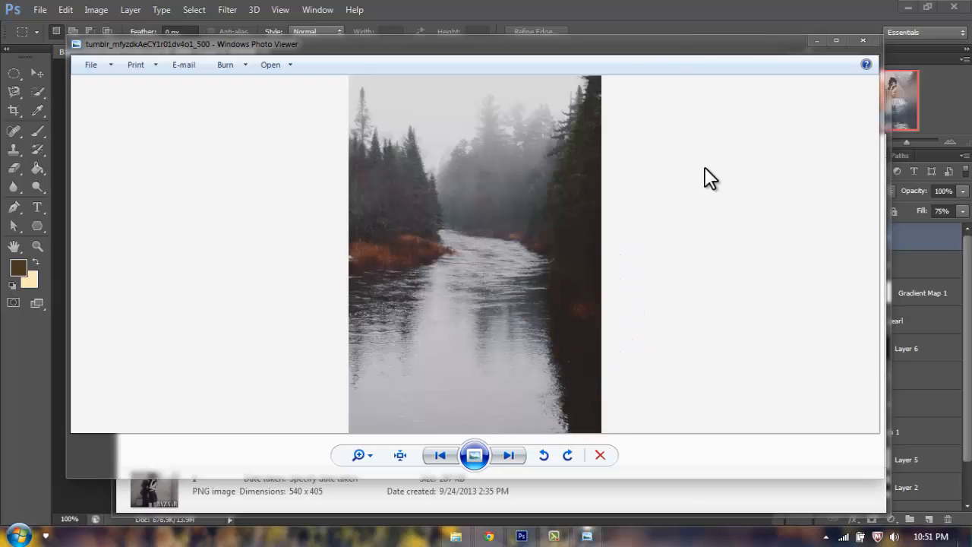
click(851, 40)
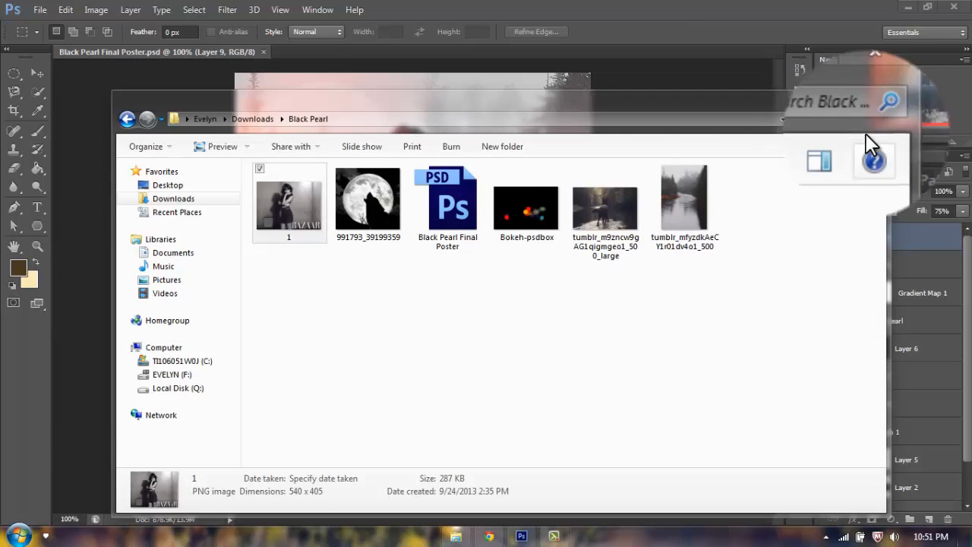
click(813, 94)
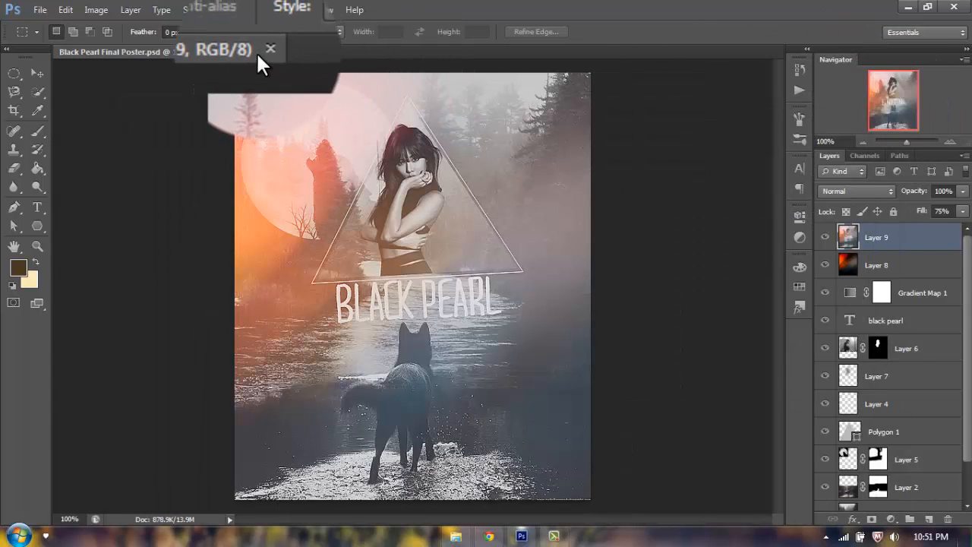
Step: Close the finished poster and create a new 500 x 600 pixel document at 72 pixels/inch with a white background
click(263, 51)
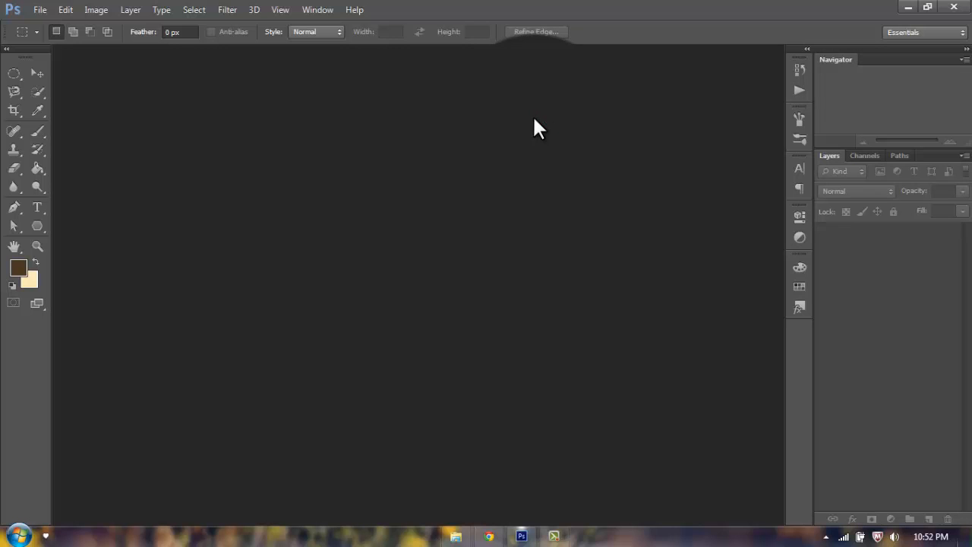
click(40, 9)
click(45, 27)
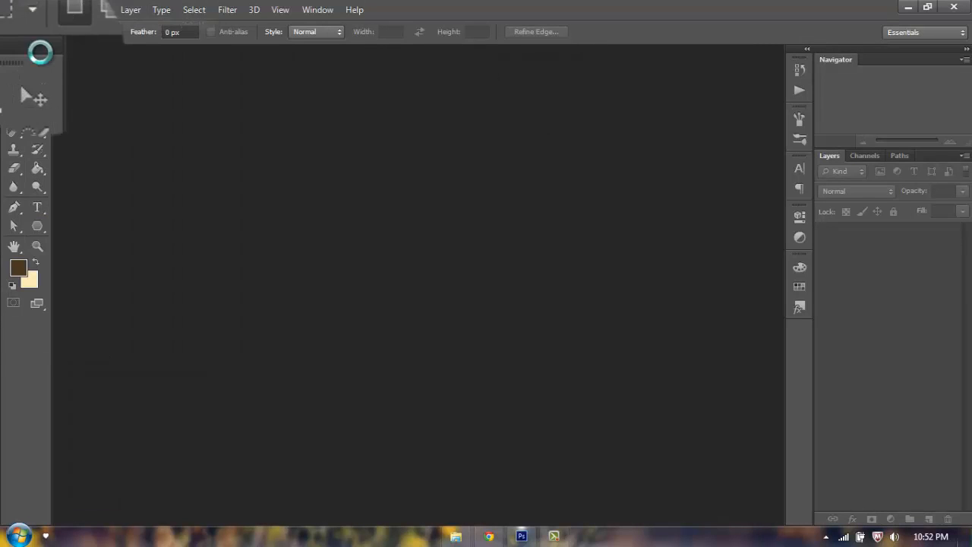
drag(378, 201, 299, 193)
drag(374, 223, 336, 218)
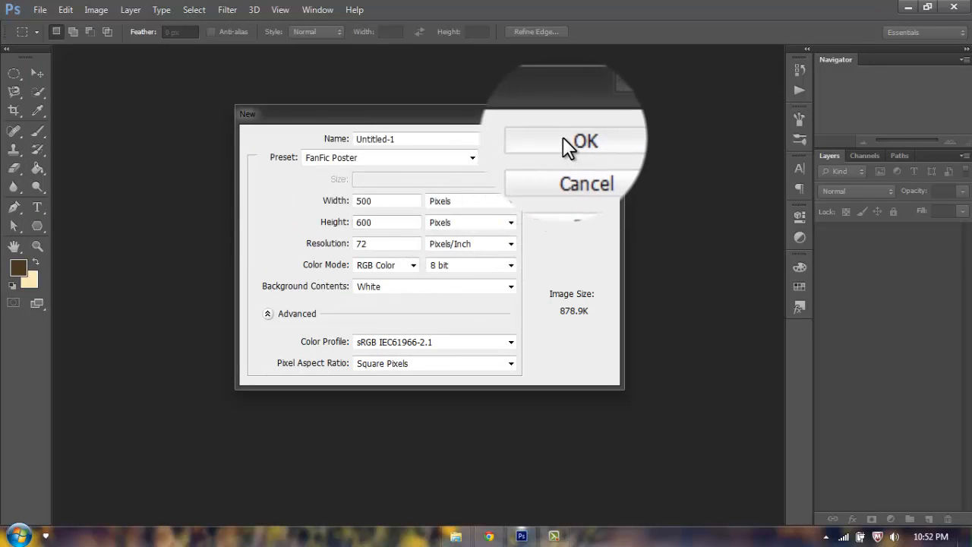
click(563, 139)
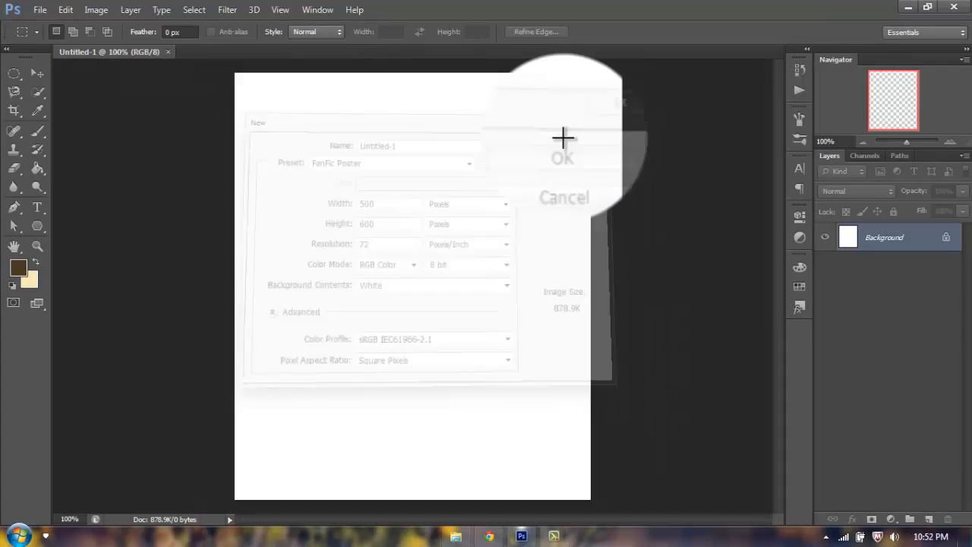
Step: Copy the river photo tumblr_mfyzdkAeCY1r01dv4o1_500 into the new document as a layer filling the canvas, and close the source file
click(456, 536)
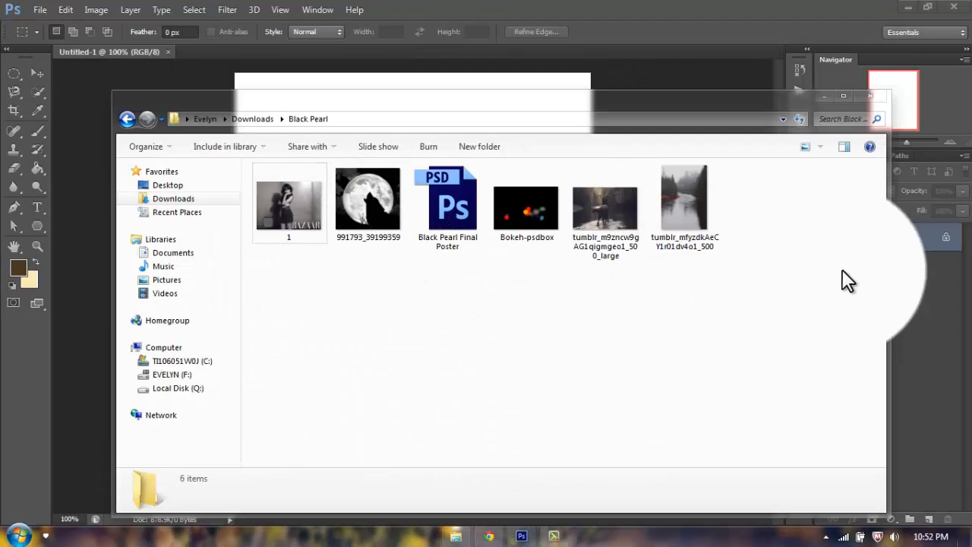
double_click(684, 202)
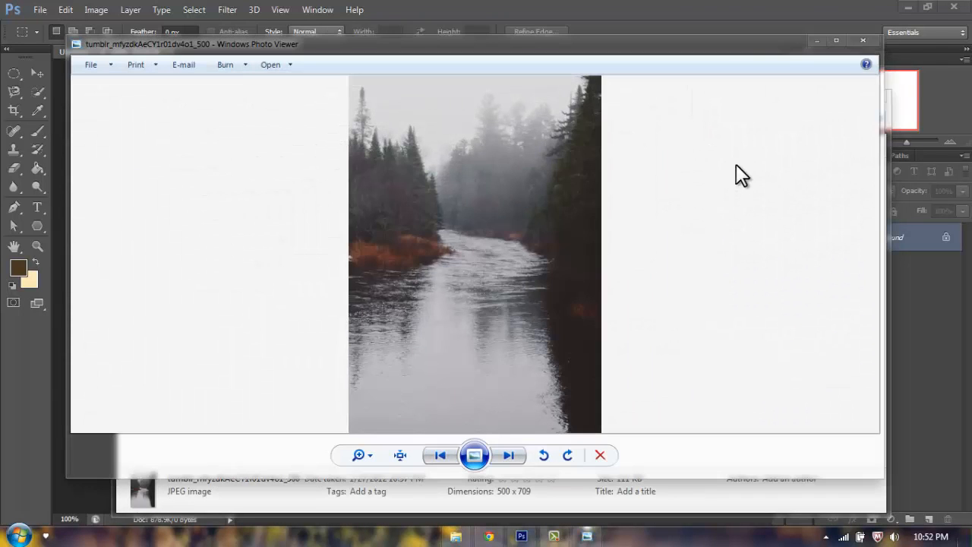
click(866, 38)
drag(684, 202, 274, 53)
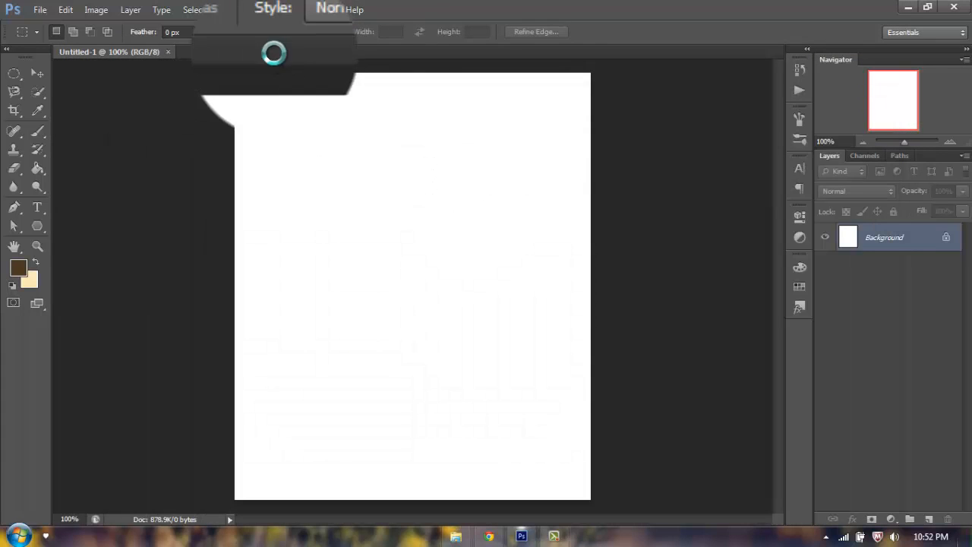
click(38, 72)
drag(432, 212, 524, 310)
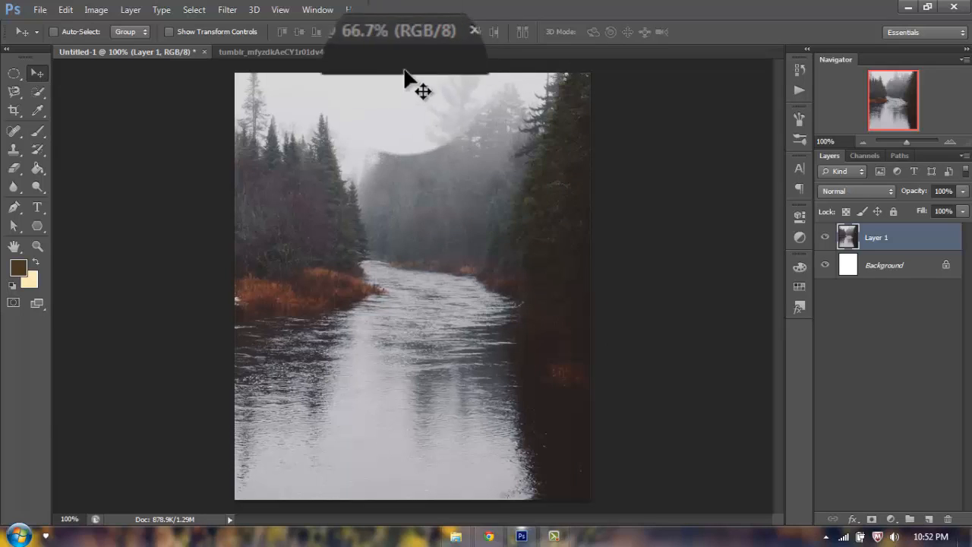
click(436, 50)
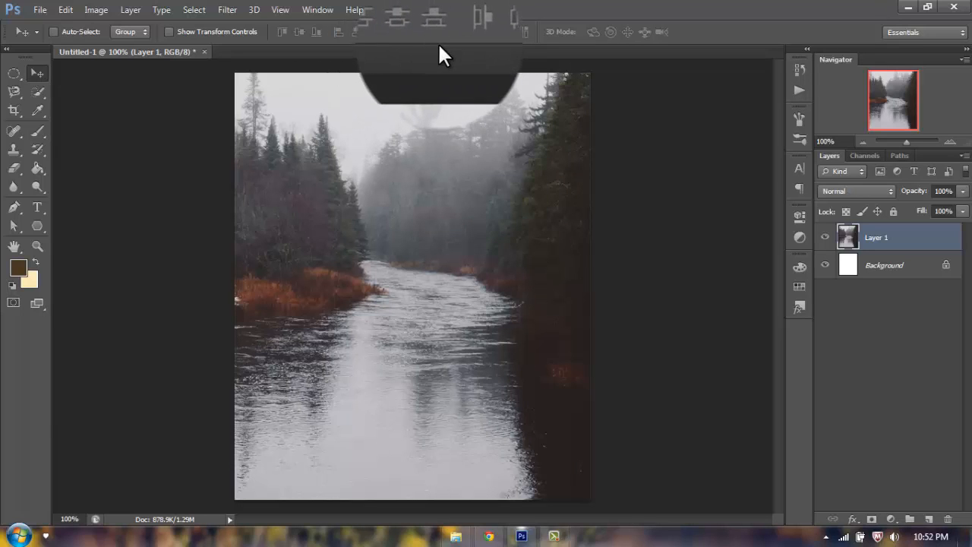
Step: Open the wolf image tumblr_m9zncw9gAG1qigmgeo1_500_large from the Black Pearl folder in its own document
click(456, 537)
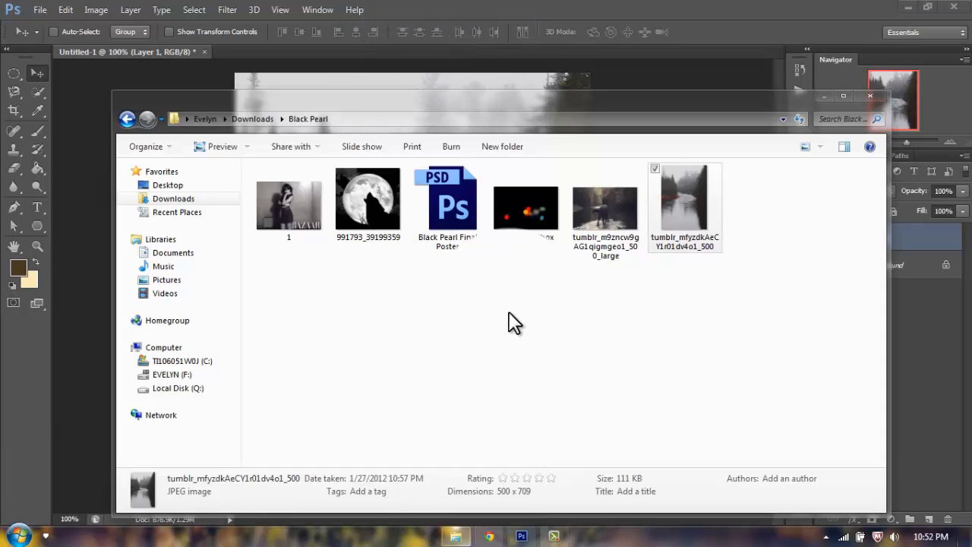
click(616, 203)
drag(377, 88, 340, 42)
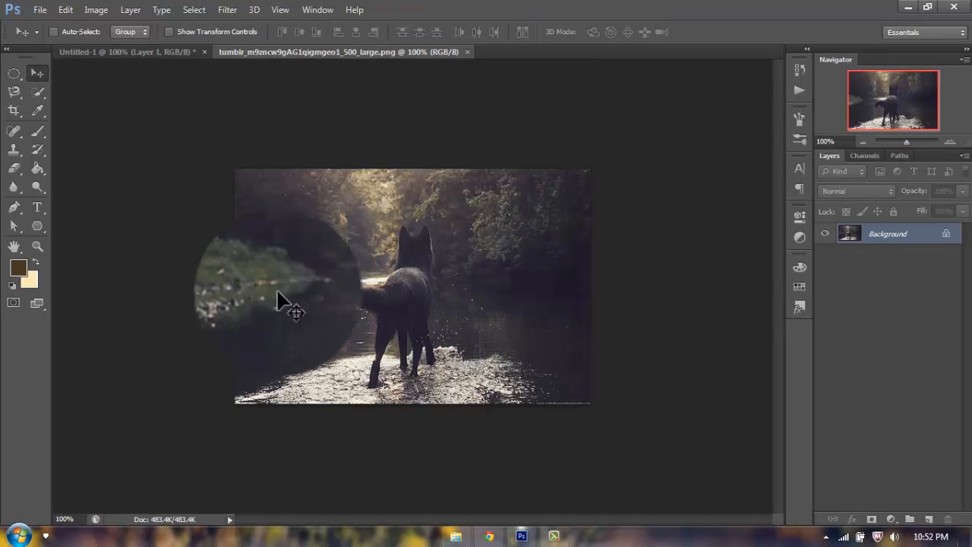
Step: Select the forest above the waterline and around the wolf's head with the Magnetic Lasso, adding the missed outer edges with the Polygonal Lasso
click(16, 95)
click(57, 118)
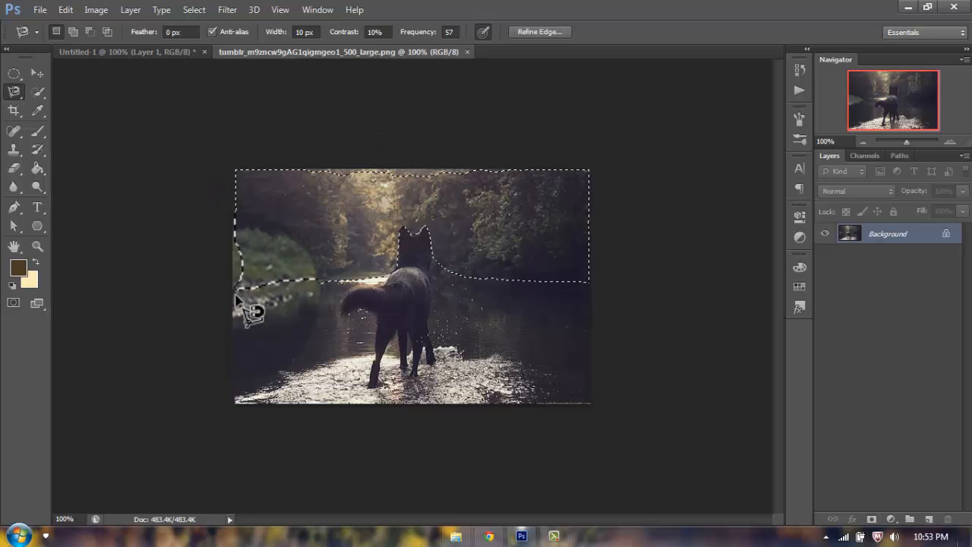
right_click(13, 93)
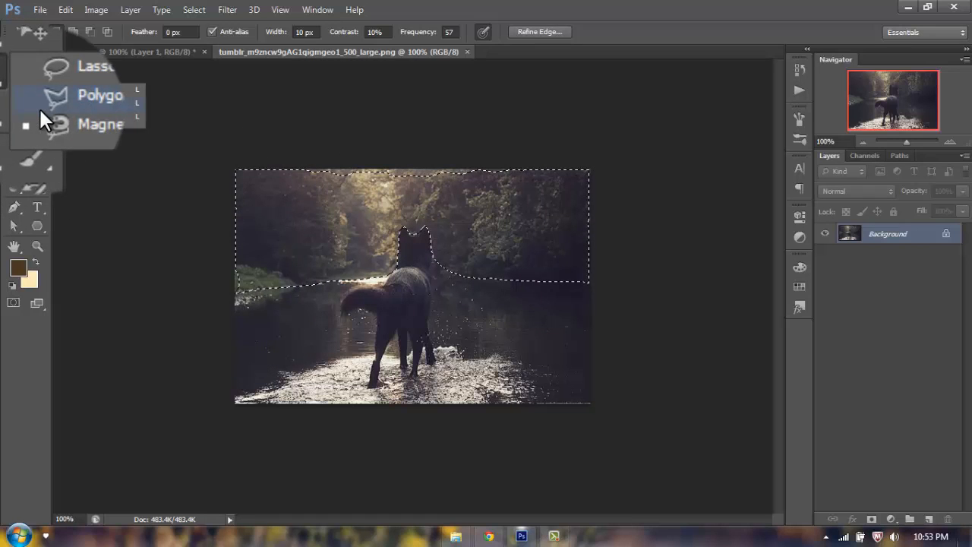
click(40, 109)
click(273, 206)
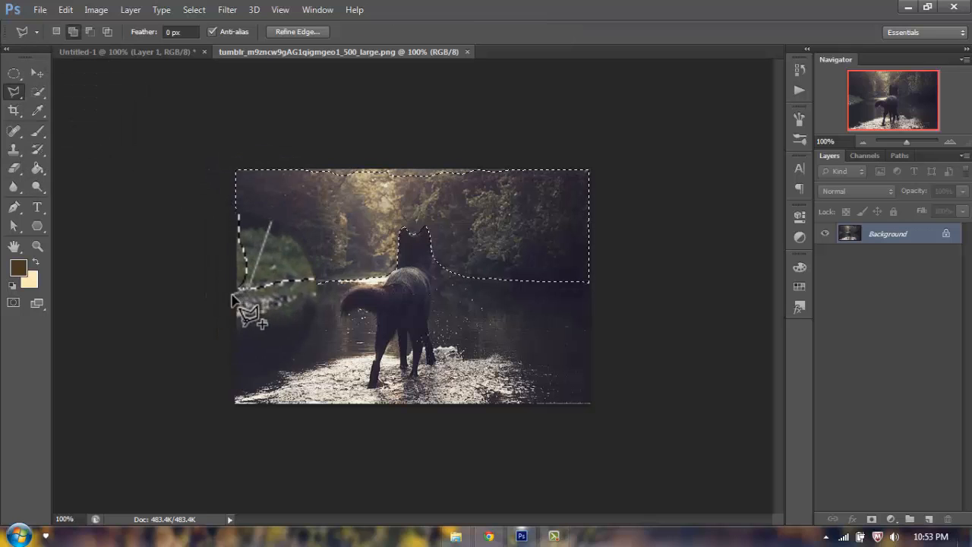
click(232, 295)
click(182, 182)
click(282, 78)
click(494, 209)
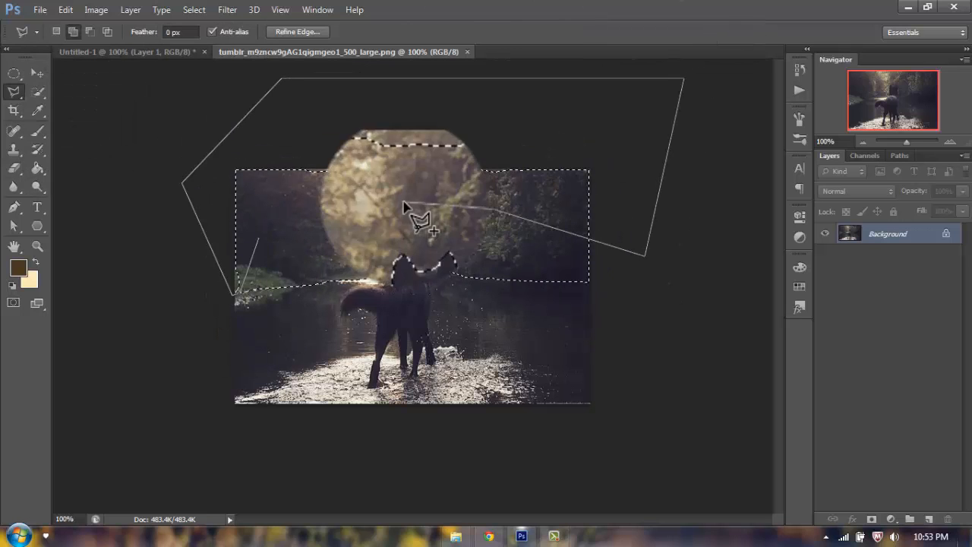
click(385, 199)
click(258, 240)
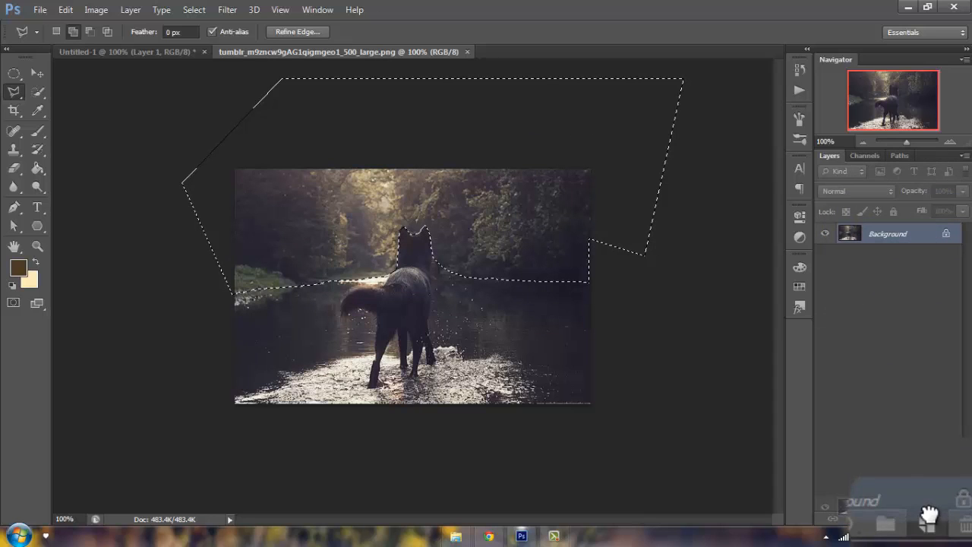
Step: Duplicate the wolf image's Background layer and hide the original
drag(928, 519, 929, 519)
click(825, 255)
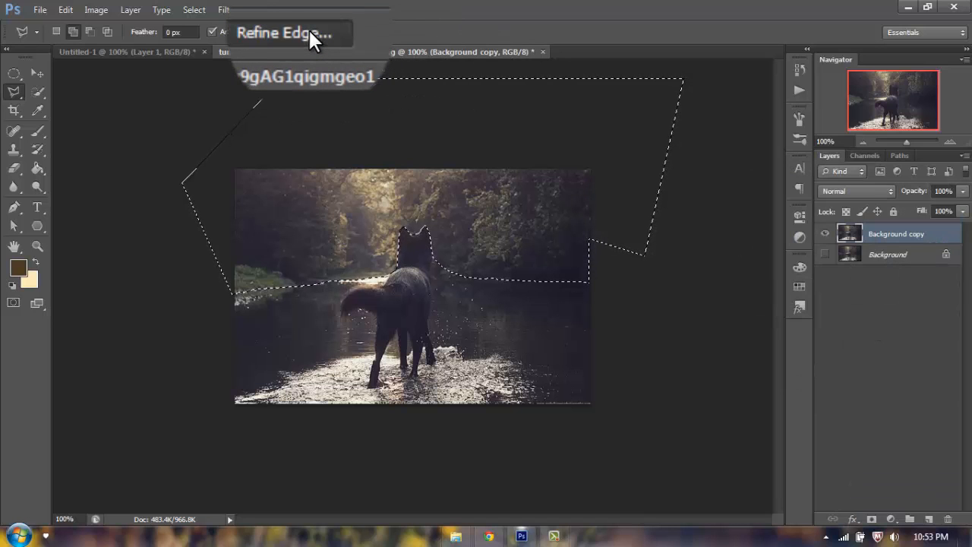
Step: Refine the selection edge along the waterline and wolf's head with the Refine Radius brush, output it as a selection, and mask the duplicate layer with it
click(310, 31)
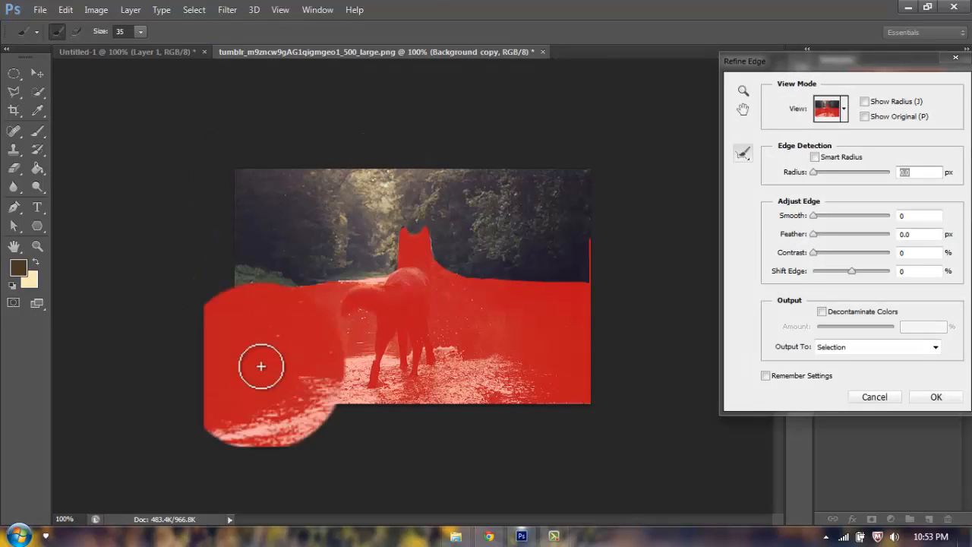
click(843, 109)
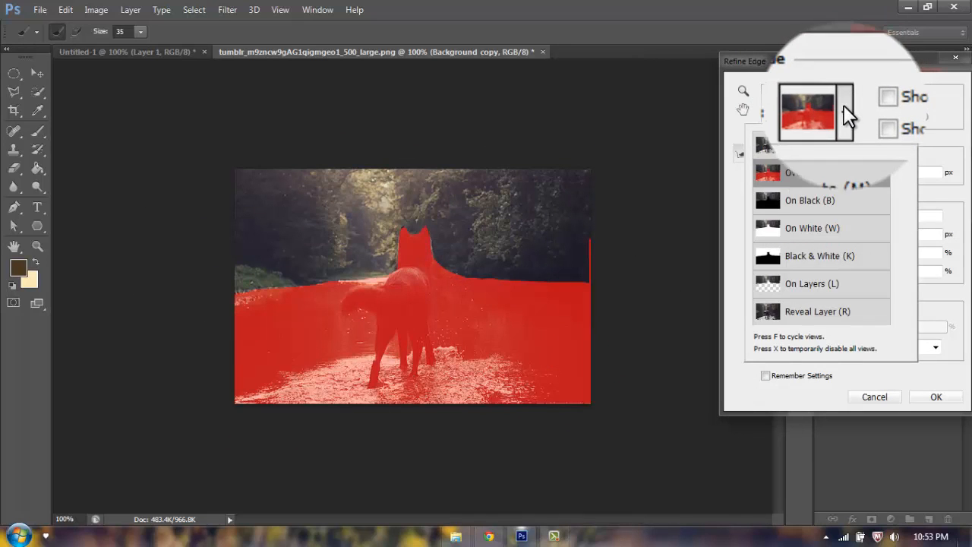
click(845, 106)
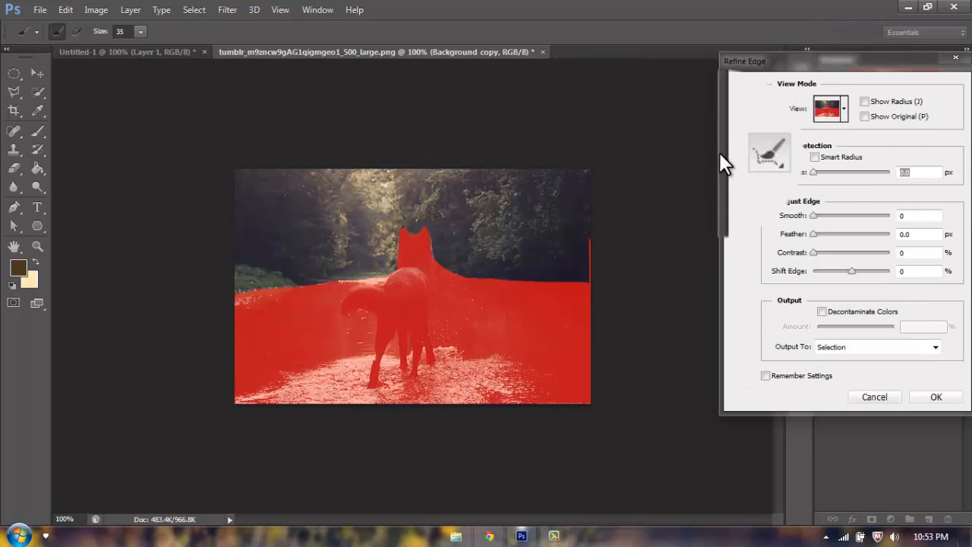
click(744, 154)
click(780, 152)
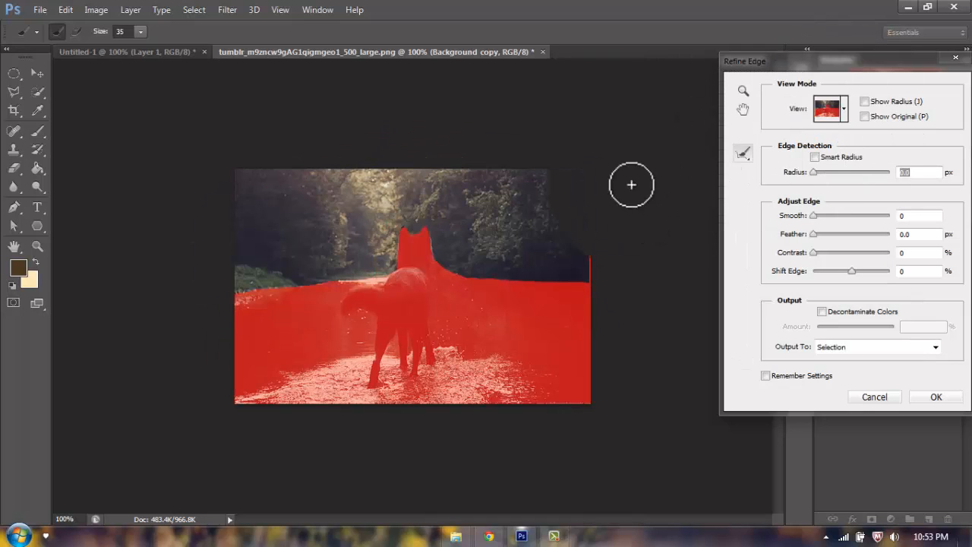
mouse_move(456, 190)
mouse_down()
mouse_move(411, 250)
mouse_move(429, 237)
mouse_move(439, 251)
mouse_move(413, 246)
mouse_move(456, 245)
mouse_move(406, 274)
mouse_move(412, 280)
mouse_move(407, 240)
mouse_move(534, 261)
mouse_move(501, 280)
mouse_move(443, 263)
mouse_move(448, 270)
mouse_move(573, 280)
mouse_move(502, 285)
mouse_move(583, 278)
mouse_up()
mouse_move(588, 237)
mouse_down()
mouse_move(652, 301)
mouse_move(493, 258)
mouse_move(564, 256)
mouse_move(214, 300)
mouse_move(306, 283)
mouse_move(244, 308)
mouse_move(243, 295)
mouse_move(327, 299)
mouse_move(570, 344)
mouse_move(643, 429)
mouse_move(551, 410)
mouse_up()
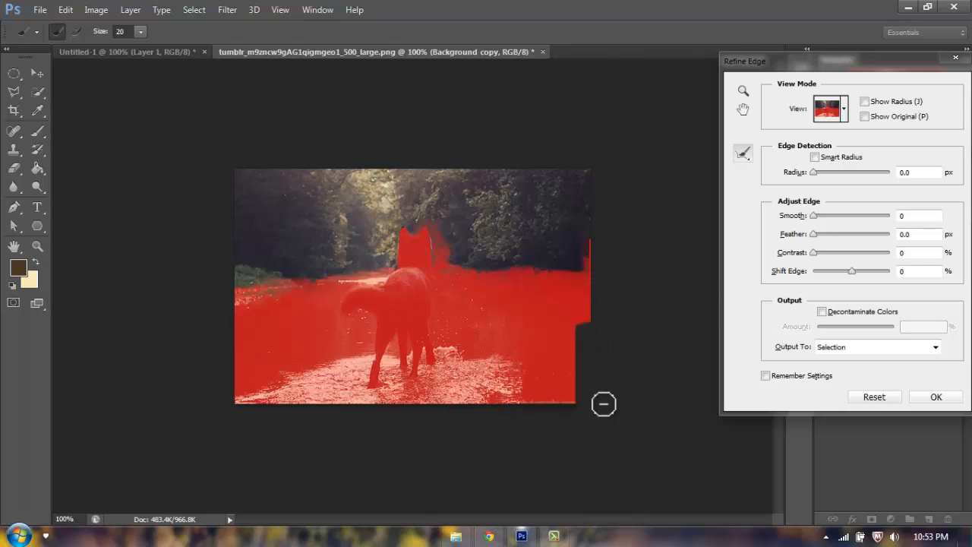
mouse_move(600, 289)
mouse_down()
mouse_move(423, 218)
mouse_move(437, 253)
mouse_move(404, 233)
mouse_move(538, 252)
mouse_move(494, 271)
mouse_move(756, 268)
mouse_up()
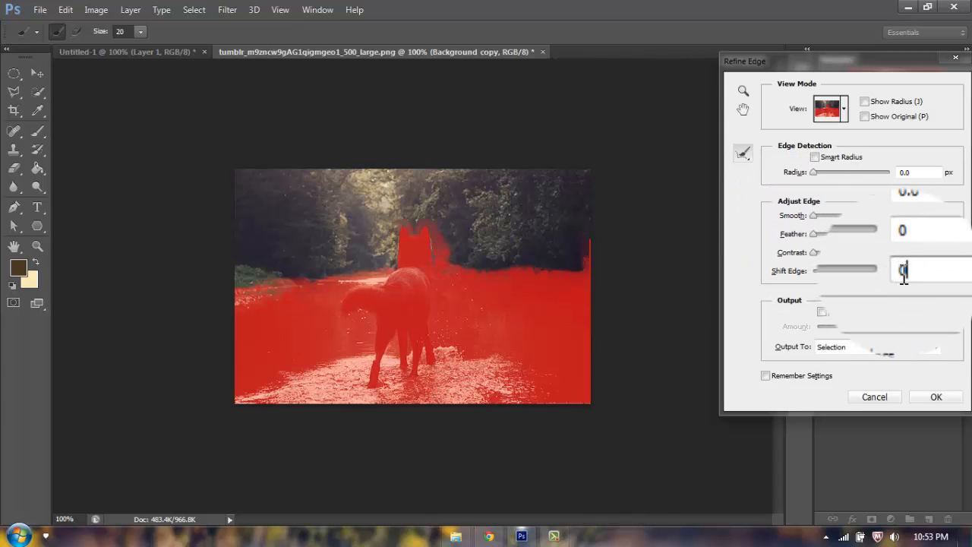
drag(816, 63, 685, 67)
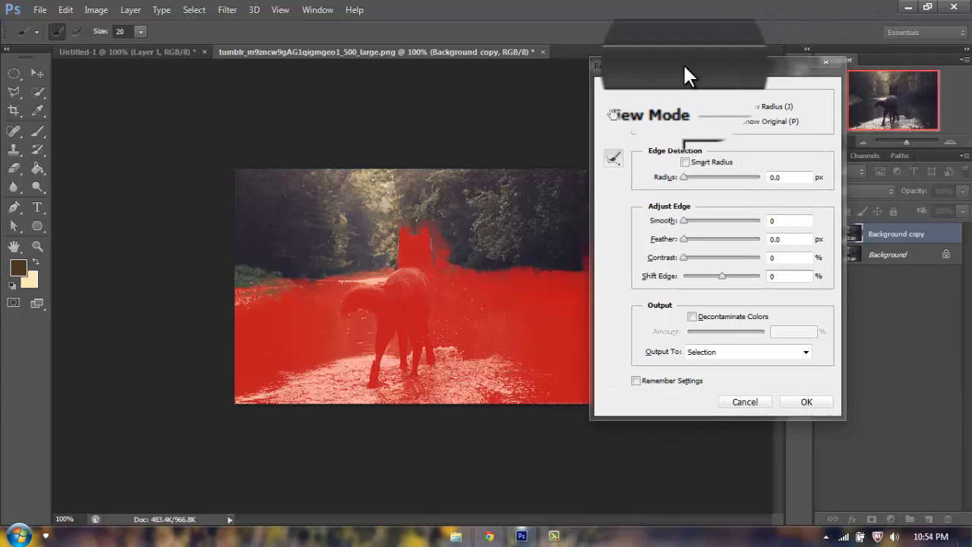
click(791, 402)
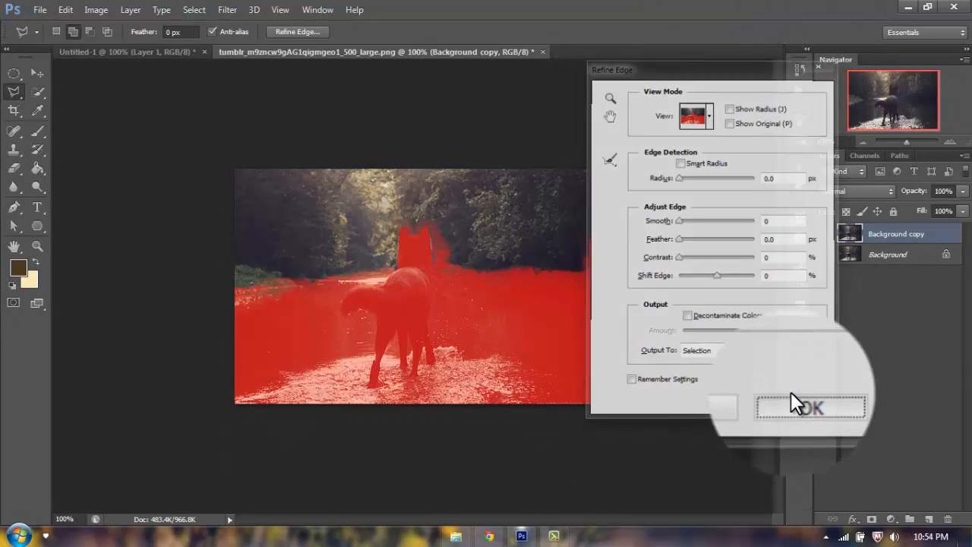
click(872, 519)
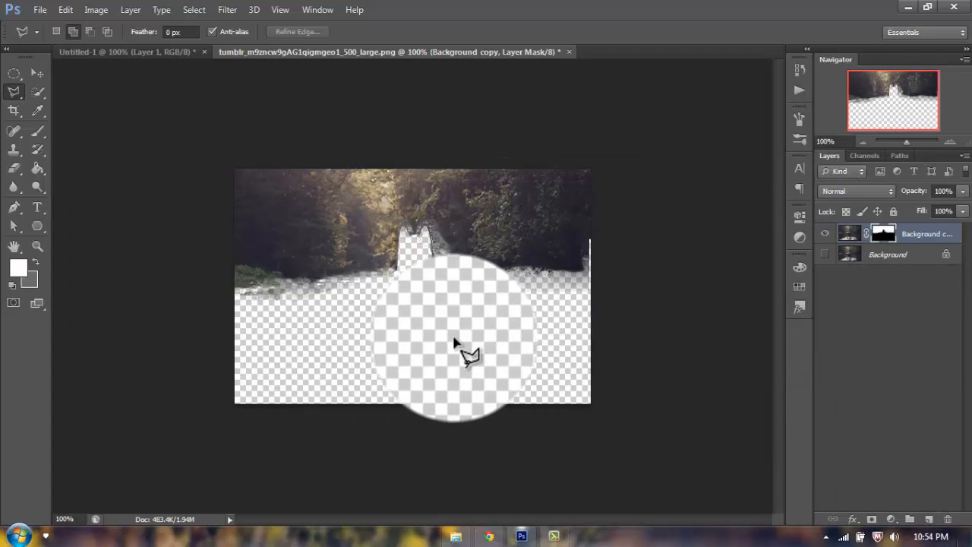
Step: Invert the duplicate layer's mask so the wolf and water show instead of the forest
click(96, 10)
mouse_move(100, 43)
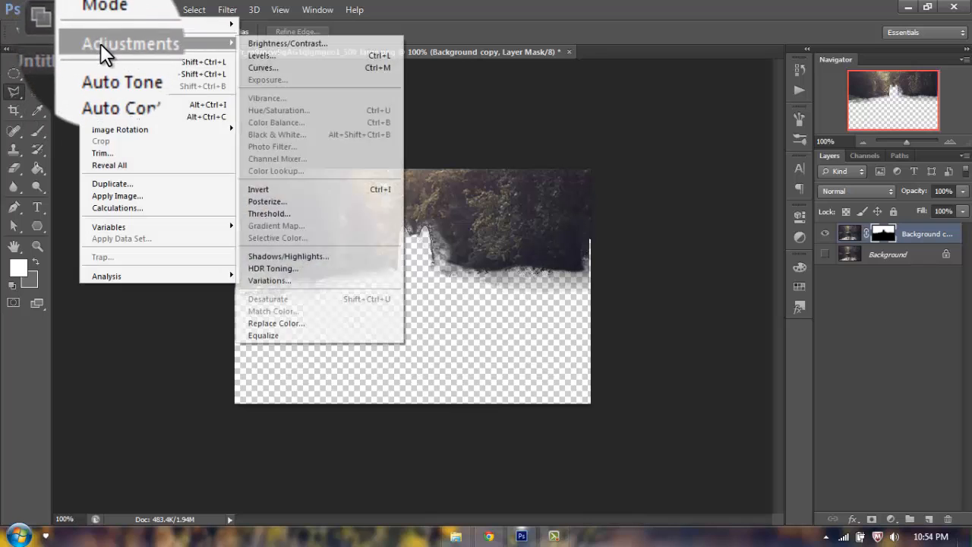
click(316, 190)
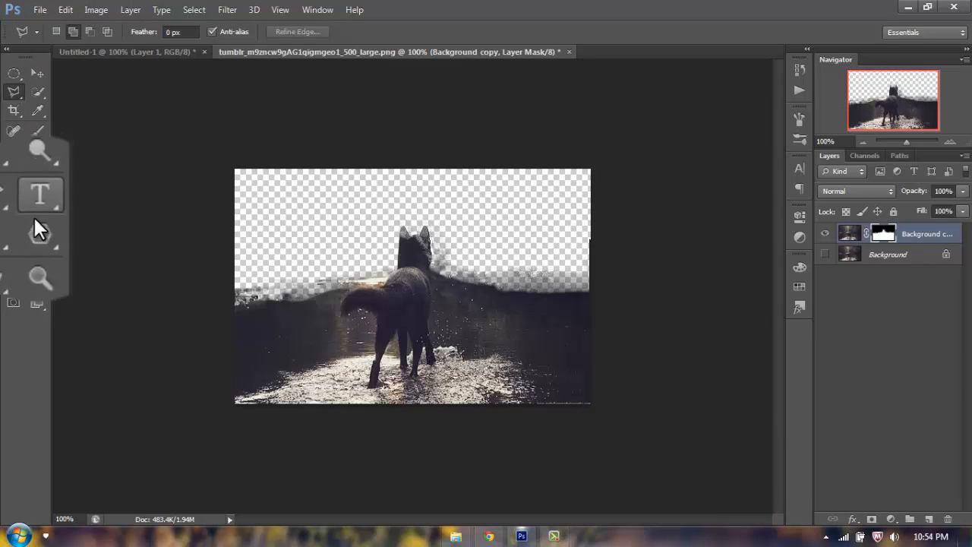
Step: Take the Brush tool for touching up the mask around the wolf's head and reduce its size to 50 px
click(37, 245)
double_click(416, 232)
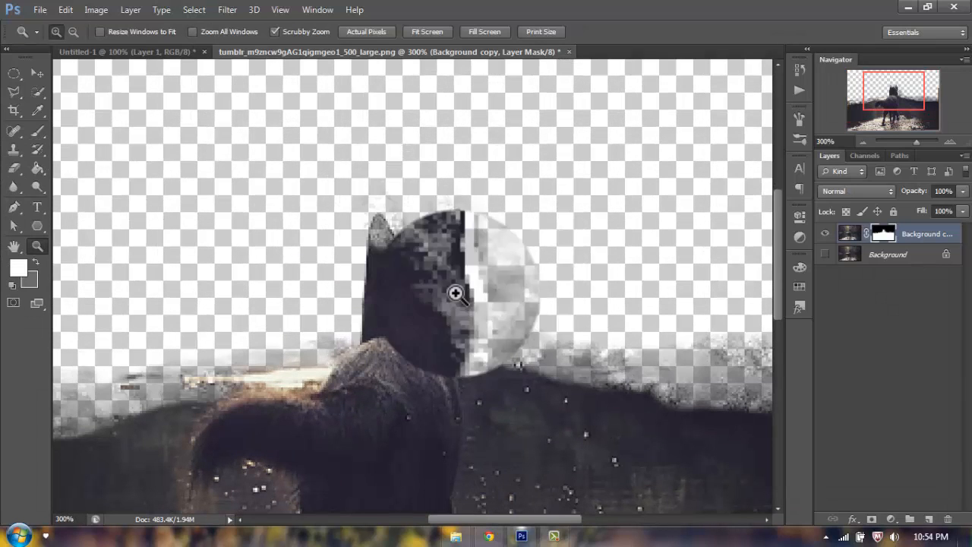
click(37, 131)
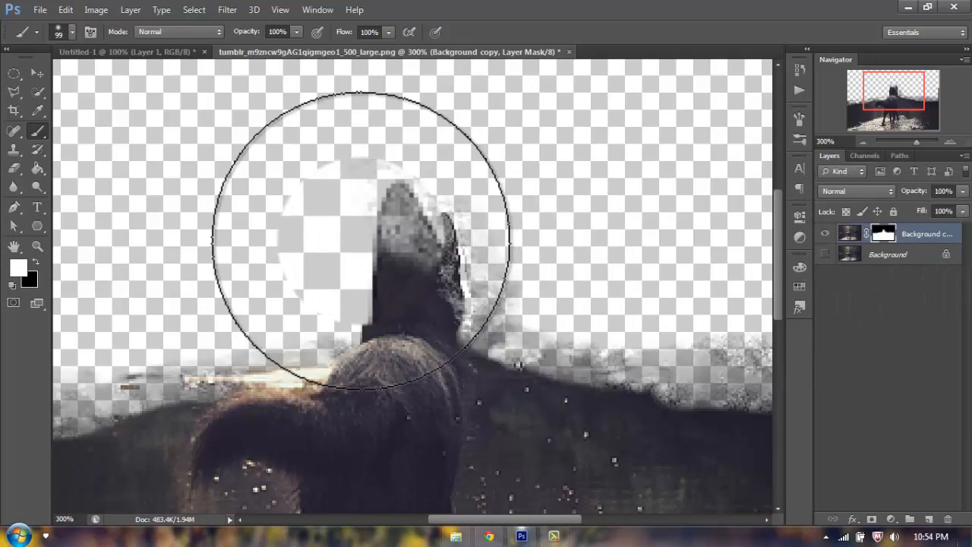
key(bracketleft)
key(bracketleft)
key(bracketleft)
key(bracketleft)
key(bracketleft)
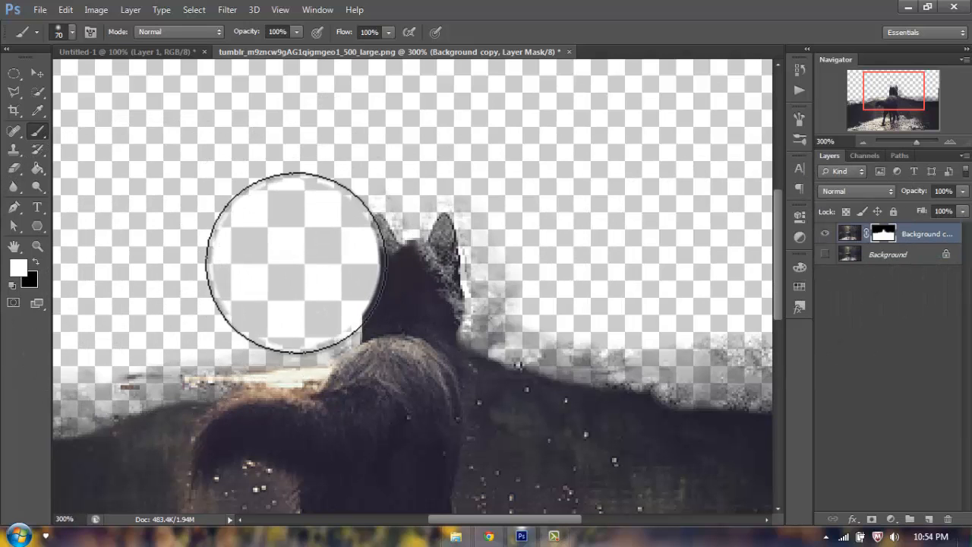
Step: Choose a hard round brush with 100% hardness, shrink it to about 4 px, and paint the wolf's ears back in white on the mask
click(71, 31)
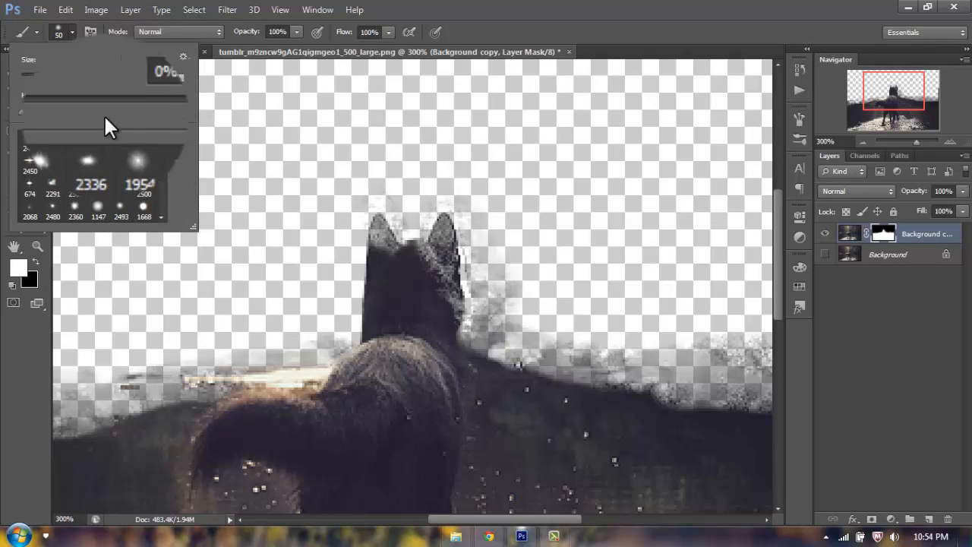
click(183, 56)
click(271, 202)
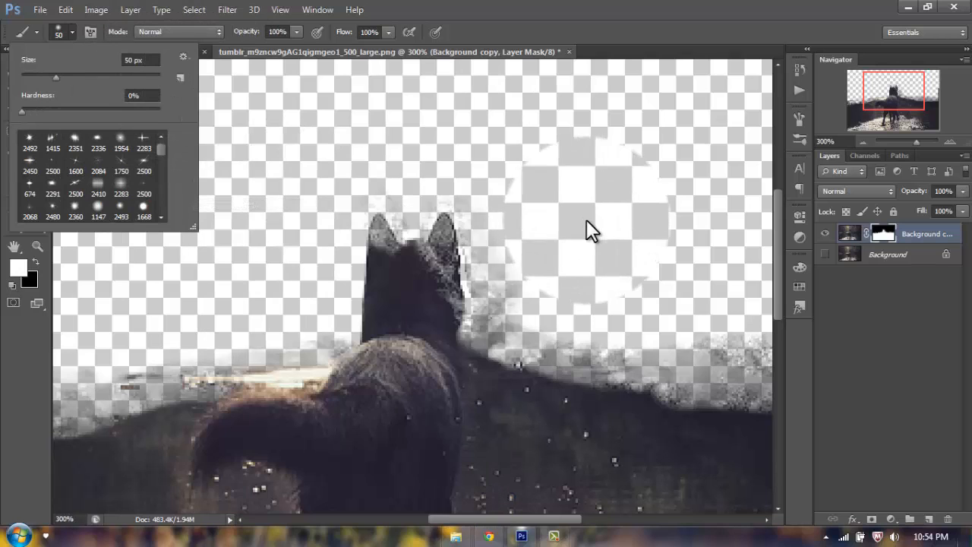
click(528, 211)
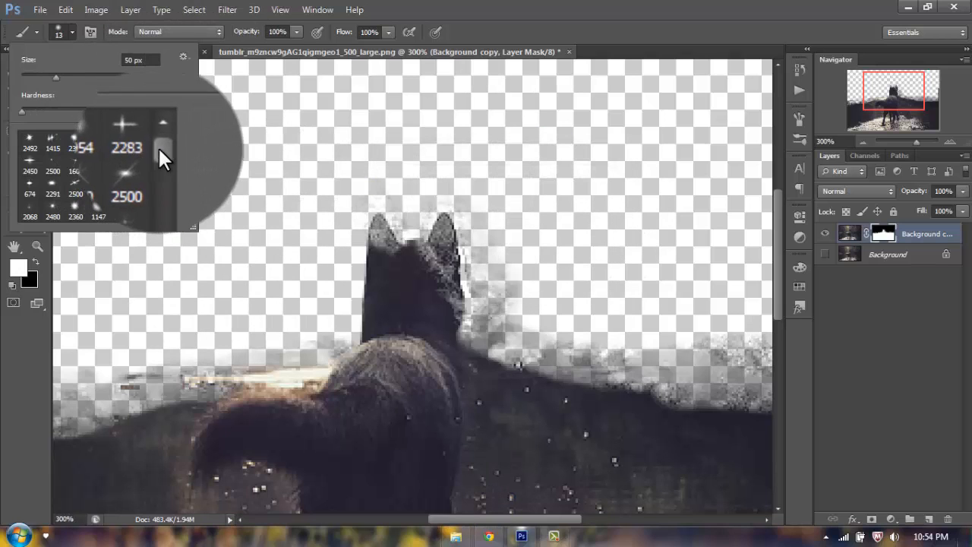
mouse_move(161, 150)
mouse_down()
mouse_move(163, 224)
mouse_move(161, 207)
mouse_up()
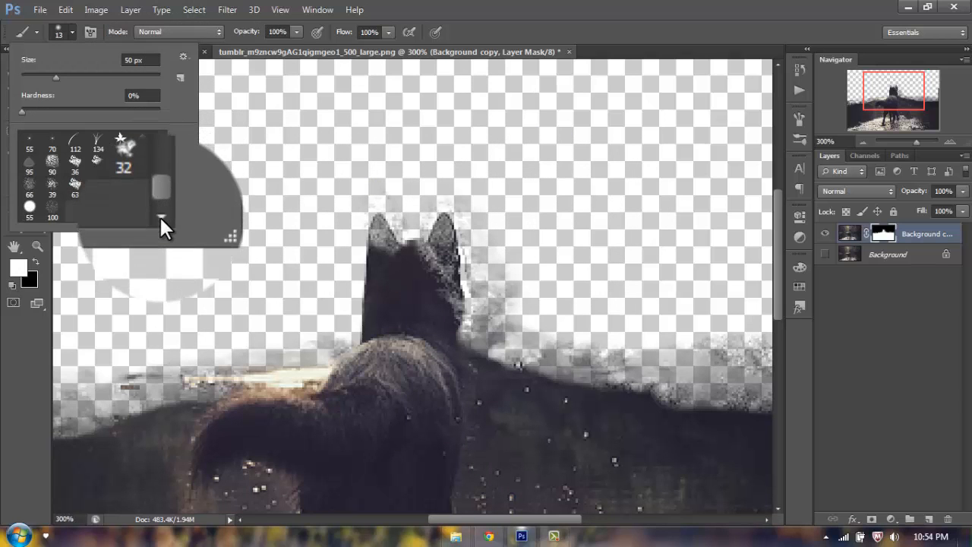
scroll(76, 196, up, 10)
scroll(76, 199, down, 5)
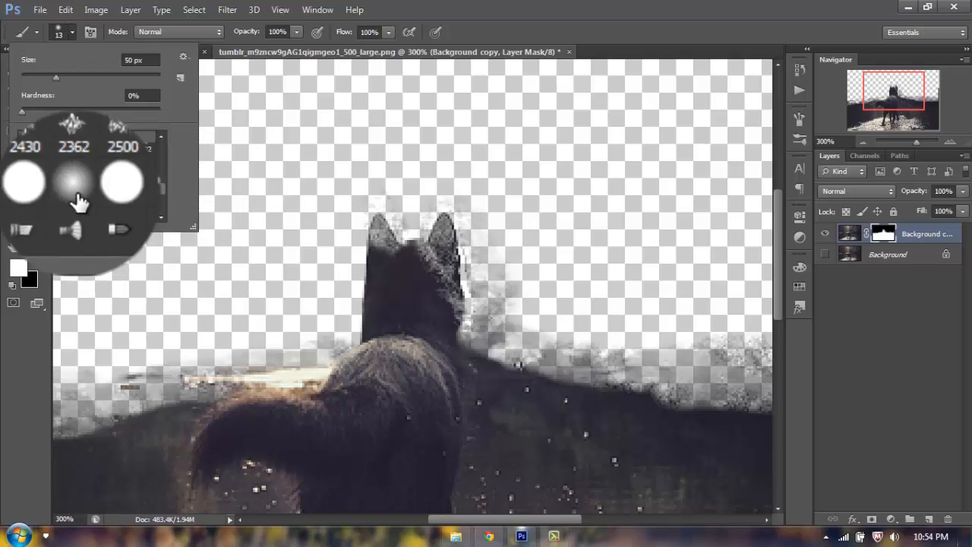
click(141, 202)
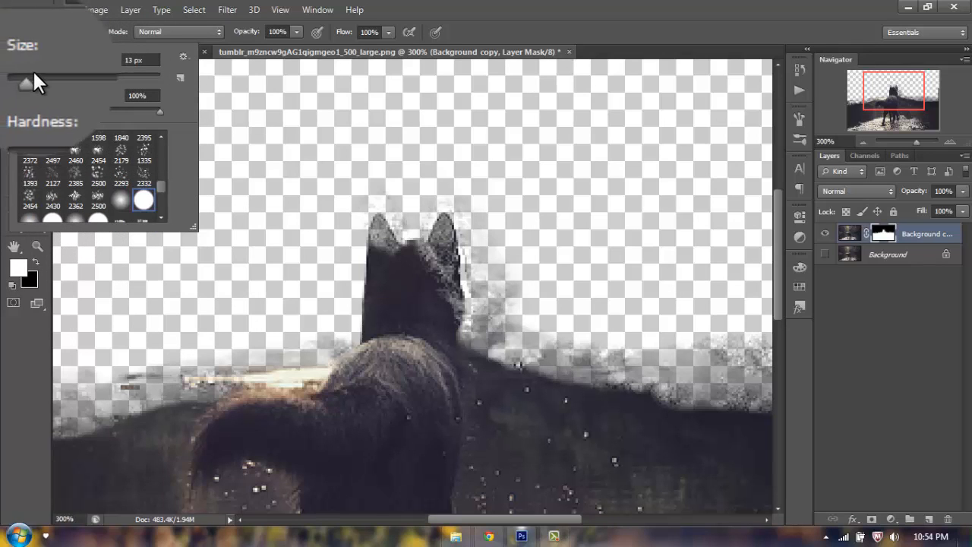
drag(32, 76, 22, 76)
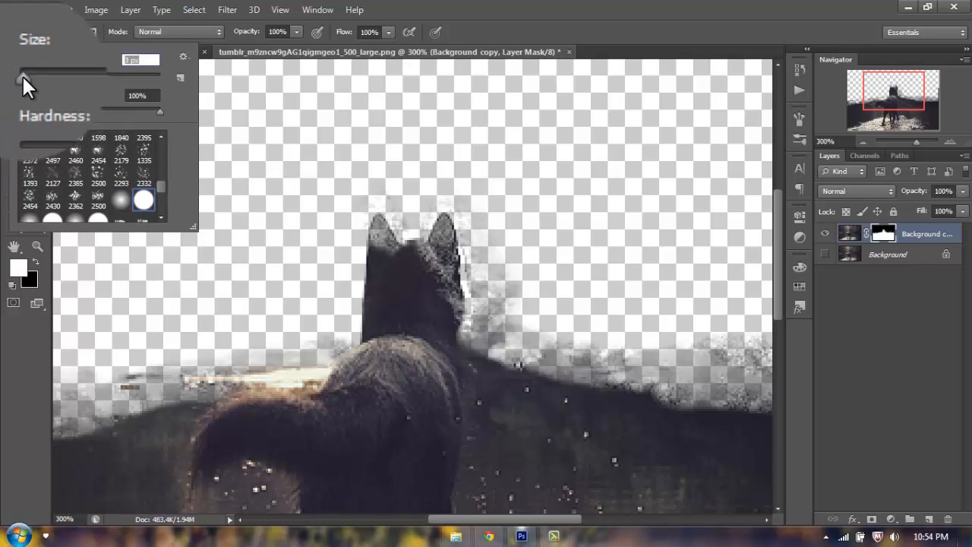
click(892, 236)
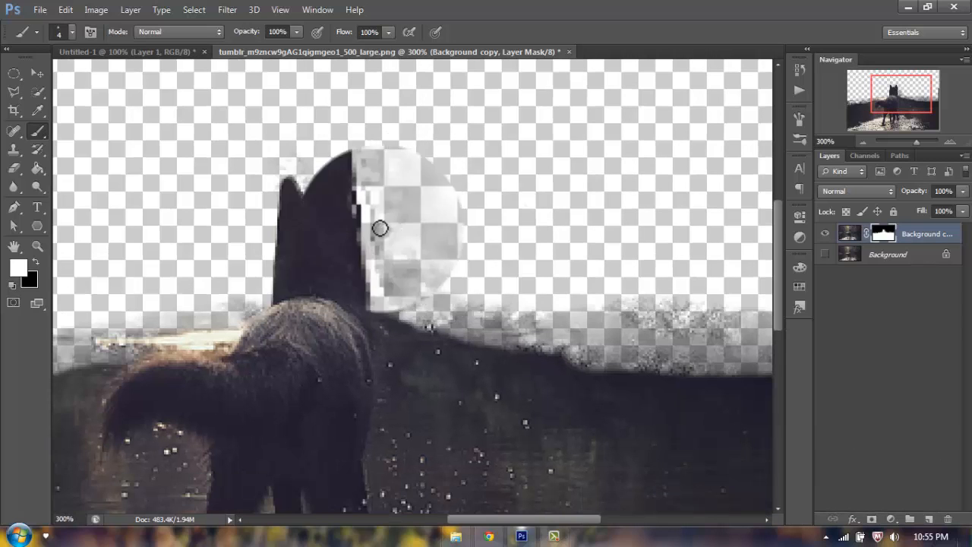
Step: Move the masked wolf layer to the bottom of the river in Untitled-1 and ready a black brush on its mask
click(36, 75)
drag(282, 182, 495, 418)
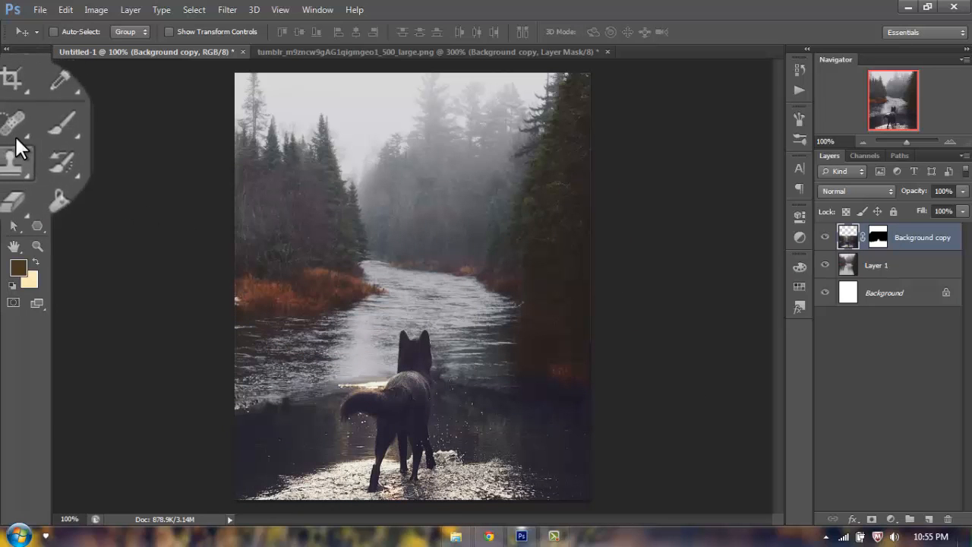
click(36, 149)
click(37, 134)
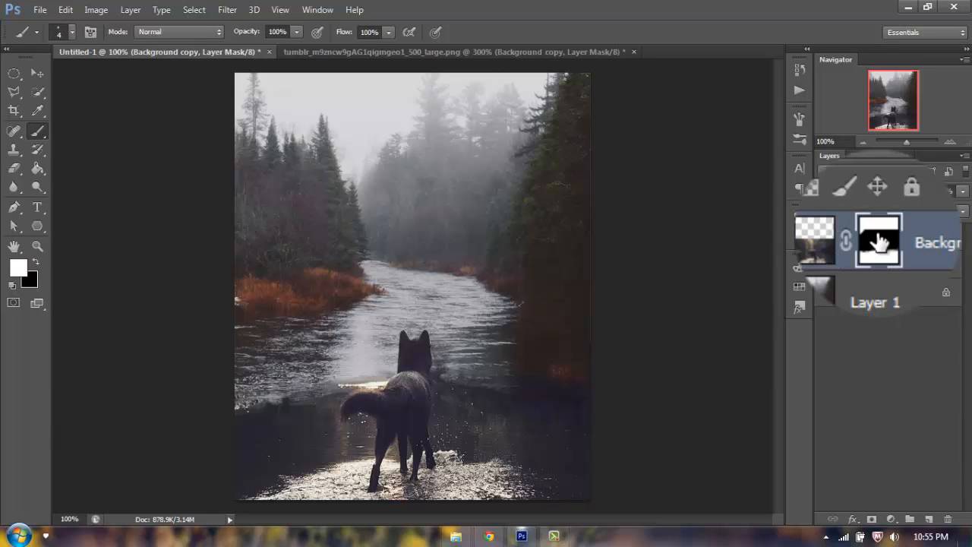
key(x)
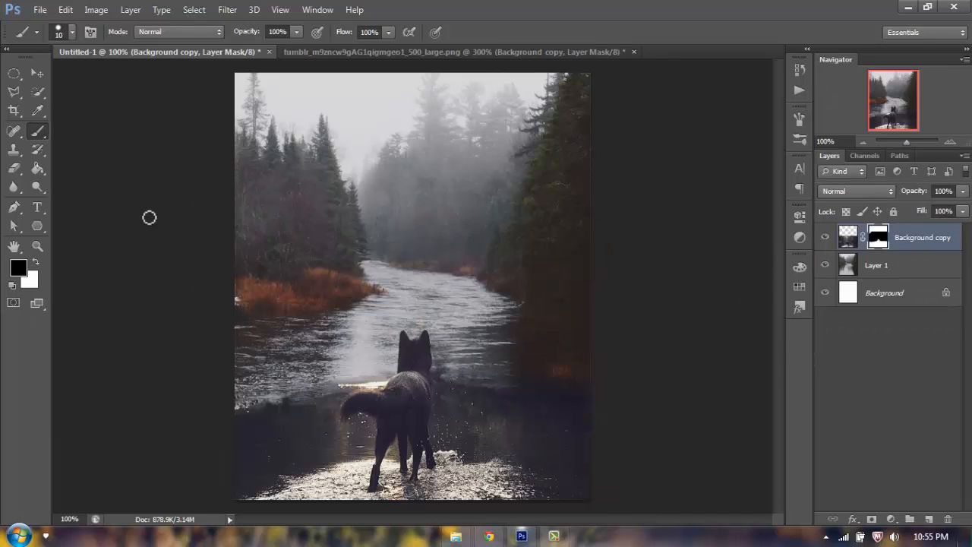
Step: Sample the pale grey sky as the foreground colour and the wolf's dark purple fur as the background colour
click(38, 106)
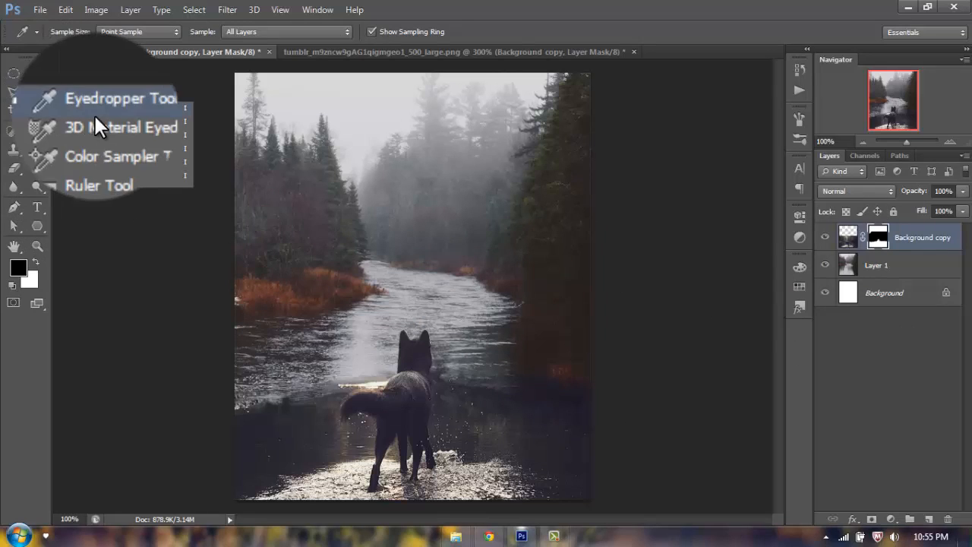
click(97, 114)
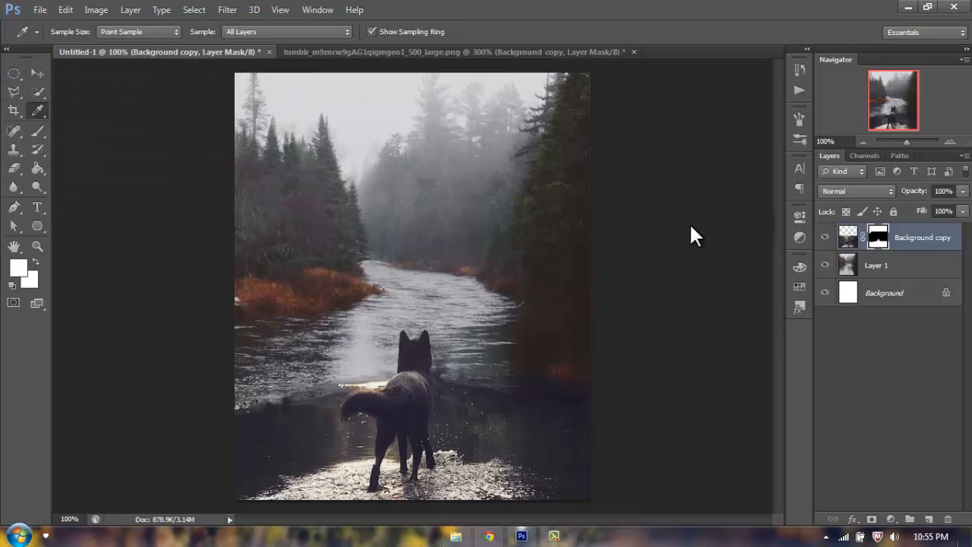
click(876, 265)
click(311, 79)
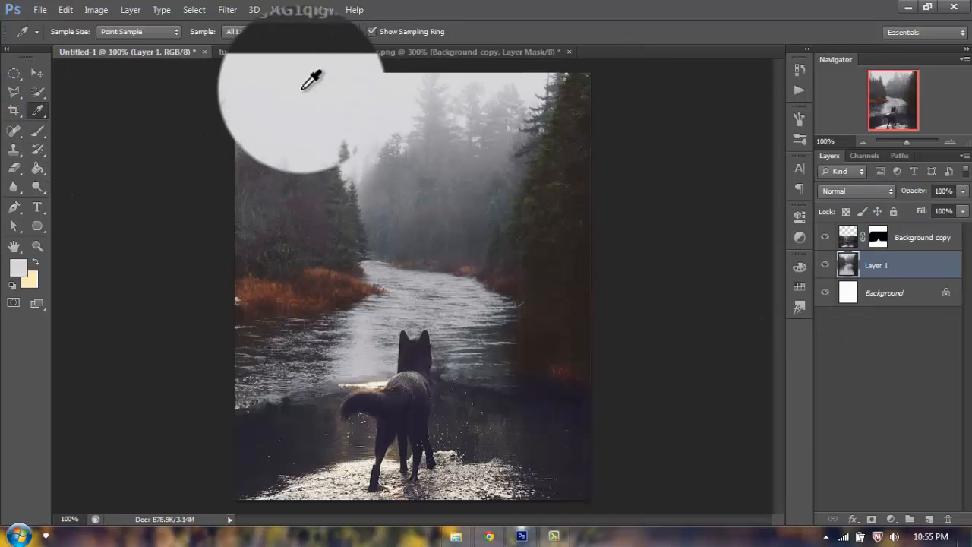
drag(311, 80, 312, 94)
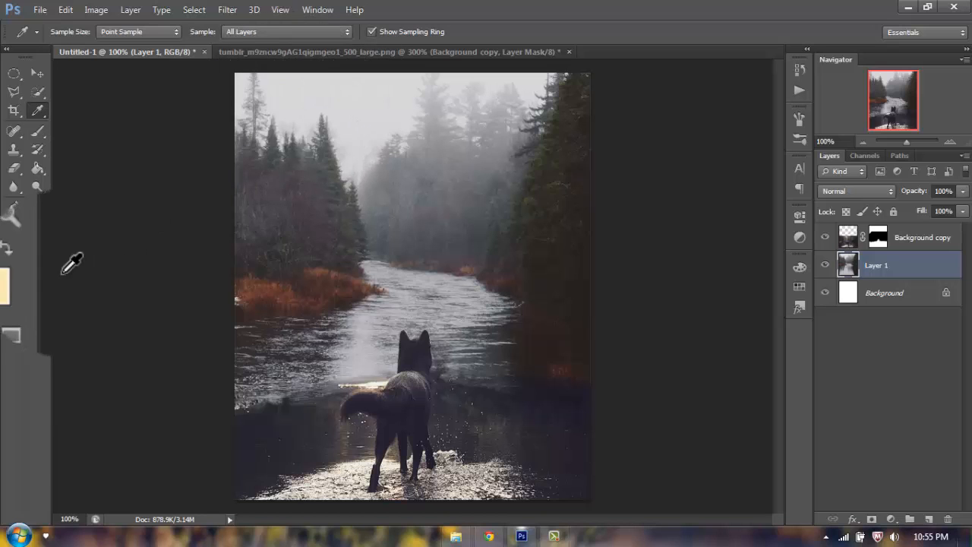
click(37, 259)
click(425, 353)
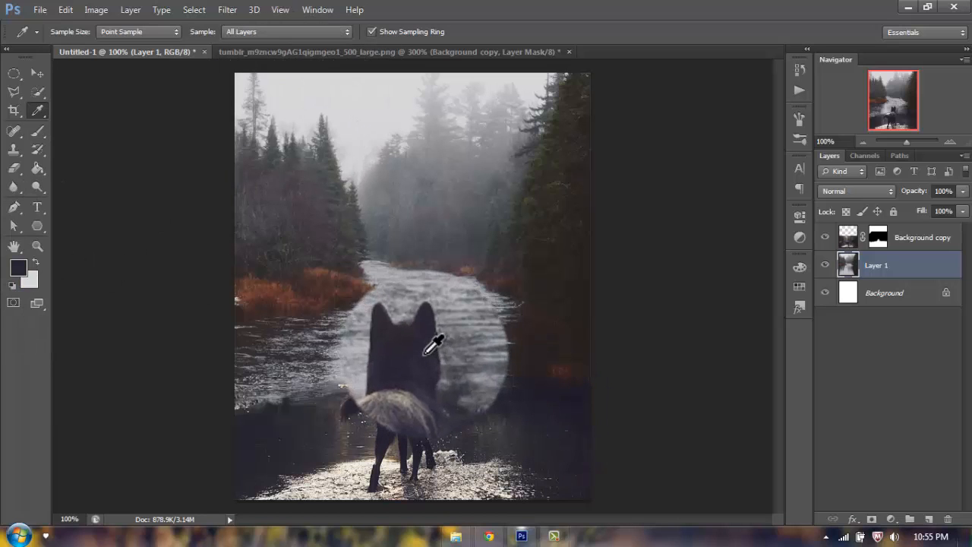
click(37, 267)
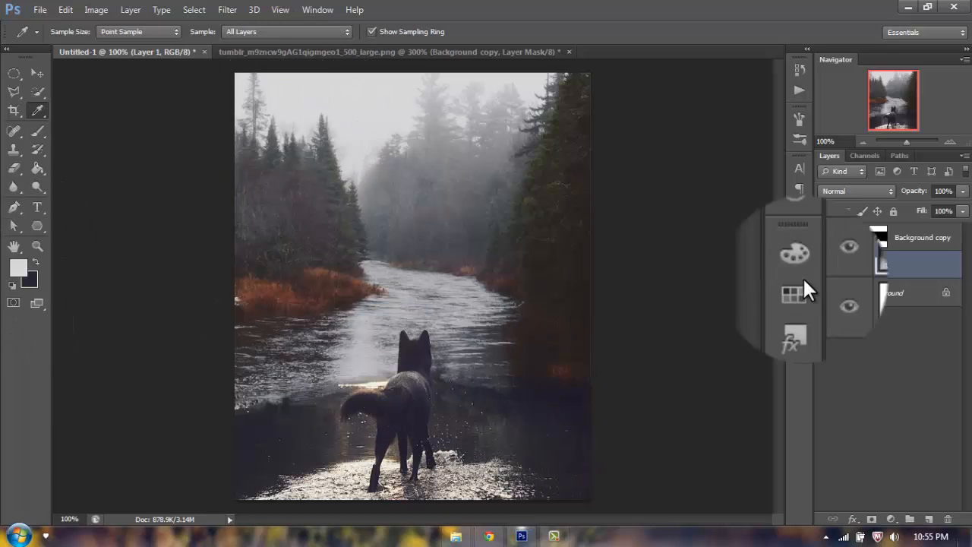
Step: Add a Gradient Map adjustment layer above the wolf layer and reverse its gradient
click(921, 238)
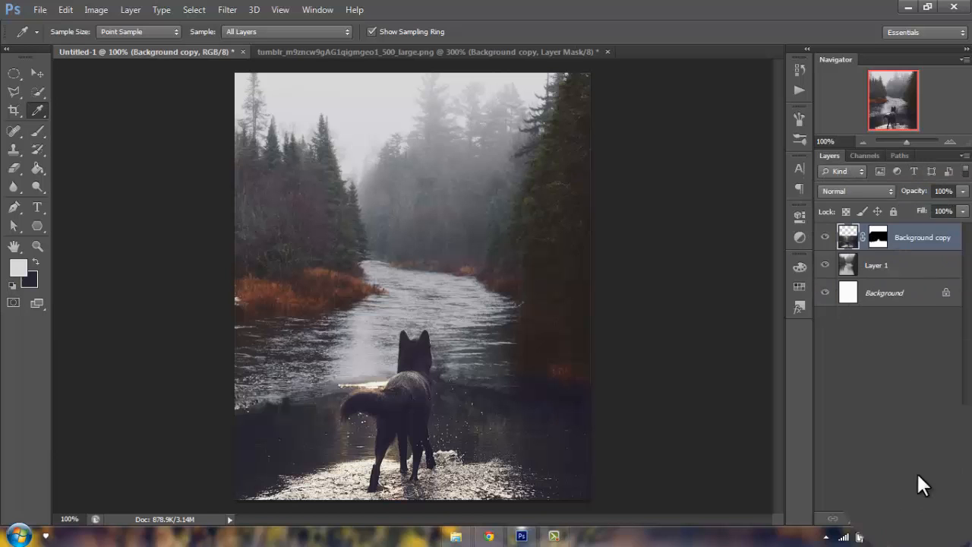
click(133, 9)
mouse_move(171, 122)
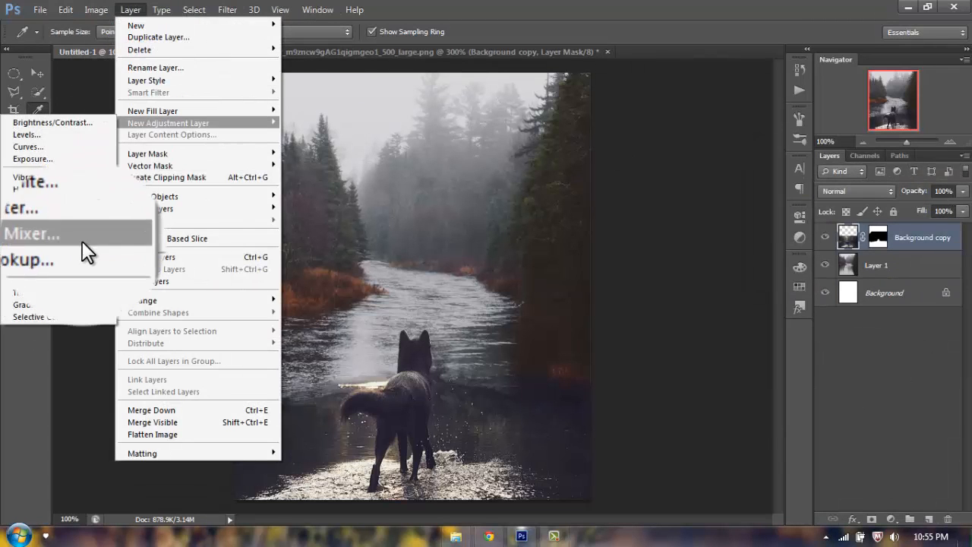
click(79, 302)
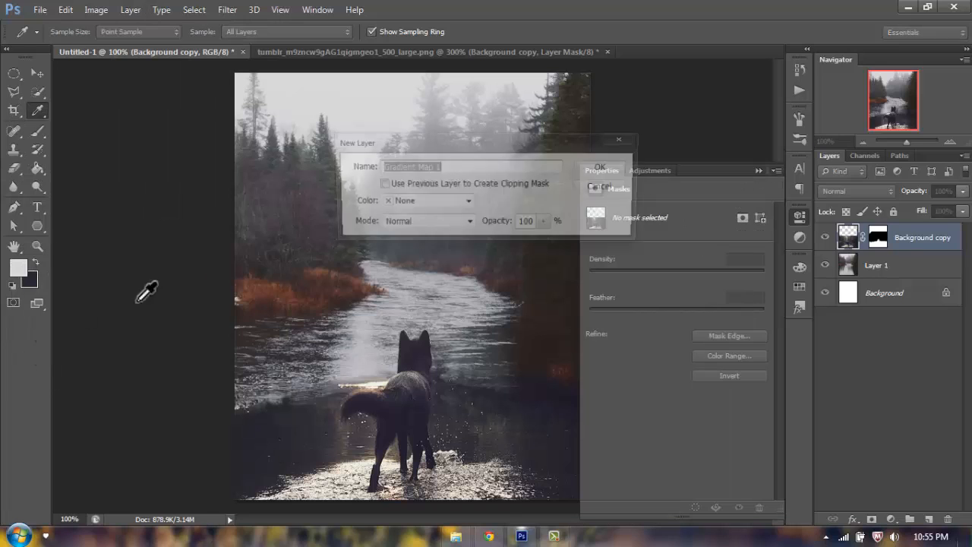
click(608, 167)
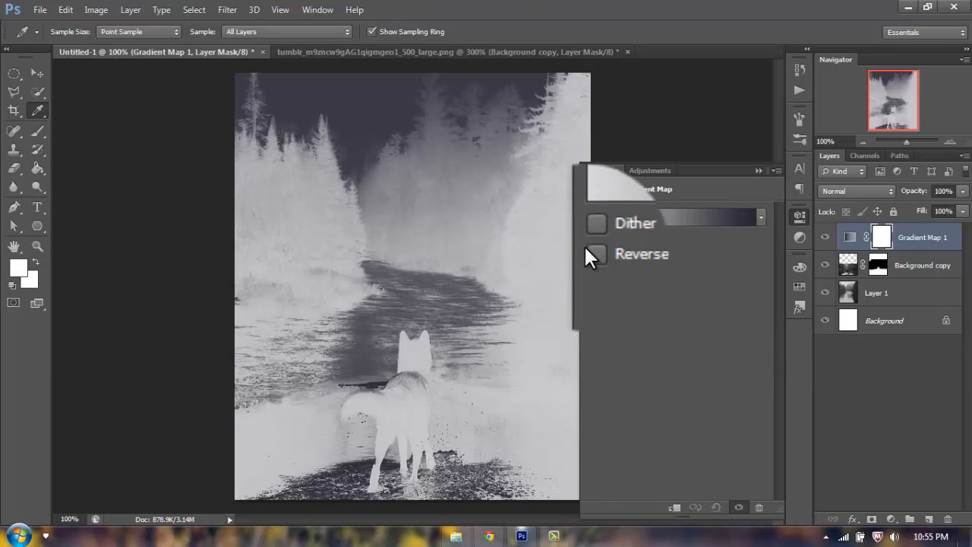
click(591, 246)
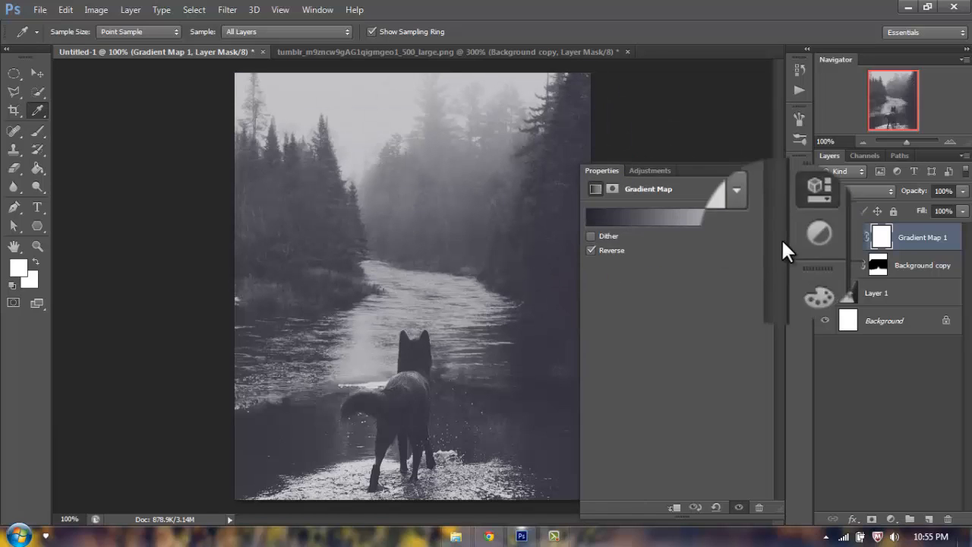
click(805, 212)
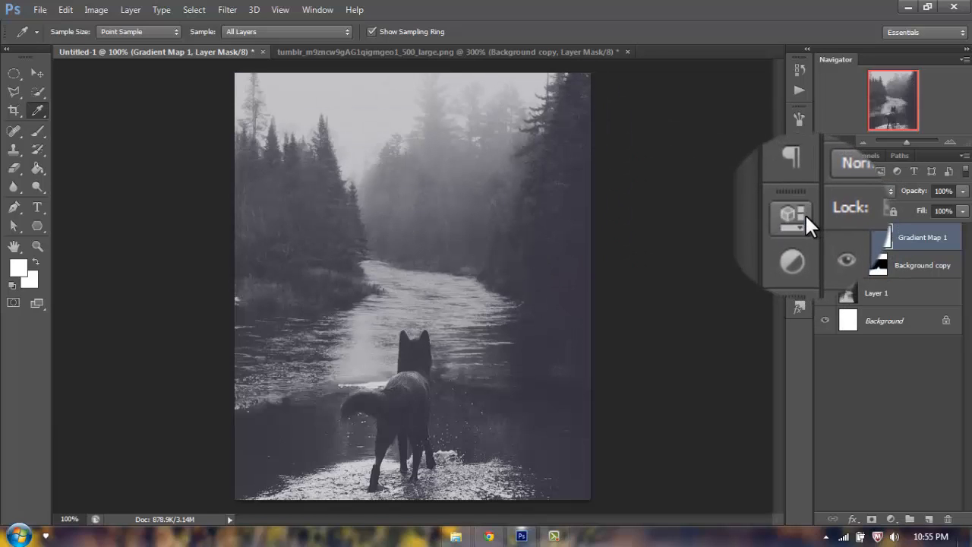
Step: Try the Soft Light blend mode on the Gradient Map 1 layer and return it to Normal
click(855, 194)
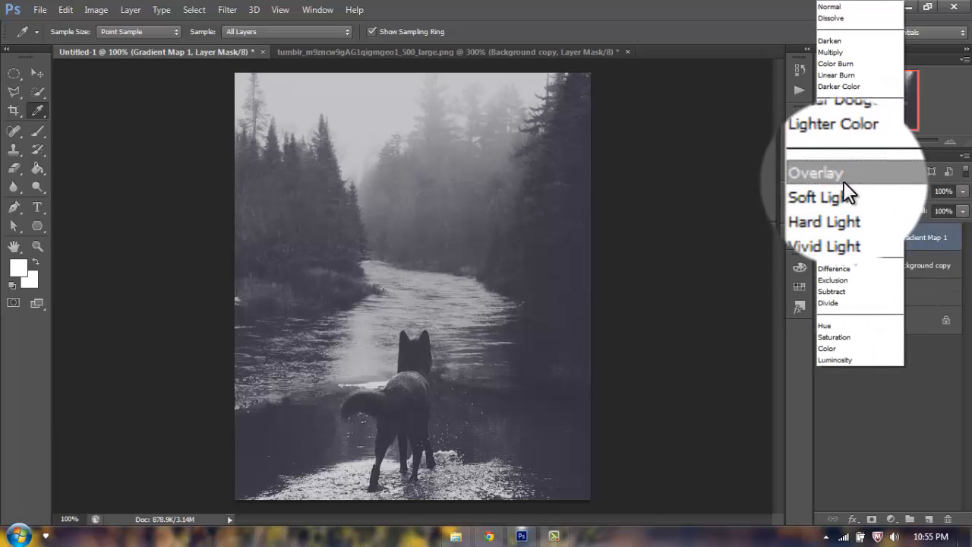
click(844, 184)
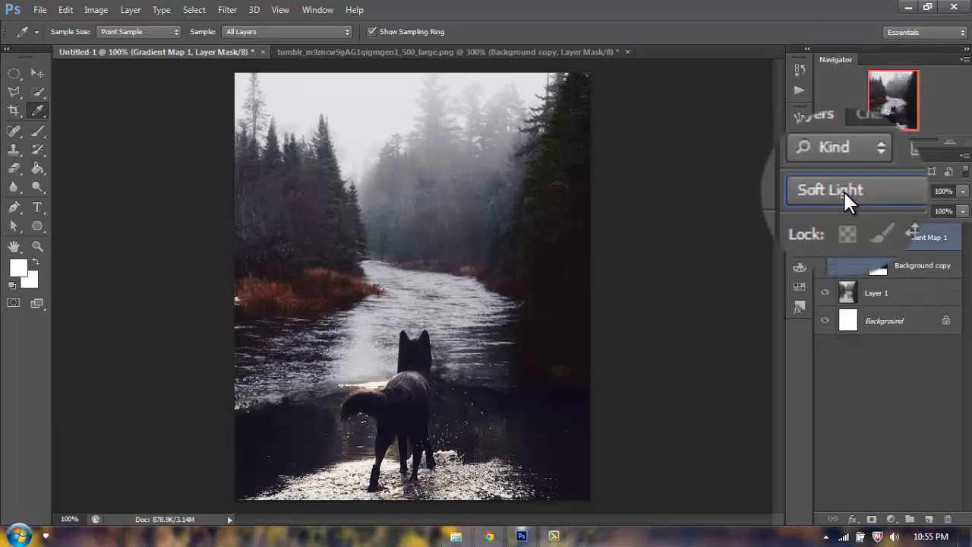
click(844, 189)
click(832, 19)
Step: Hide Gradient Map 1 and add a second Gradient Map adjustment layer directly above the wolf layer
click(890, 265)
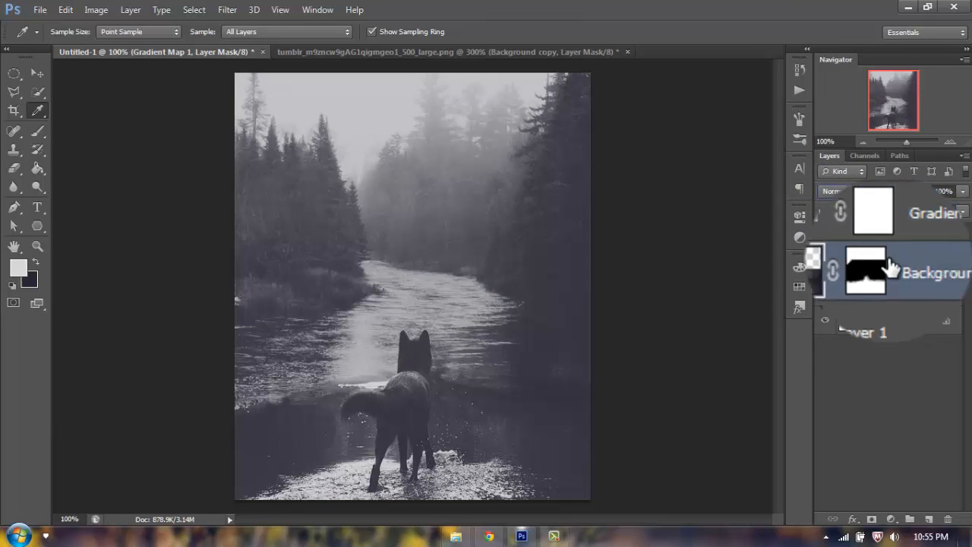
click(825, 237)
click(892, 521)
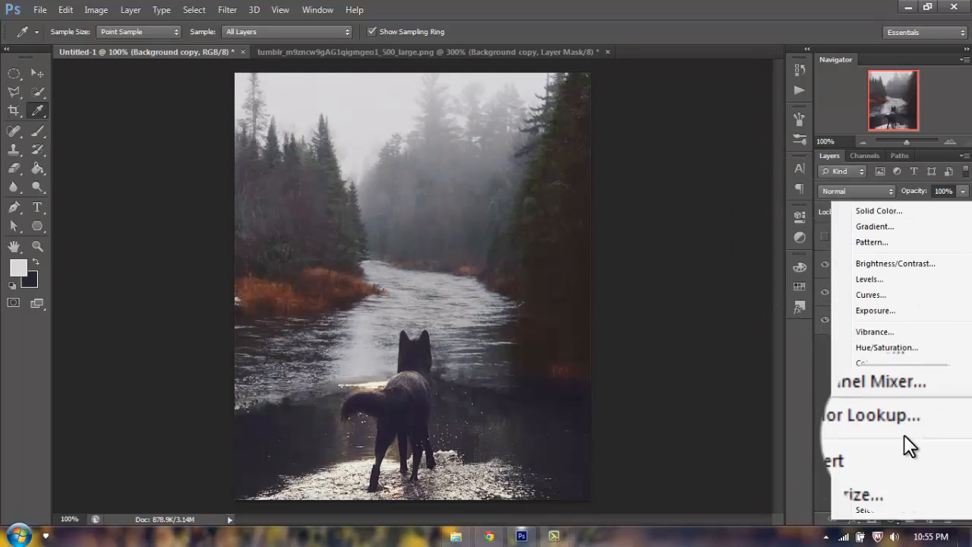
click(898, 495)
Step: Apply the Black, White gradient preset to the new gradient map and set its blend mode to Overlay
click(616, 218)
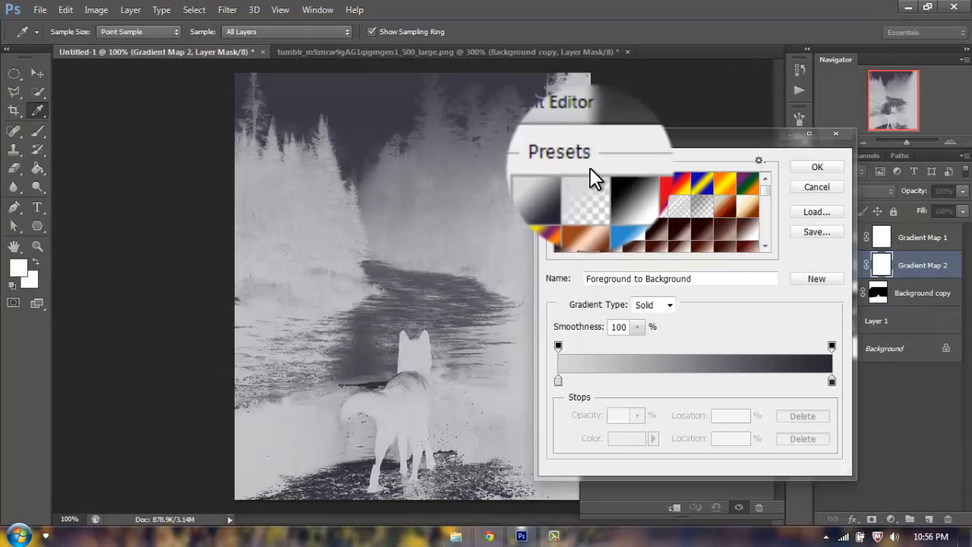
click(611, 183)
click(817, 157)
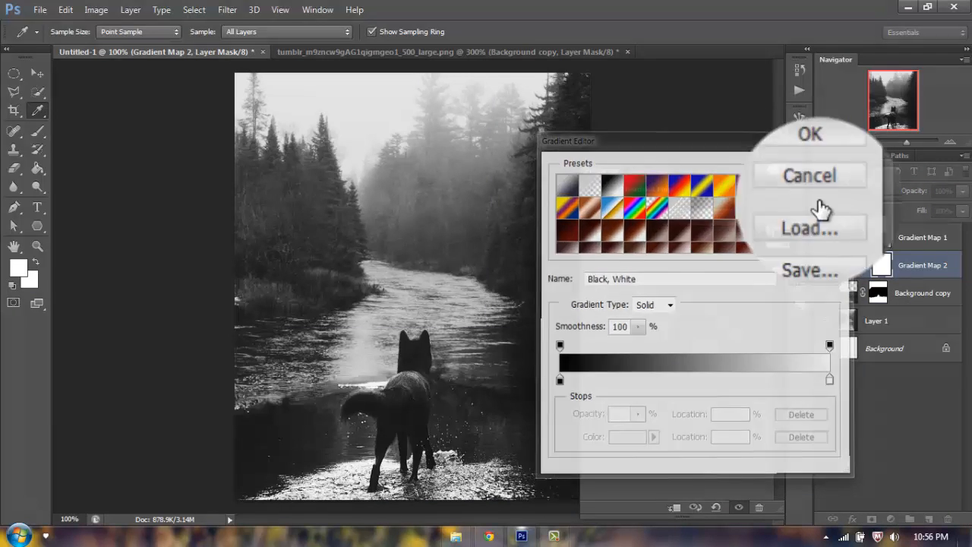
click(884, 191)
click(827, 173)
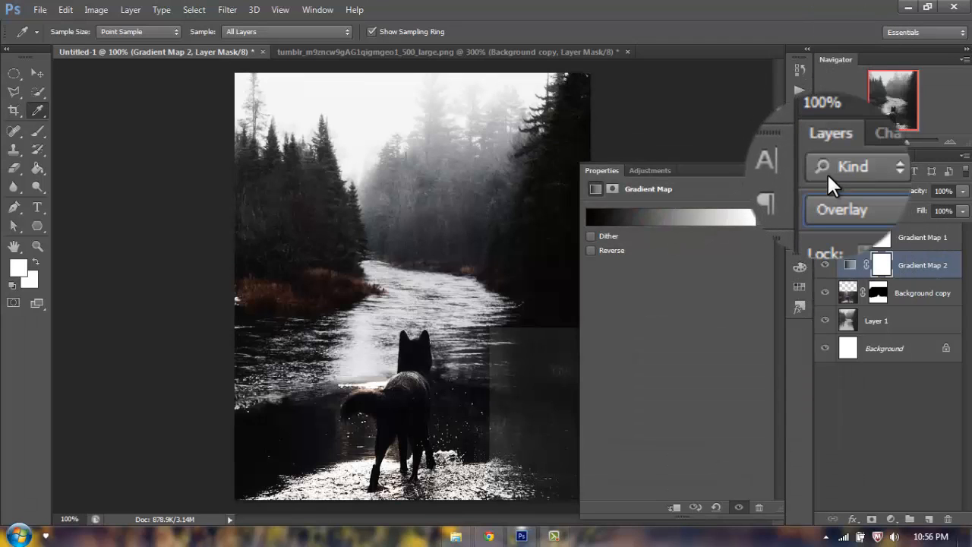
Step: Set Gradient Map 2 to the Soft Light blend mode at 30% fill and show Gradient Map 1
key(Down)
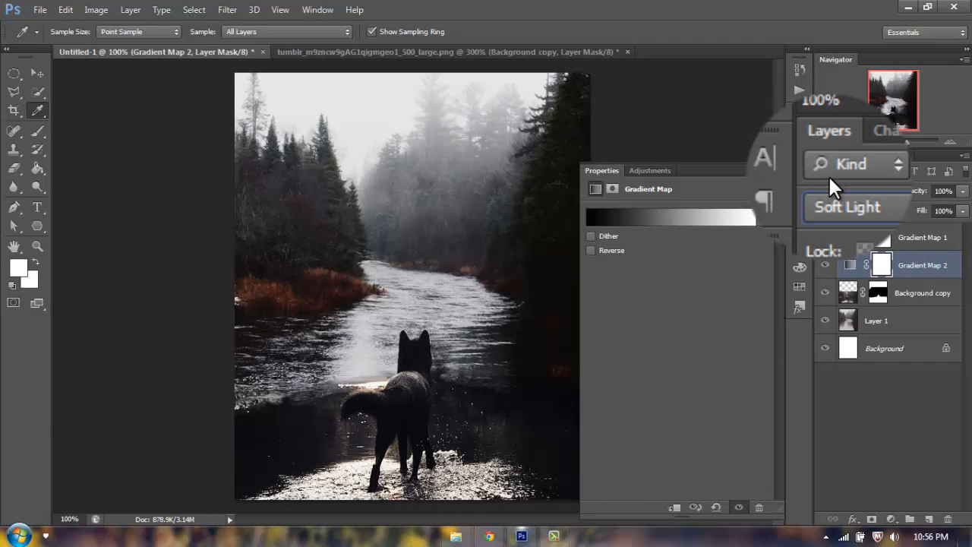
drag(963, 212, 912, 226)
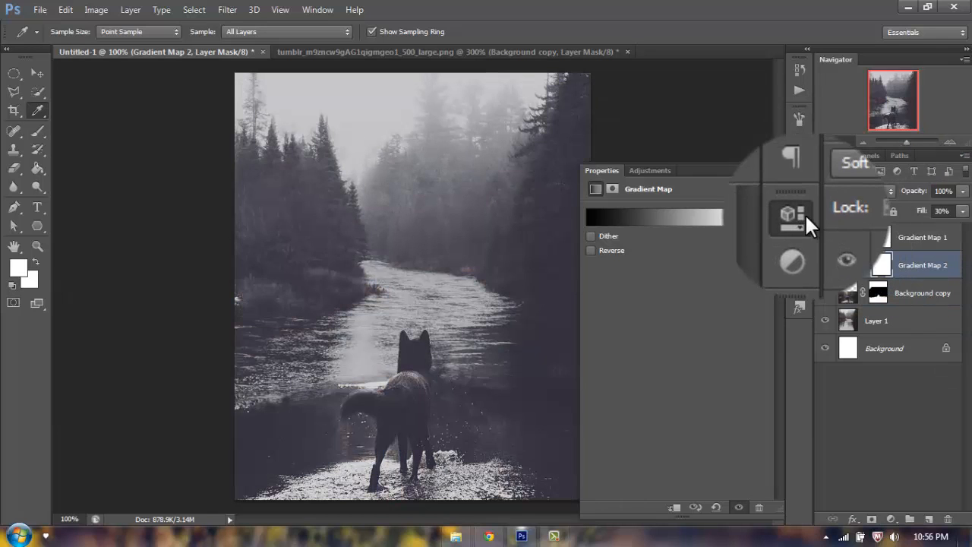
click(802, 215)
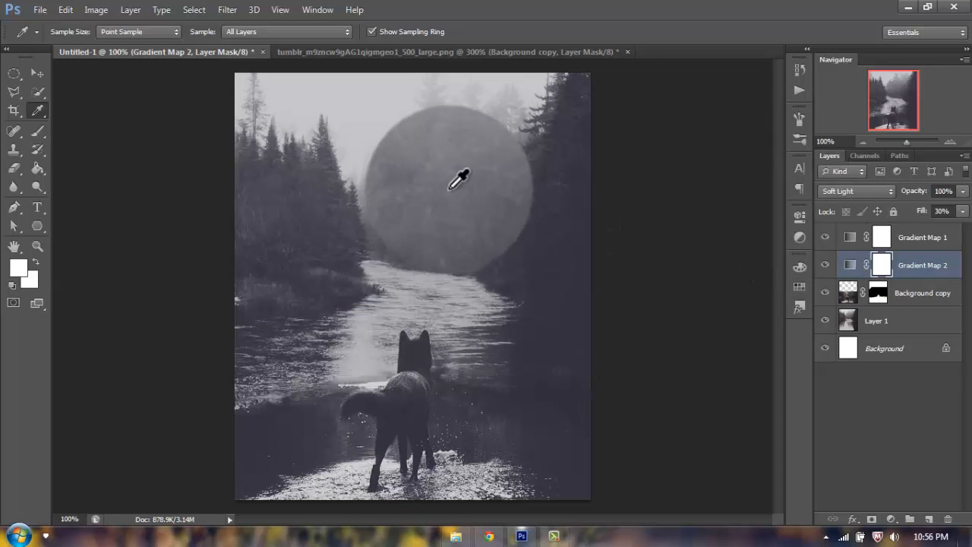
Step: Close the wolf source image without saving and open the picture 1 from the Black Pearl folder in Photoshop
click(626, 51)
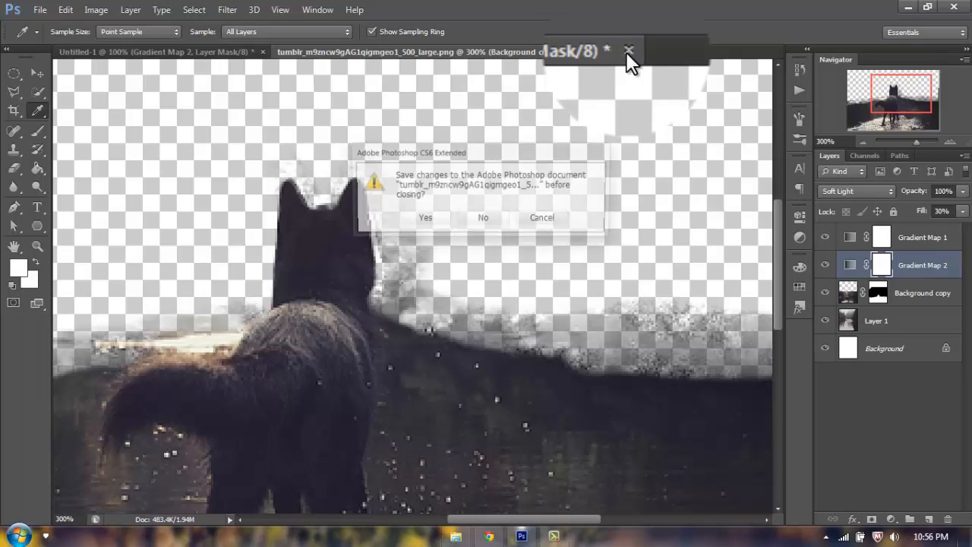
click(485, 218)
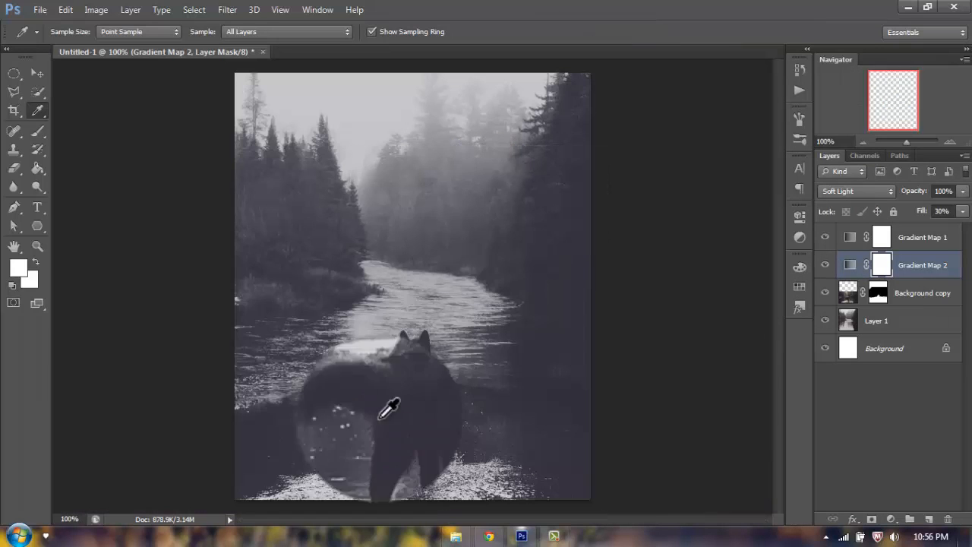
click(461, 537)
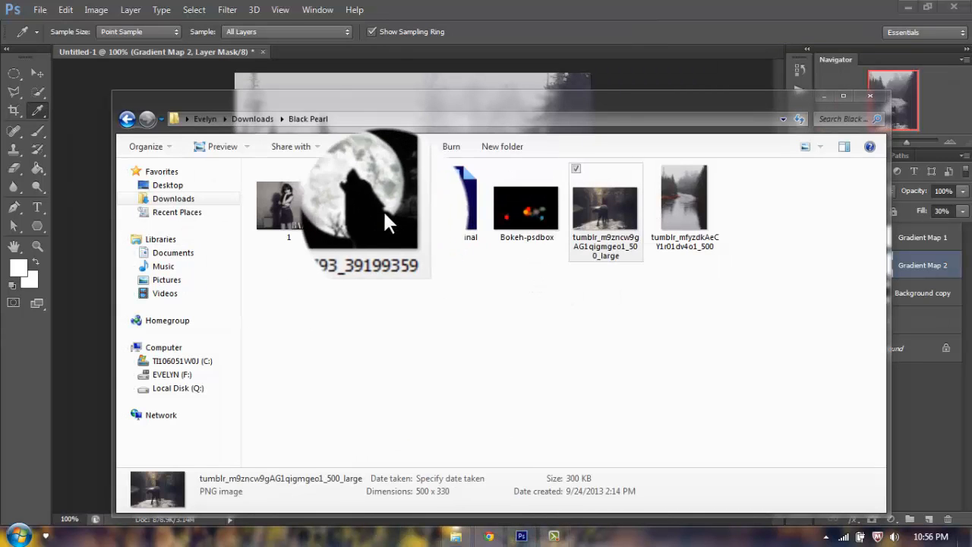
click(383, 210)
drag(288, 208, 392, 48)
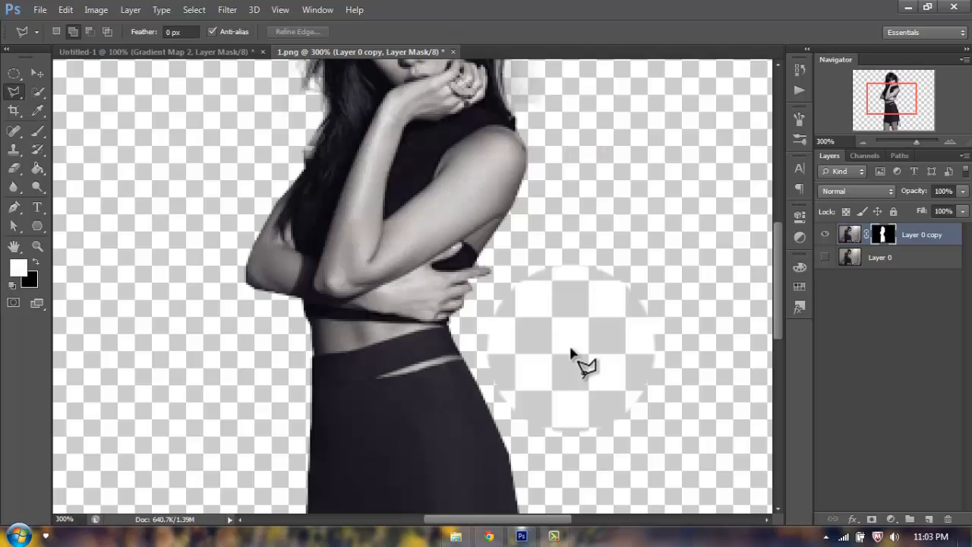
Step: Bring the cut-out woman from 1.png into the poster directly below Gradient Map 1, and hide both of these layers
scroll(568, 342, up, 5)
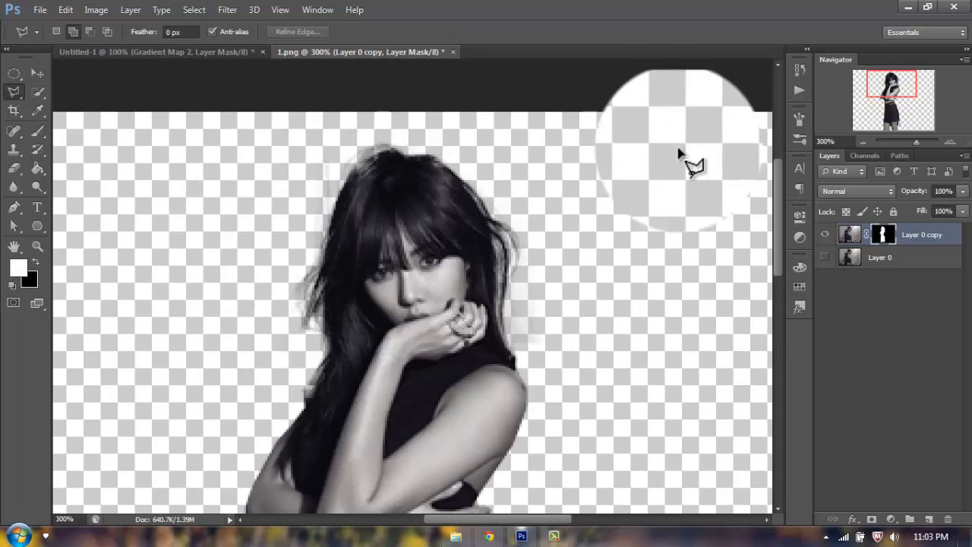
click(864, 141)
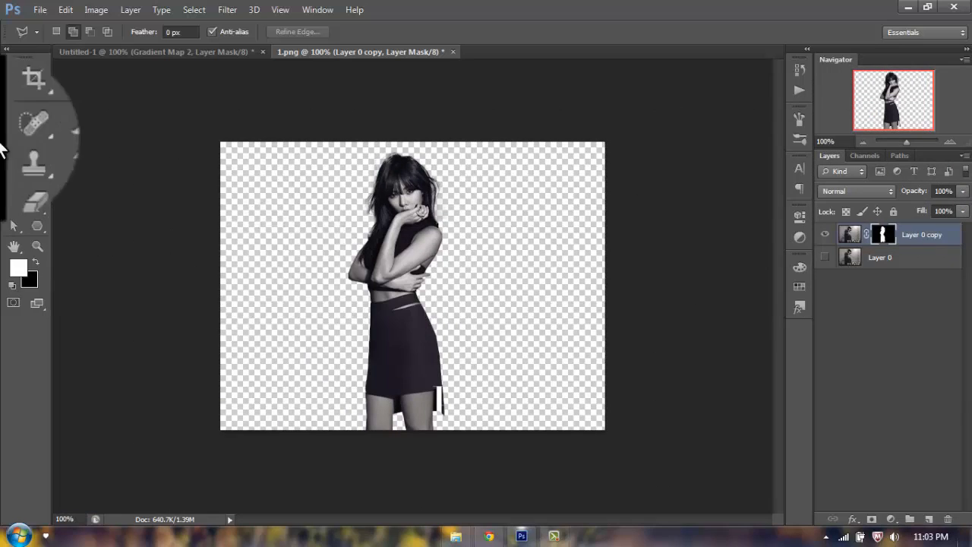
click(37, 72)
drag(408, 192, 425, 276)
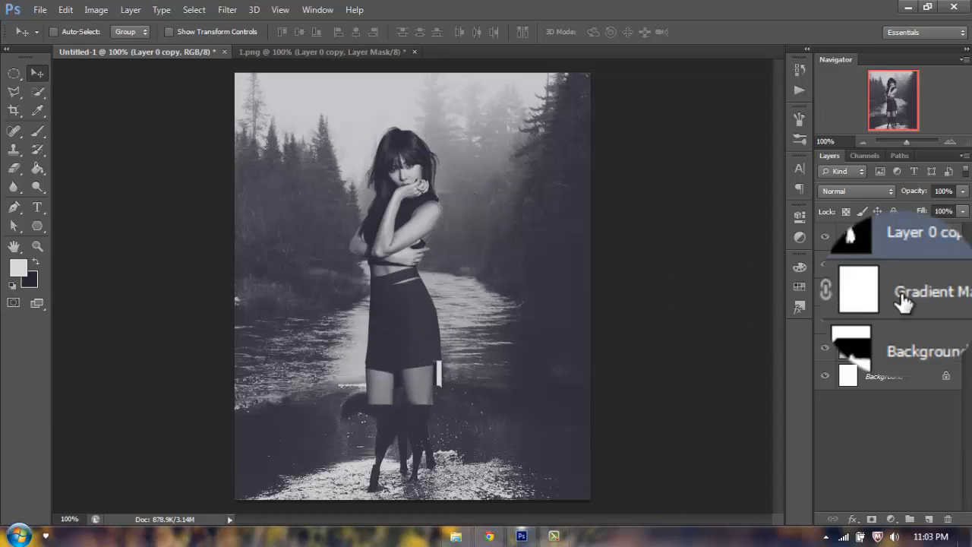
click(825, 237)
click(825, 265)
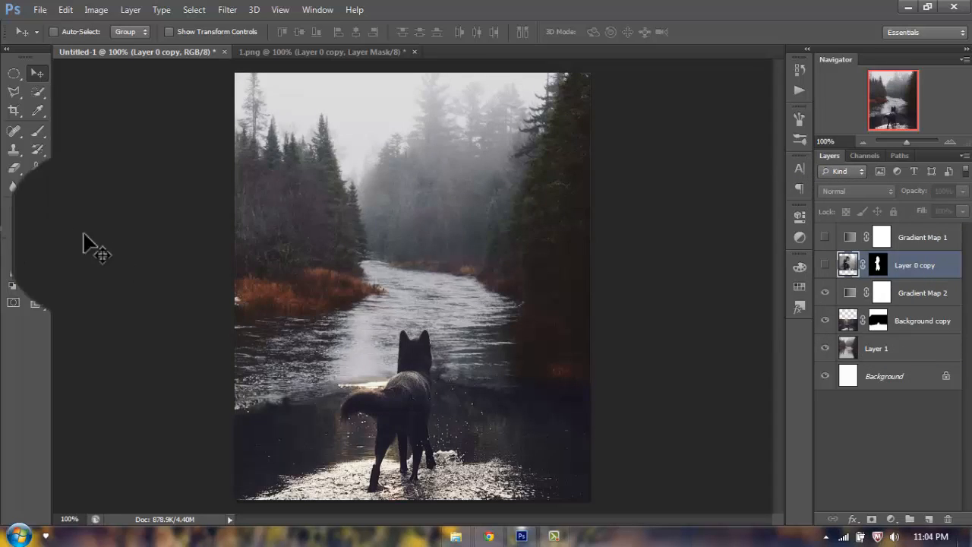
click(41, 222)
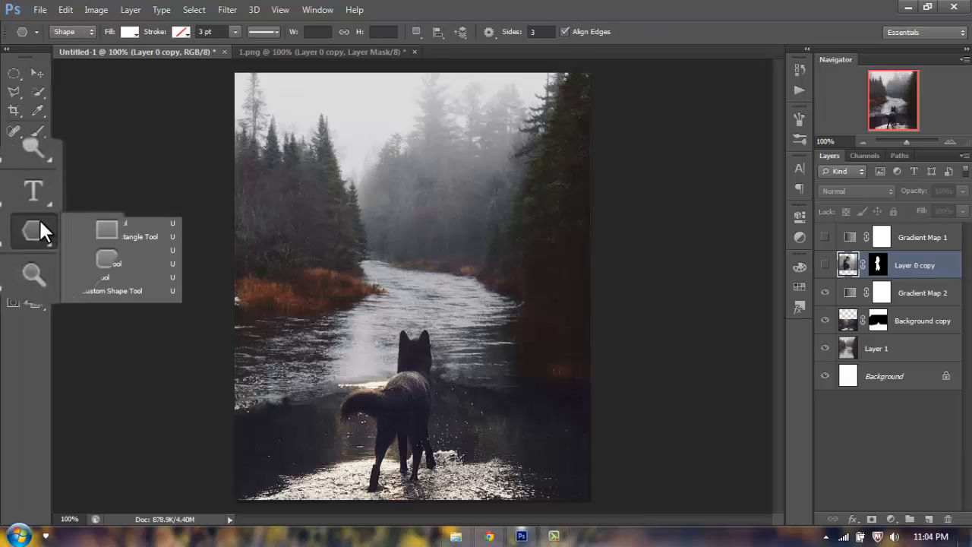
click(100, 260)
click(541, 32)
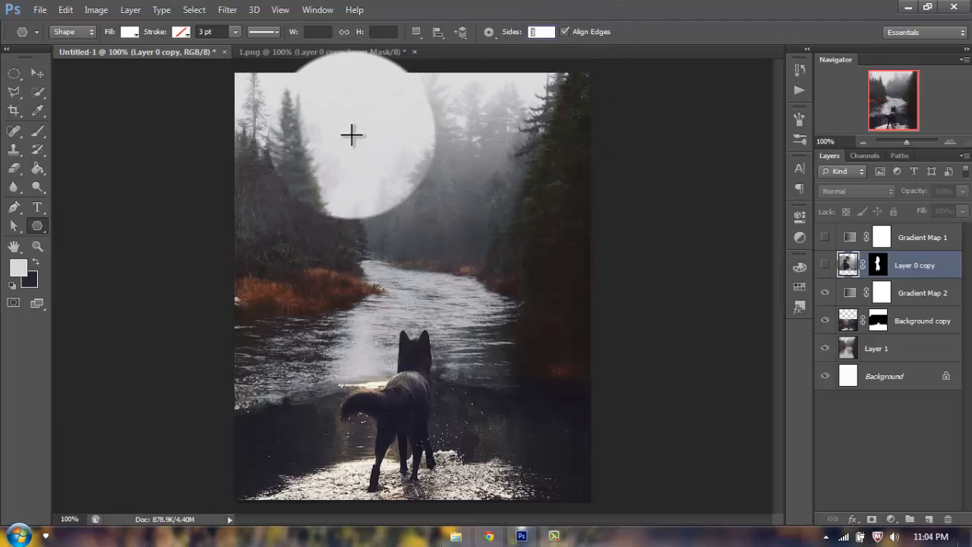
drag(387, 147, 486, 187)
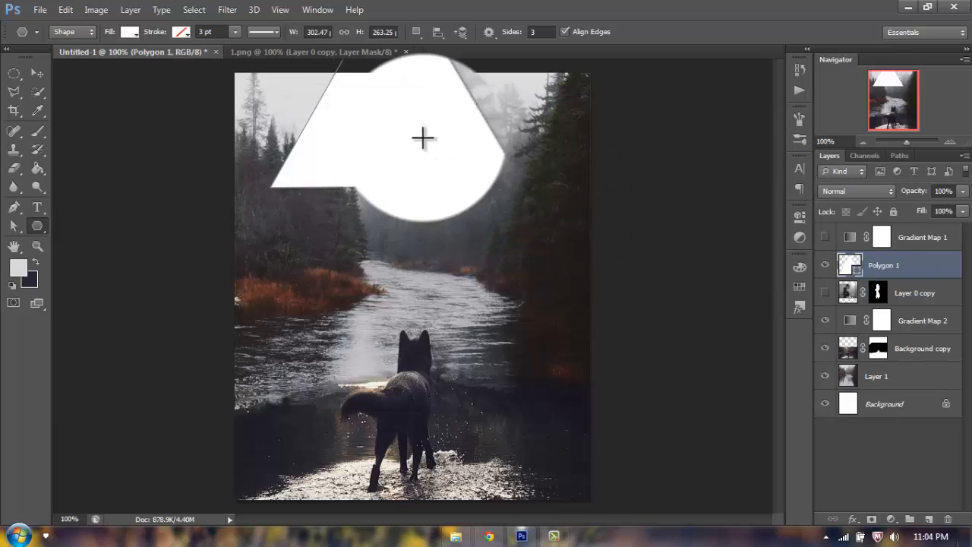
key(v)
drag(392, 138, 529, 300)
key(Delete)
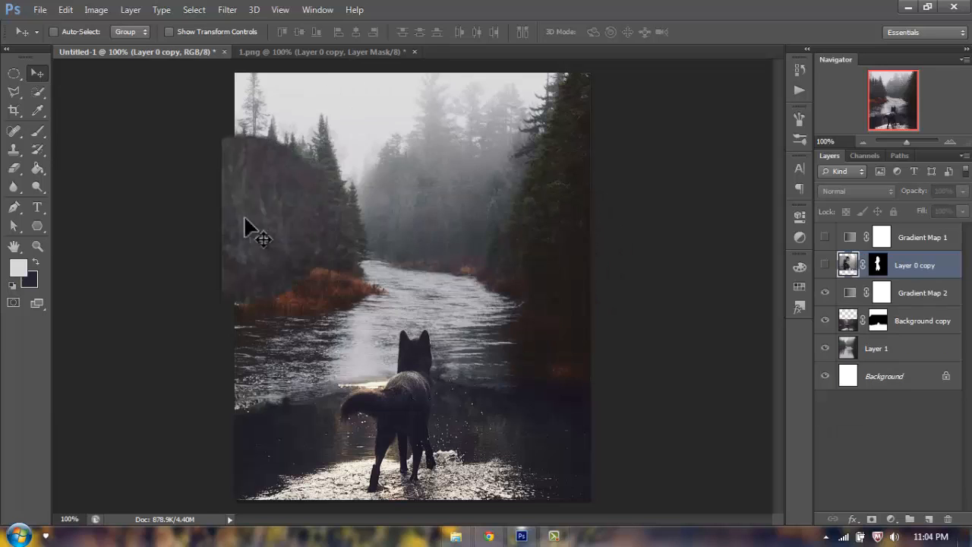
Step: Draw a white three-sided polygon about 330 px wide and 288 px high, and move it over the upper middle of the poster
click(37, 224)
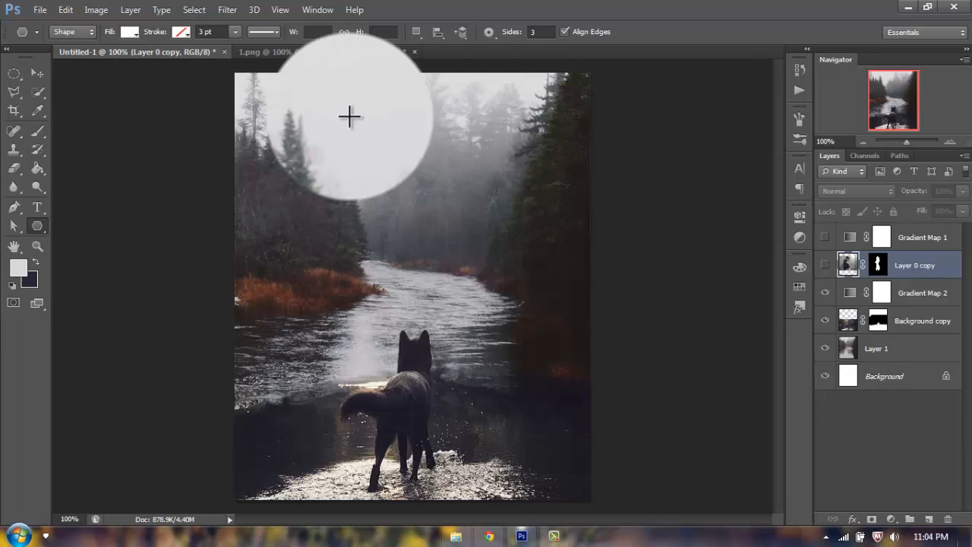
drag(349, 117, 471, 183)
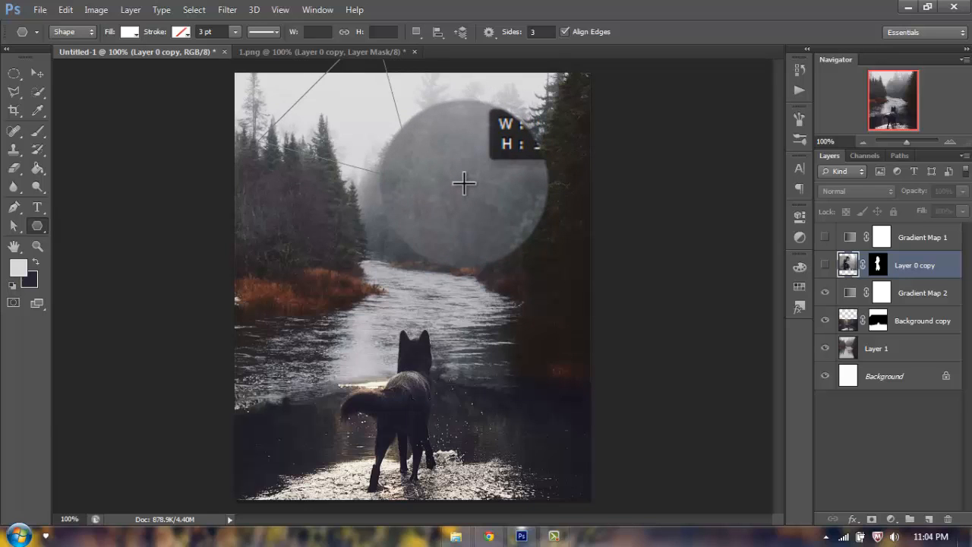
drag(465, 174, 441, 171)
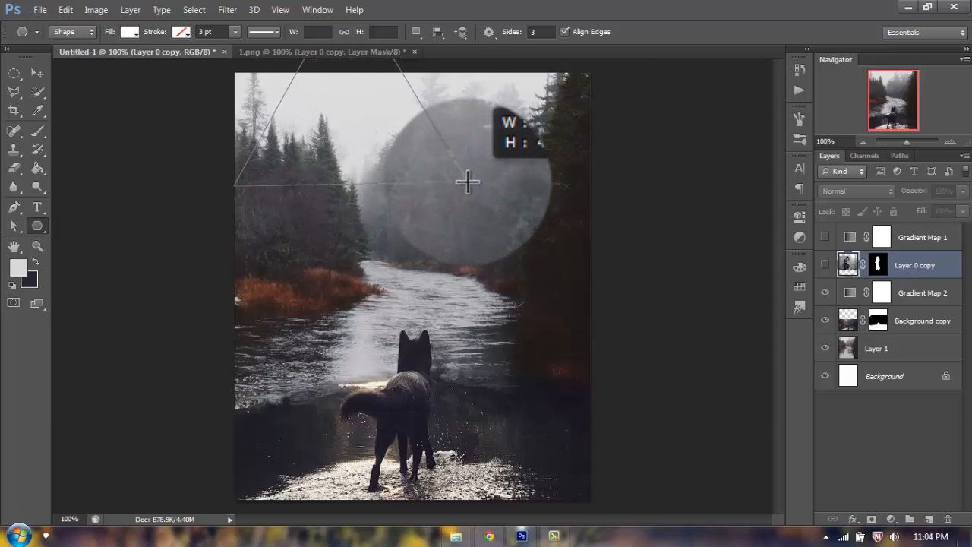
drag(466, 184, 466, 185)
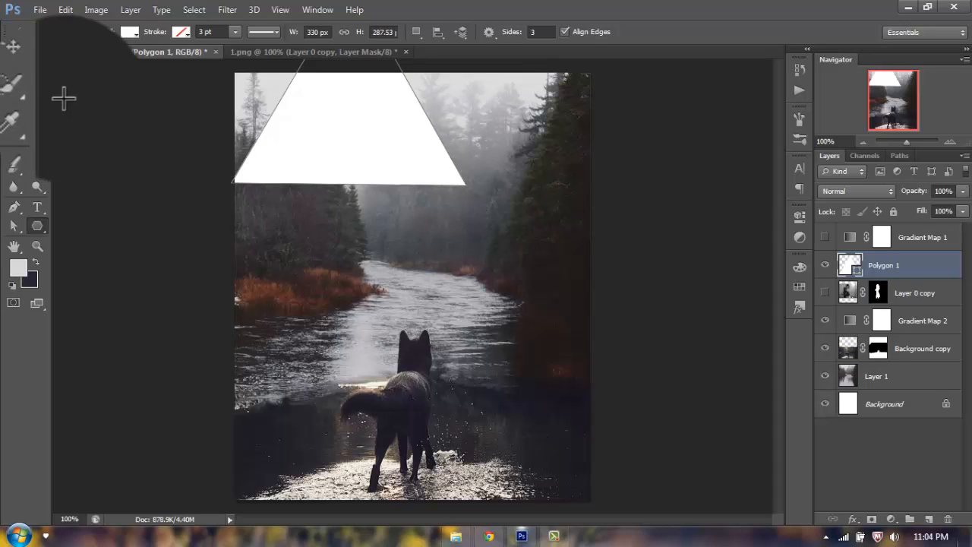
click(37, 73)
drag(311, 124, 448, 313)
Step: Scale the triangle proportionally to 93.94% and position its centre at X 250 px, Y 164 px
key(ctrl+t)
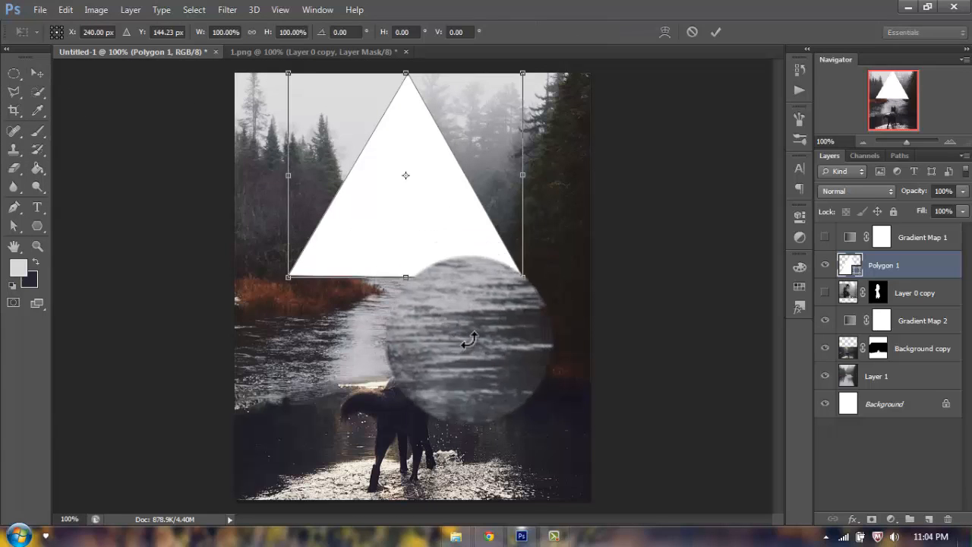
drag(521, 276, 506, 267)
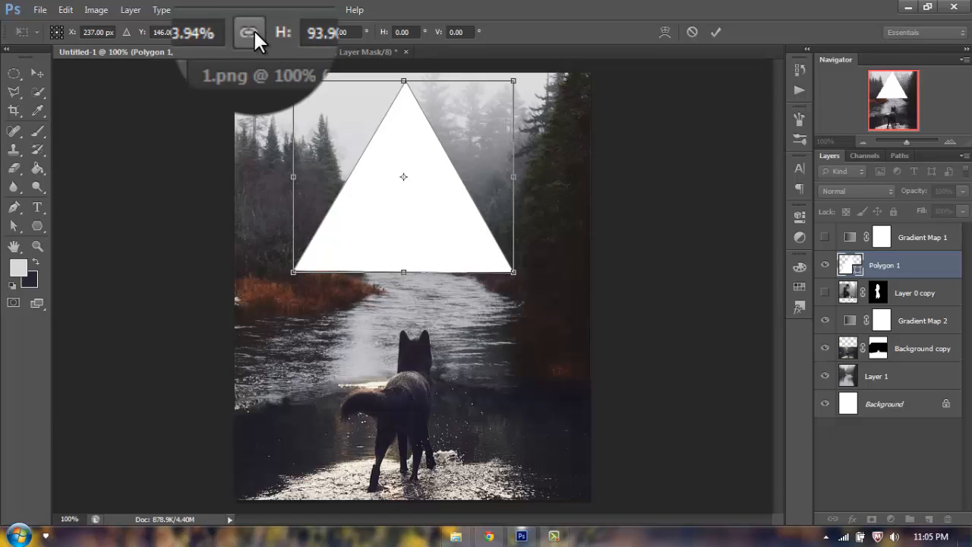
click(253, 33)
drag(419, 212, 429, 222)
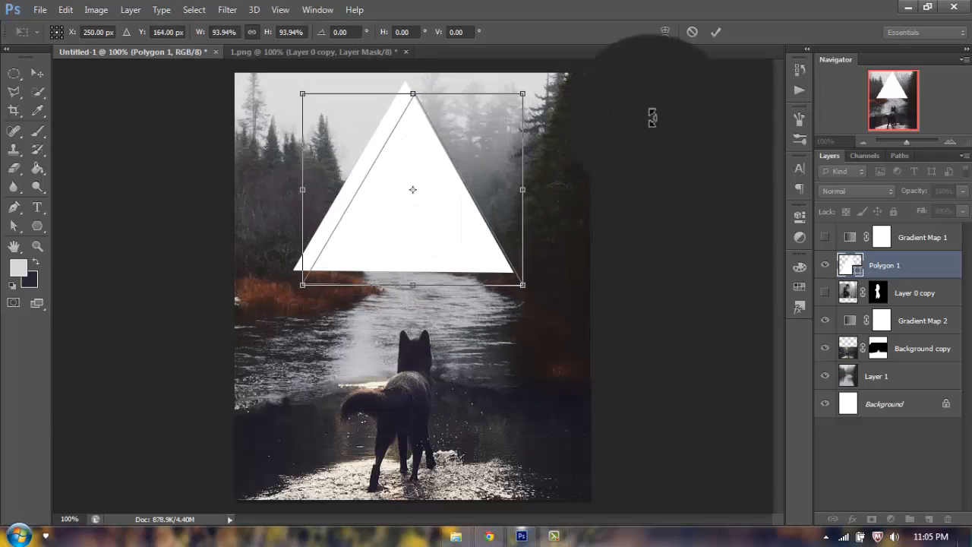
click(716, 32)
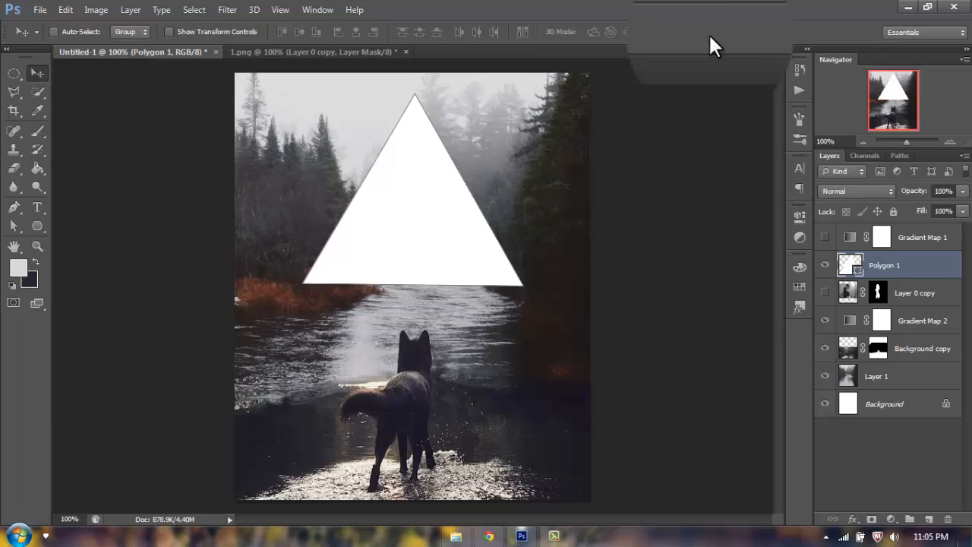
Step: Change the triangle's fill to the grey b6b6b6
key(ctrl+a)
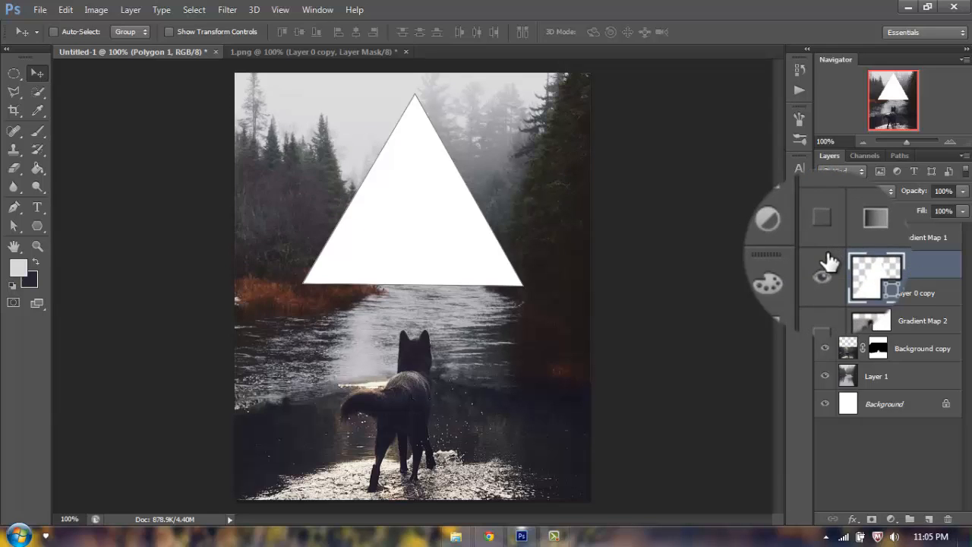
double_click(849, 265)
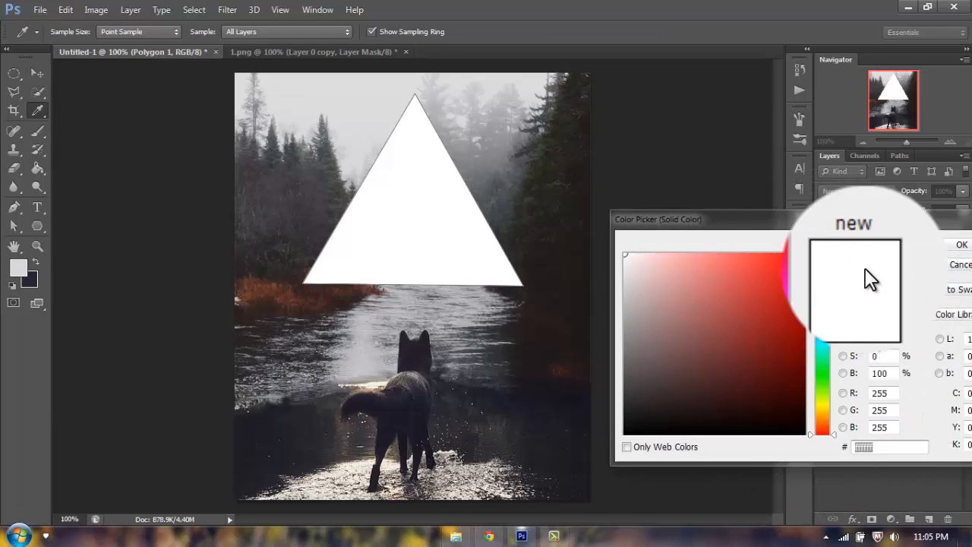
drag(917, 226, 791, 383)
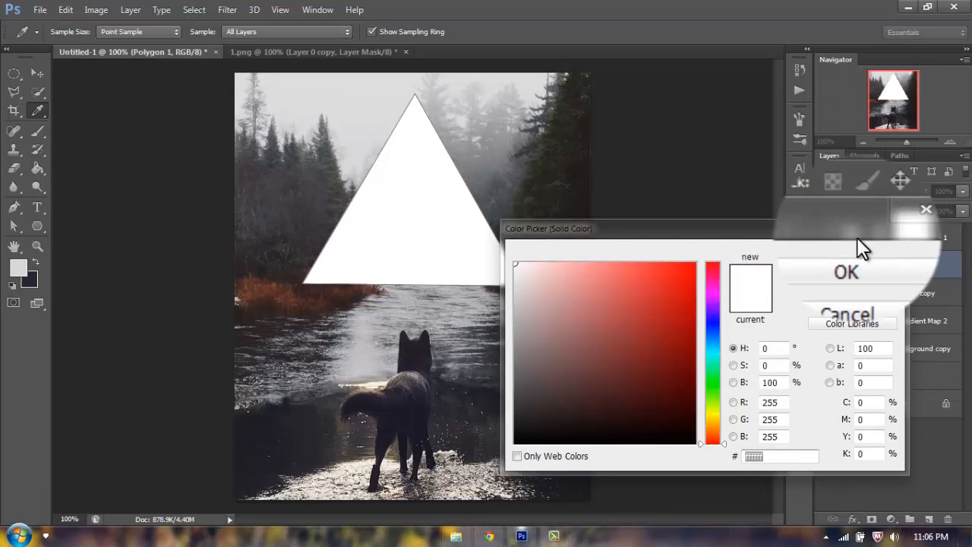
drag(856, 237, 727, 252)
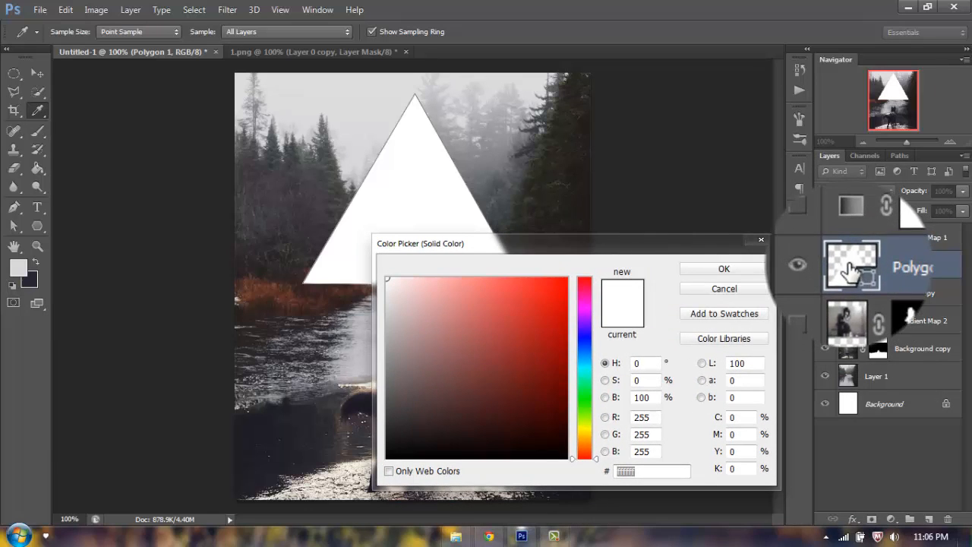
drag(596, 248, 658, 180)
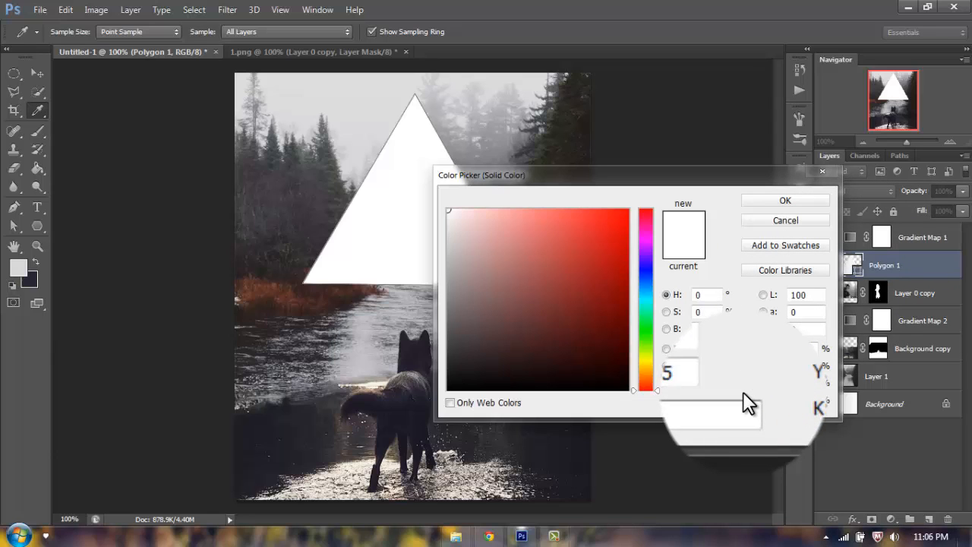
text(b6b6b)
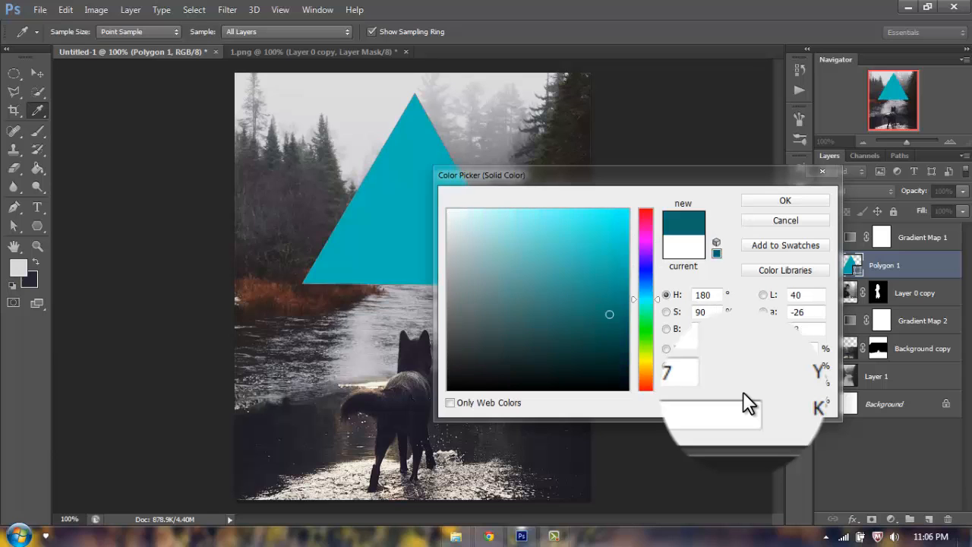
text(6)
key(Return)
Step: Set the triangle's blend mode to Overlay and make the Gradient Map 1 layer visible
key(v)
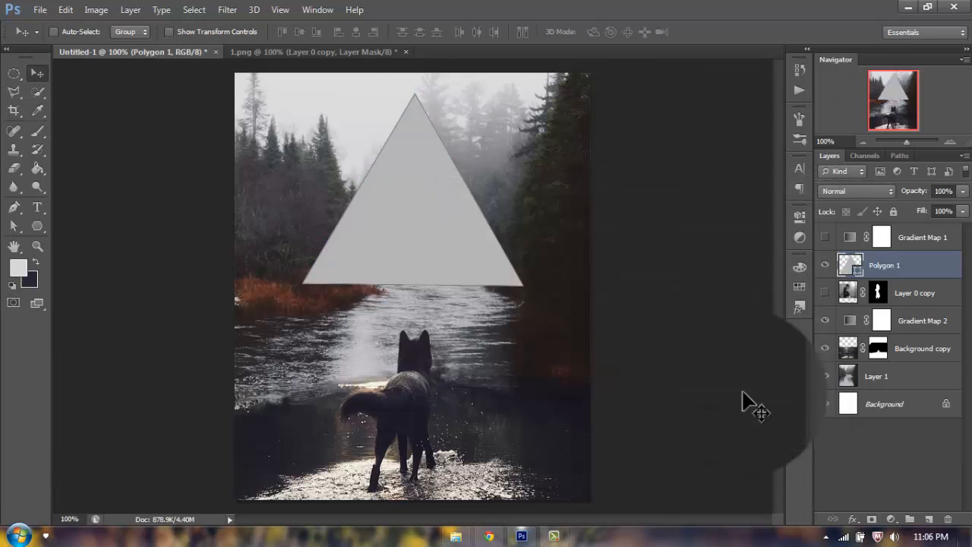
drag(485, 253, 506, 274)
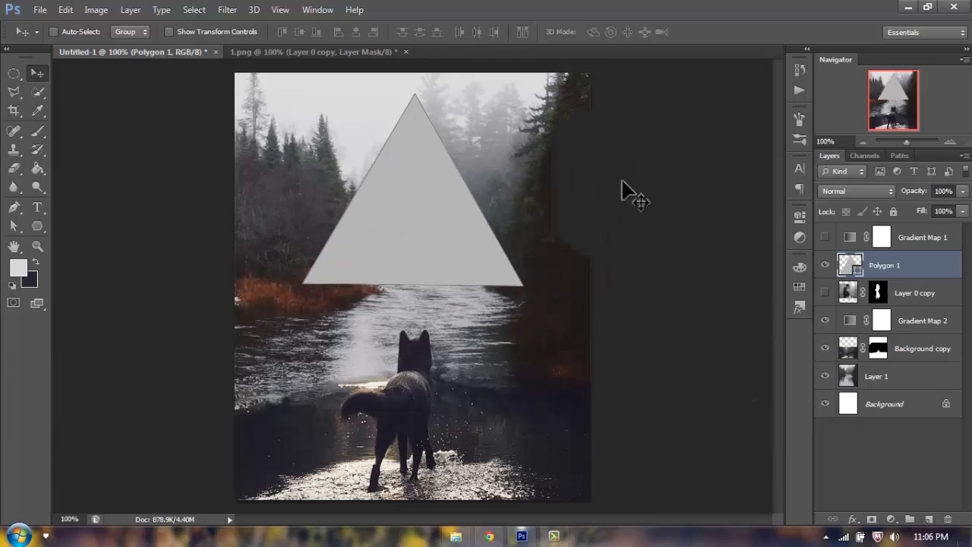
click(841, 191)
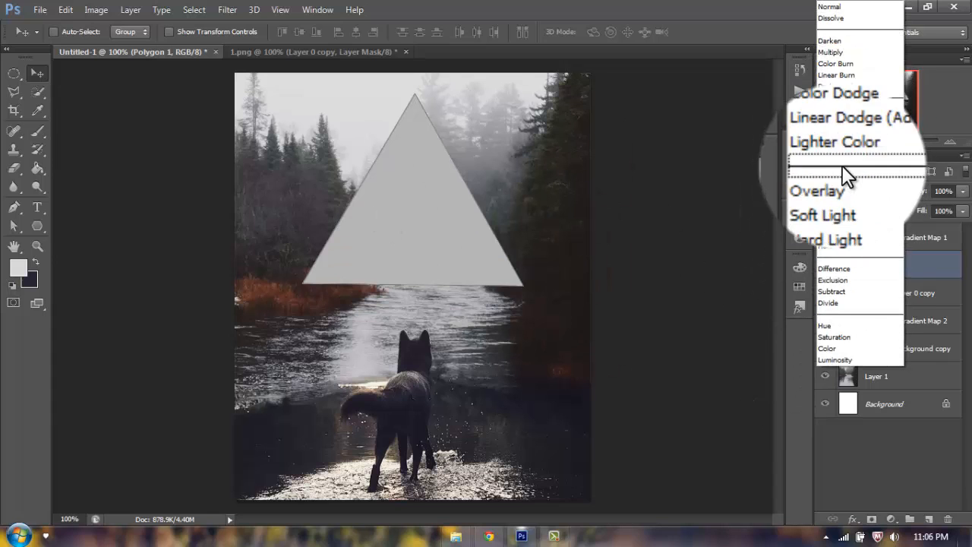
click(838, 181)
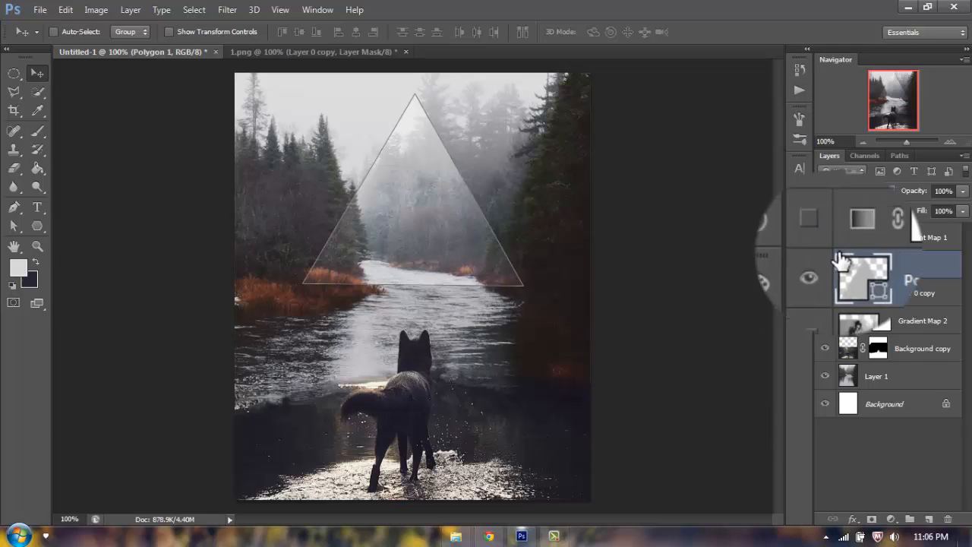
click(873, 293)
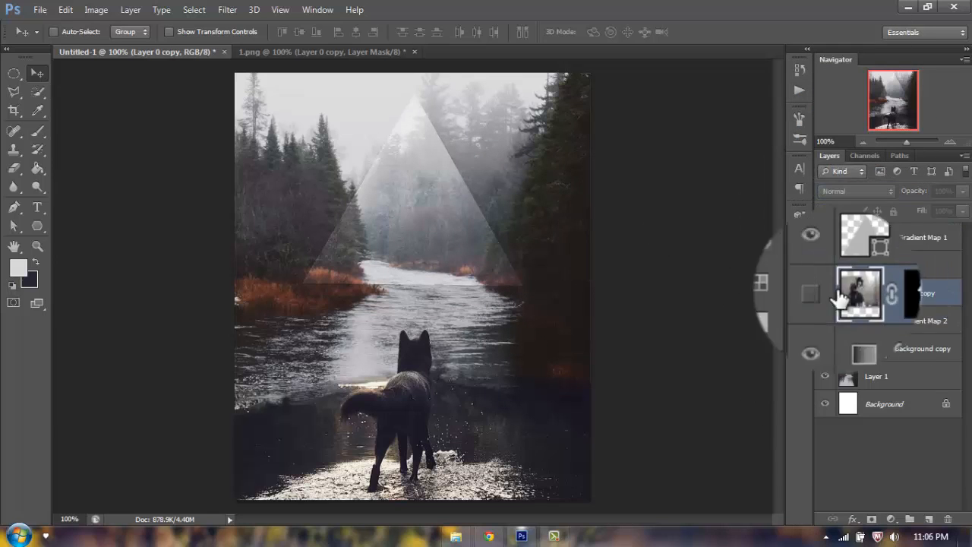
click(826, 237)
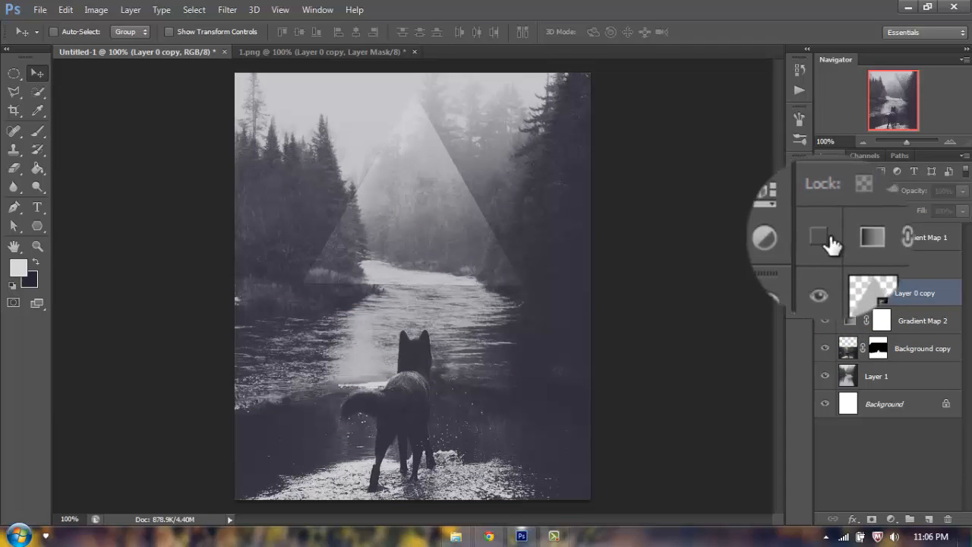
Step: Hide the Gradient Map 1 layer and enlarge the triangle-shaped selection to about 104.8% so it extends past the grey triangle
click(827, 238)
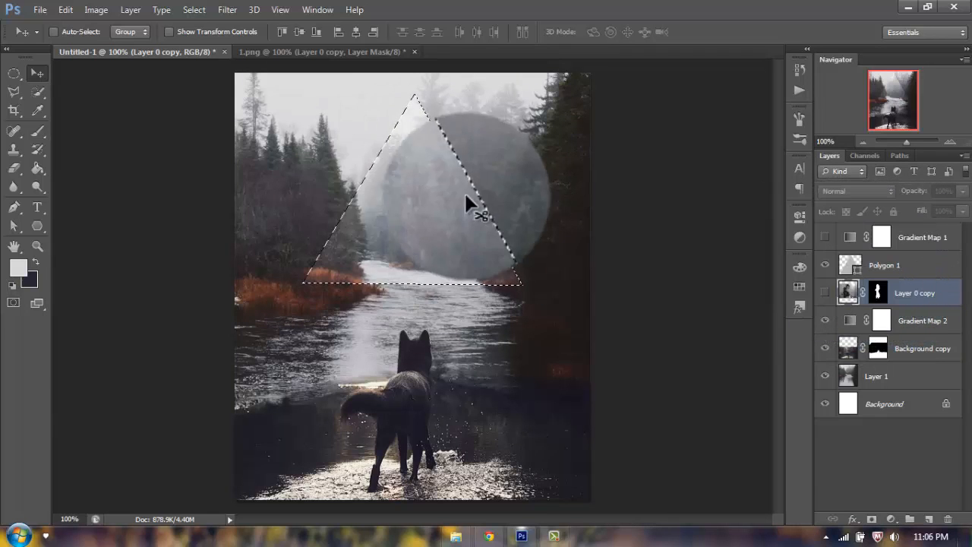
click(107, 9)
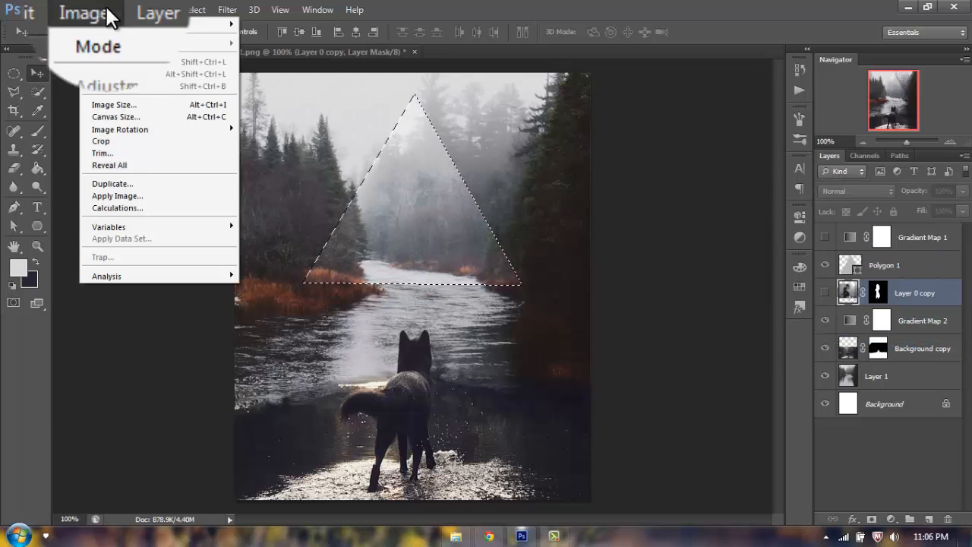
mouse_move(166, 16)
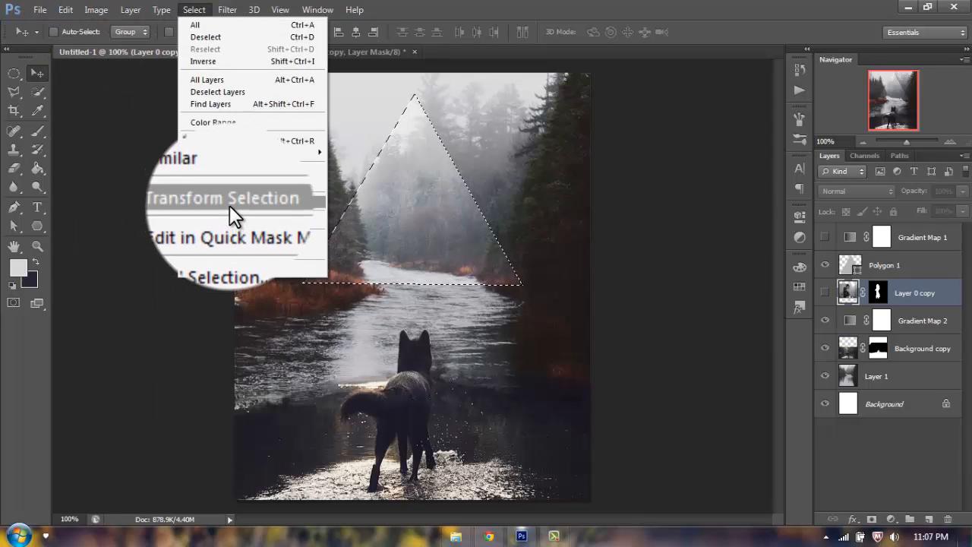
click(229, 203)
drag(486, 270, 521, 292)
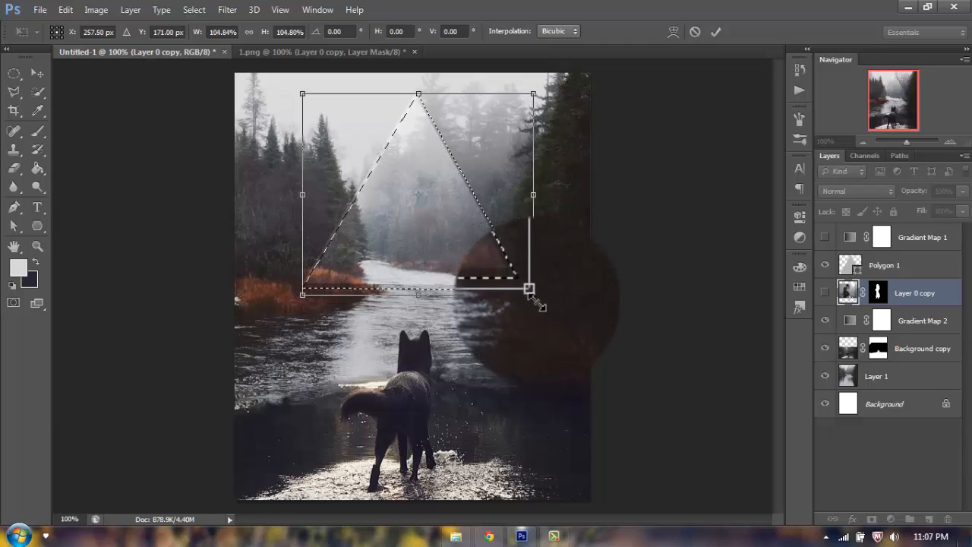
drag(534, 298, 538, 302)
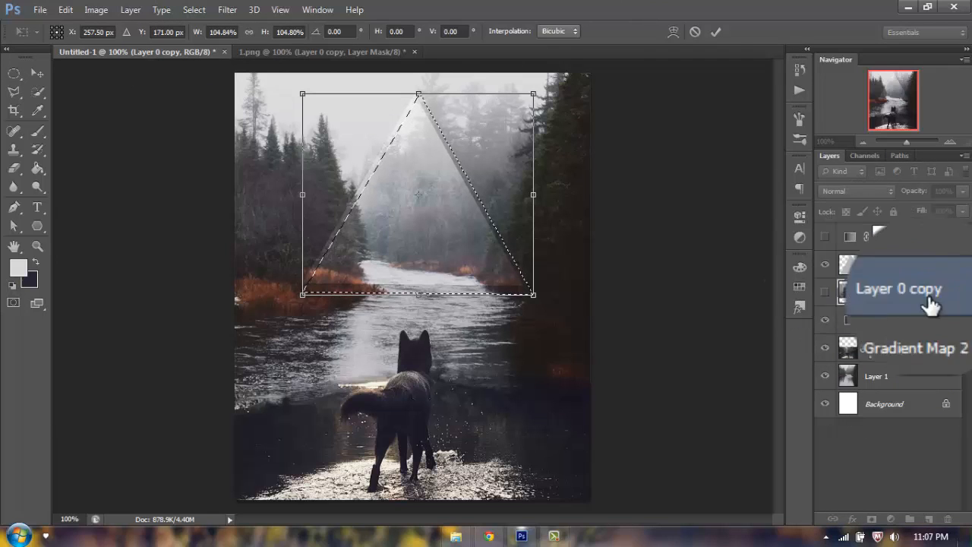
click(716, 32)
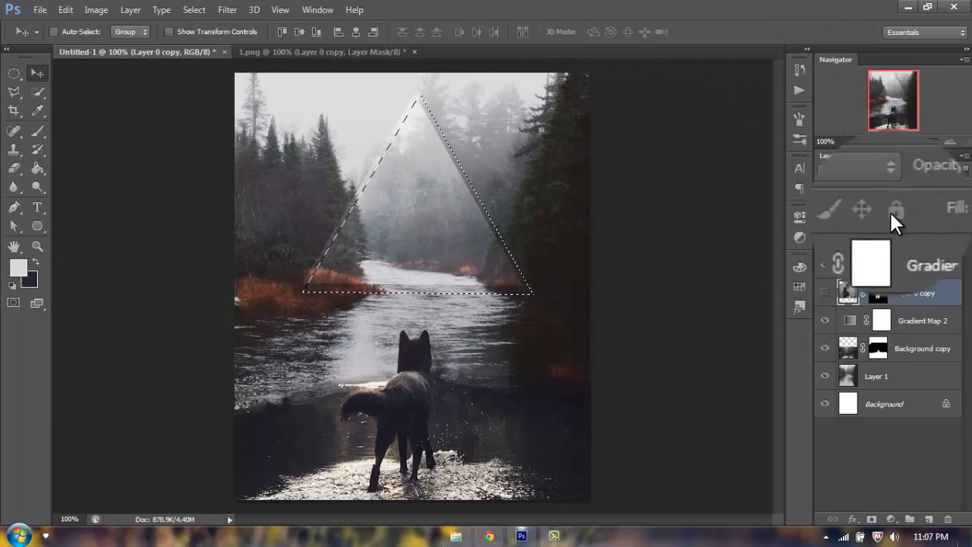
Step: Create a new empty layer above Polygon 1 and set white as the foreground colour with black as the background colour
click(905, 267)
click(825, 263)
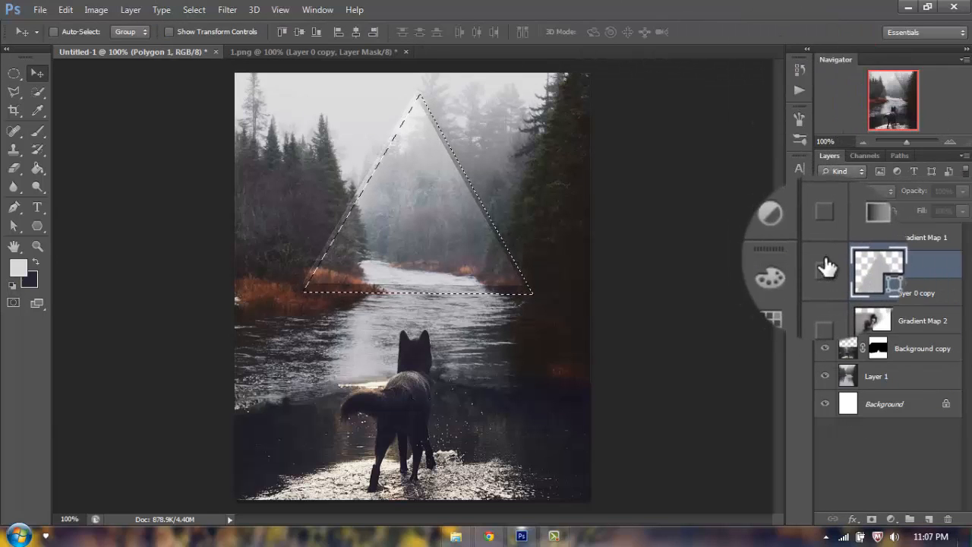
click(825, 264)
click(929, 520)
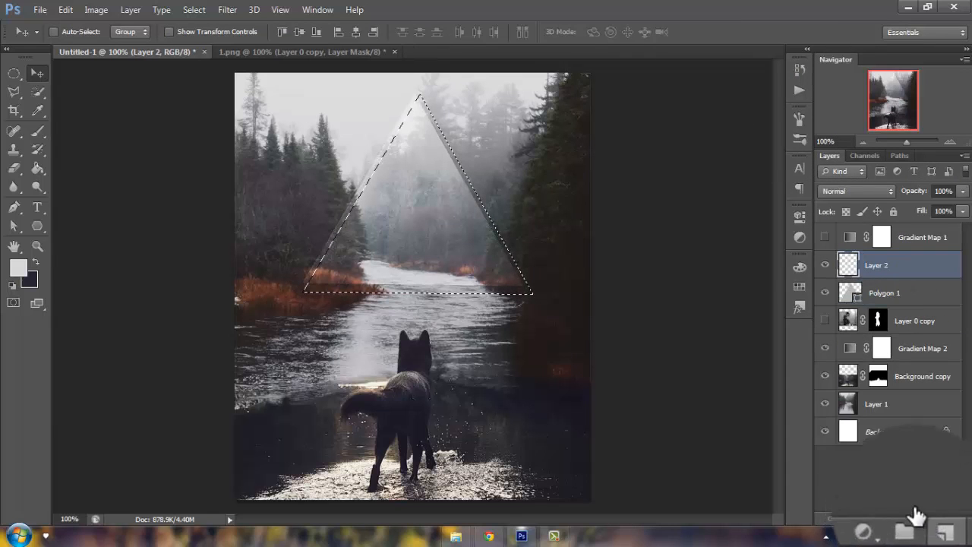
click(8, 283)
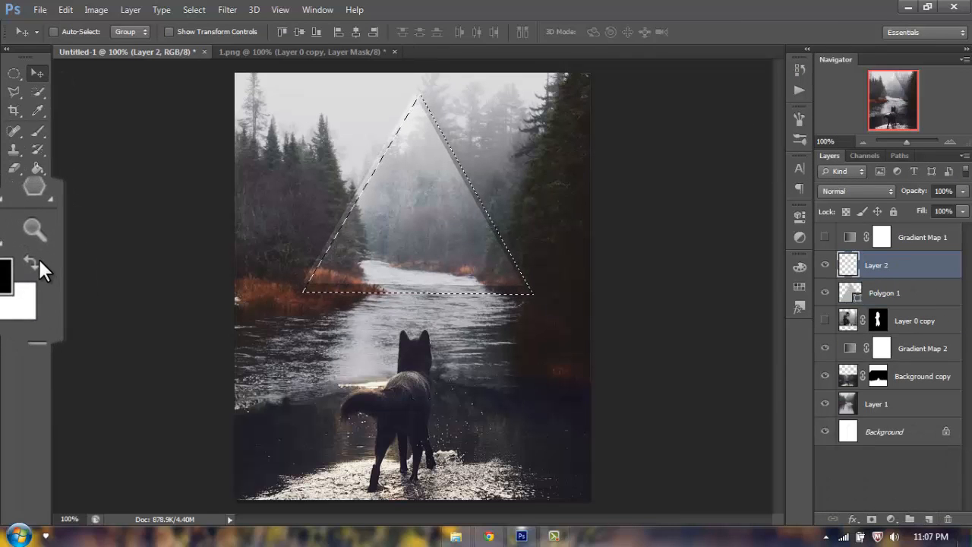
click(38, 257)
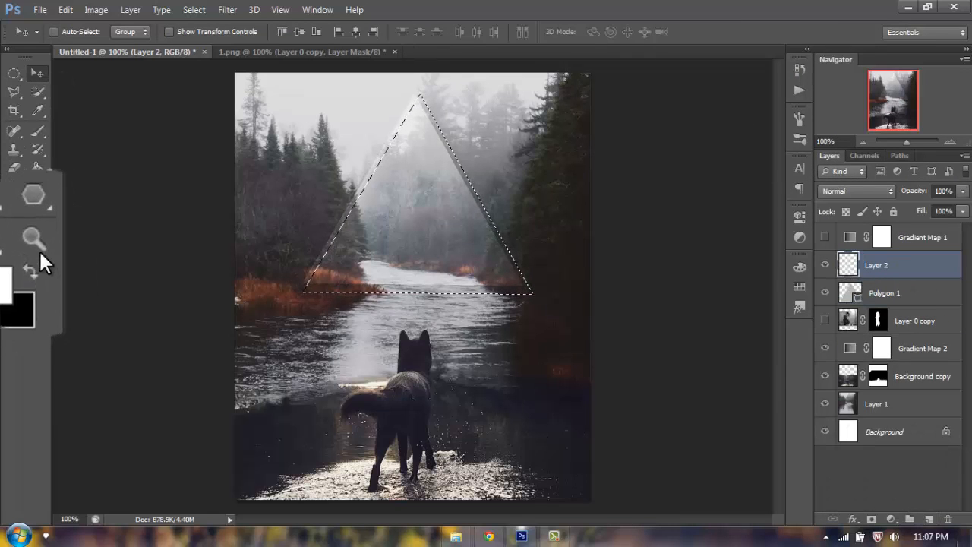
Step: Stroke the triangular selection on the new layer with a 1 px line in white, ffffff
click(65, 9)
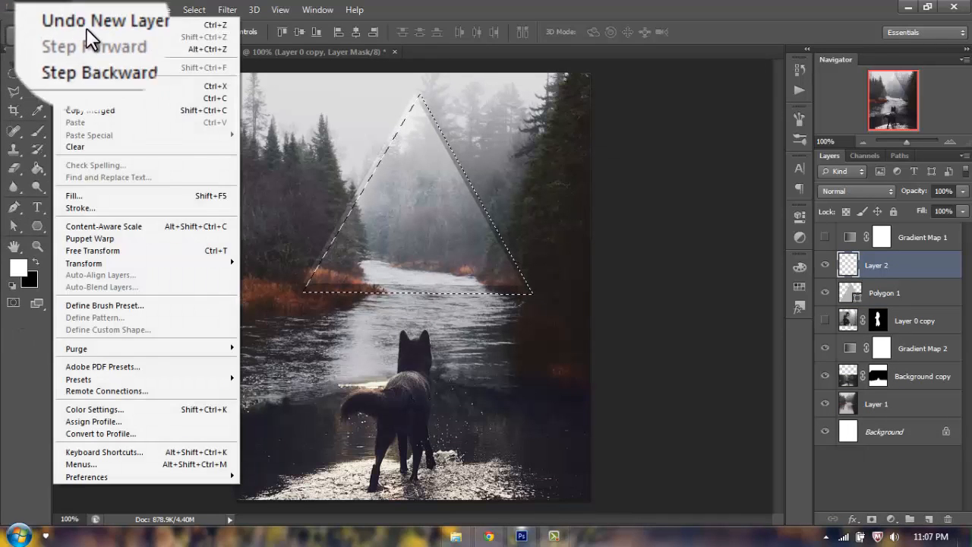
click(131, 201)
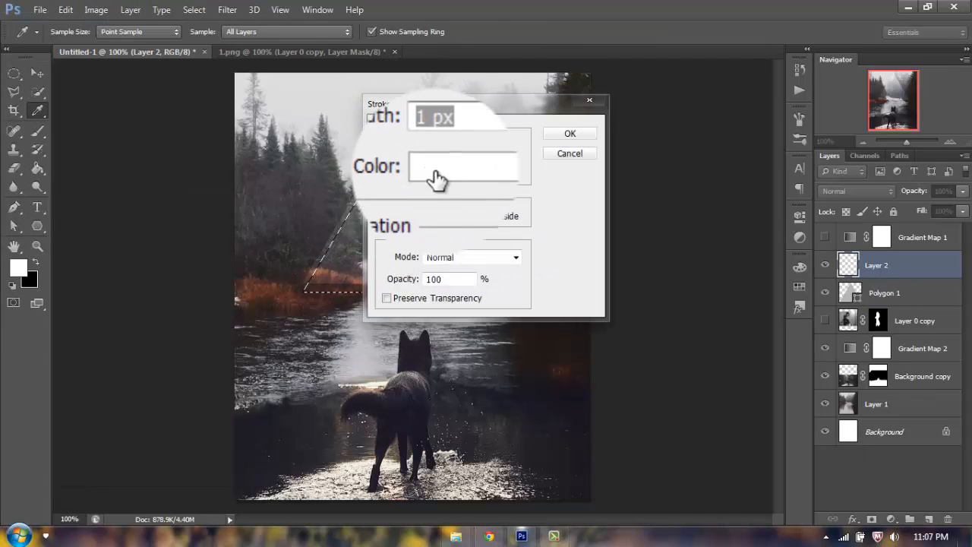
click(460, 169)
click(784, 196)
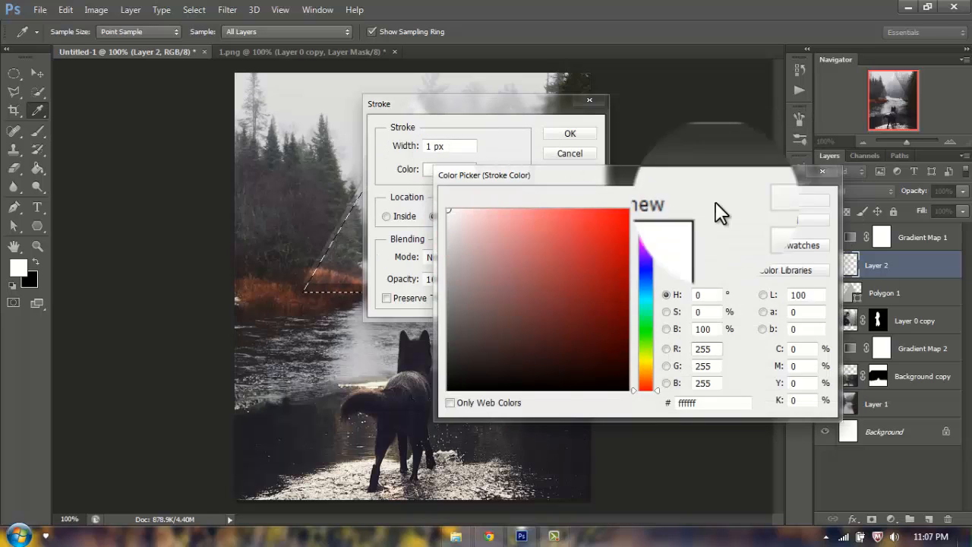
click(562, 136)
key(v)
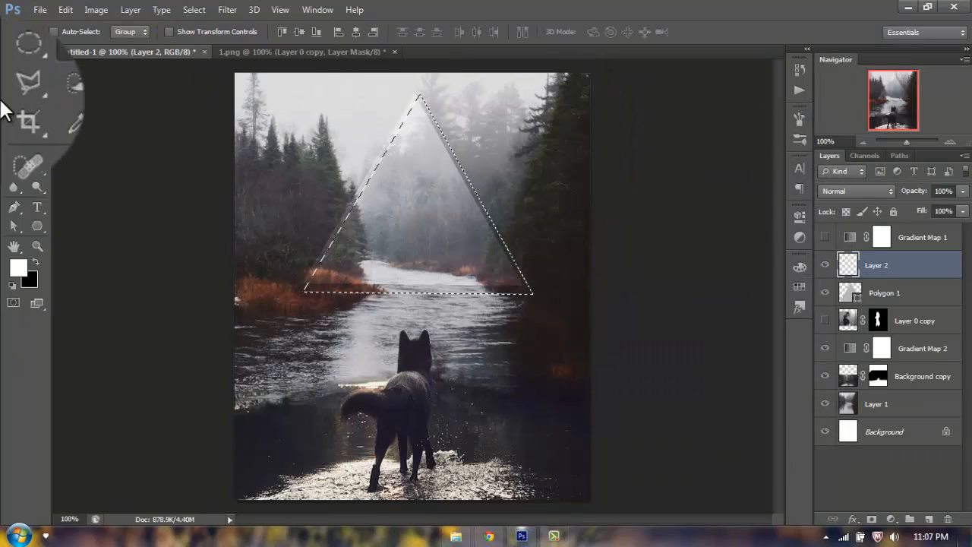
Step: Clear the selection, centre the triangle outline horizontally on the canvas and shift it slightly upward around the grey triangle
key(ctrl+d)
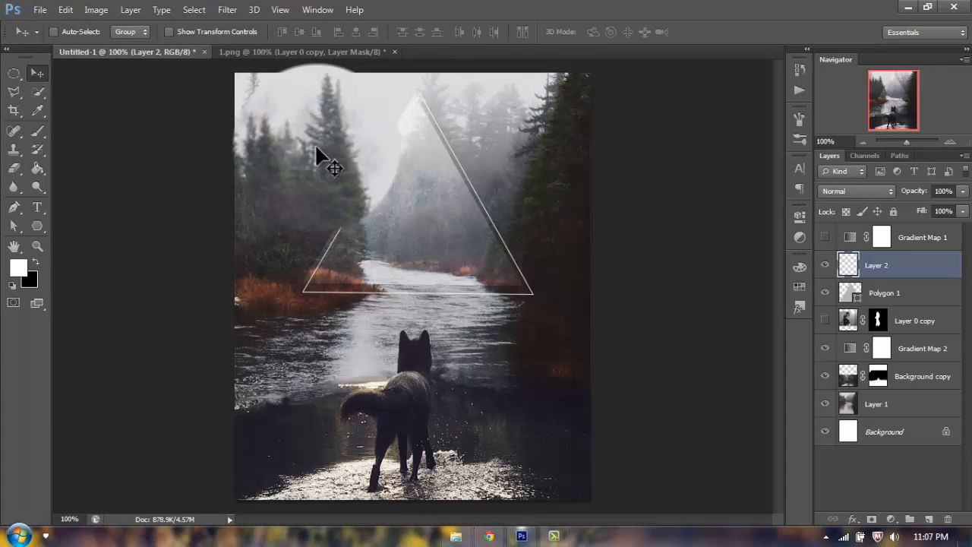
key(ctrl+a)
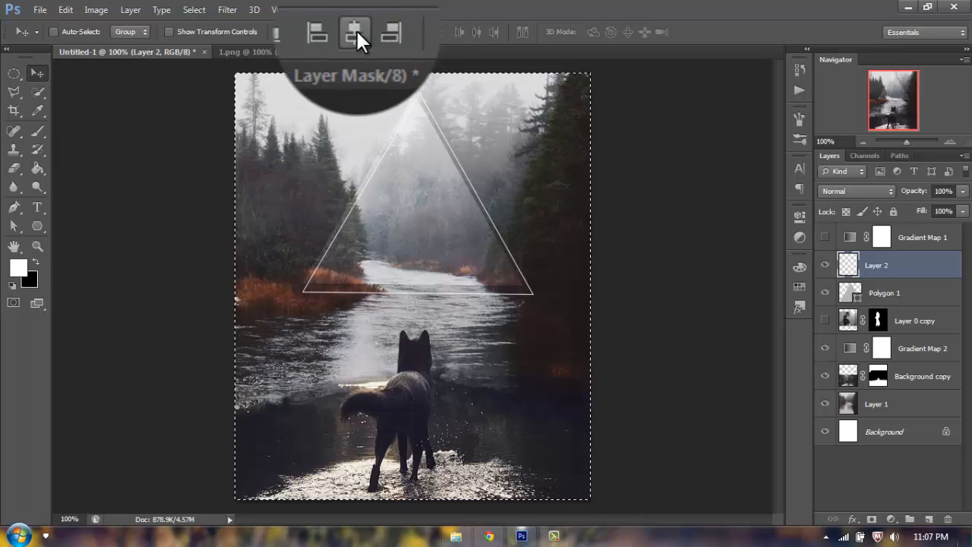
click(354, 32)
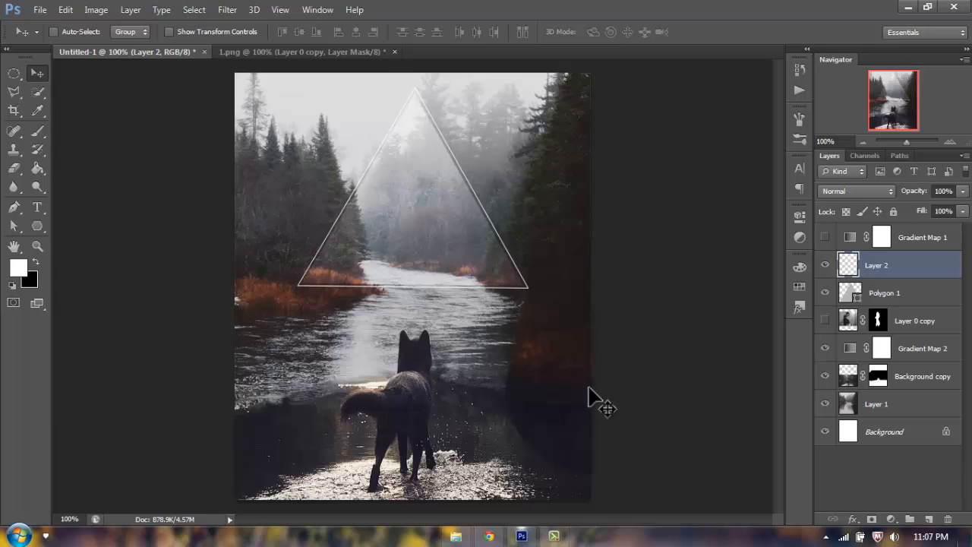
Step: Show the woman's layer, Layer 0 copy, place it above the triangle outline layer and shift her over the triangle
click(825, 323)
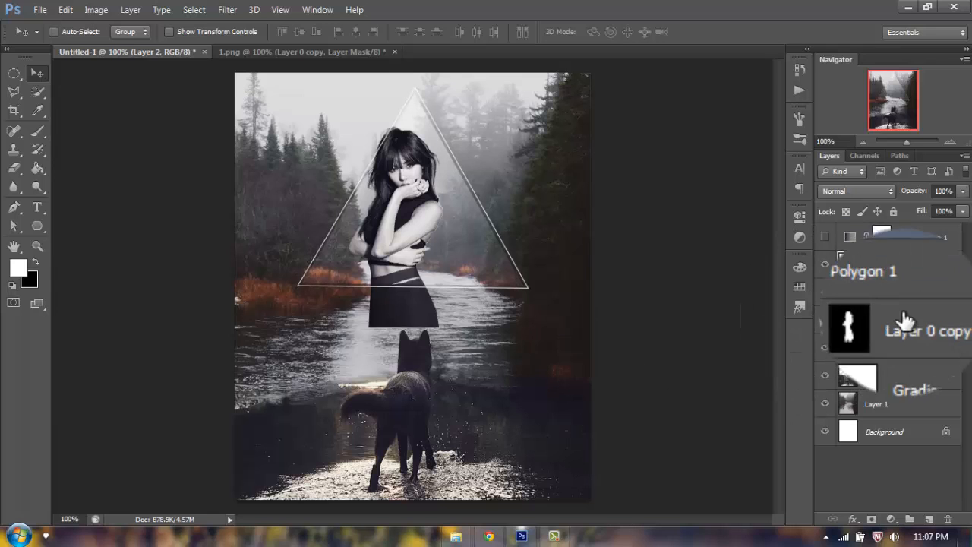
drag(905, 321, 899, 264)
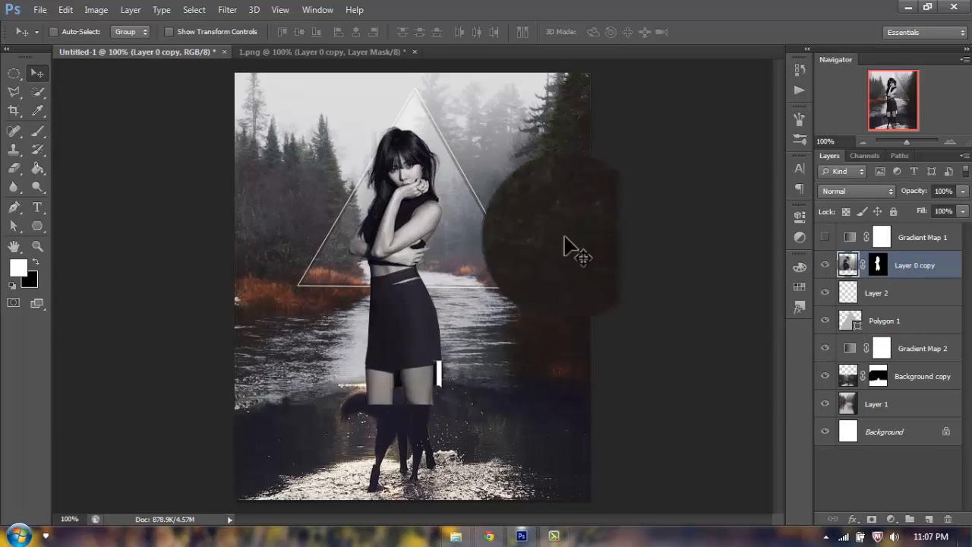
drag(565, 245, 427, 204)
Step: Scale the woman proportionally to about 90.9% and centre her upper body inside the triangle
key(ctrl+t)
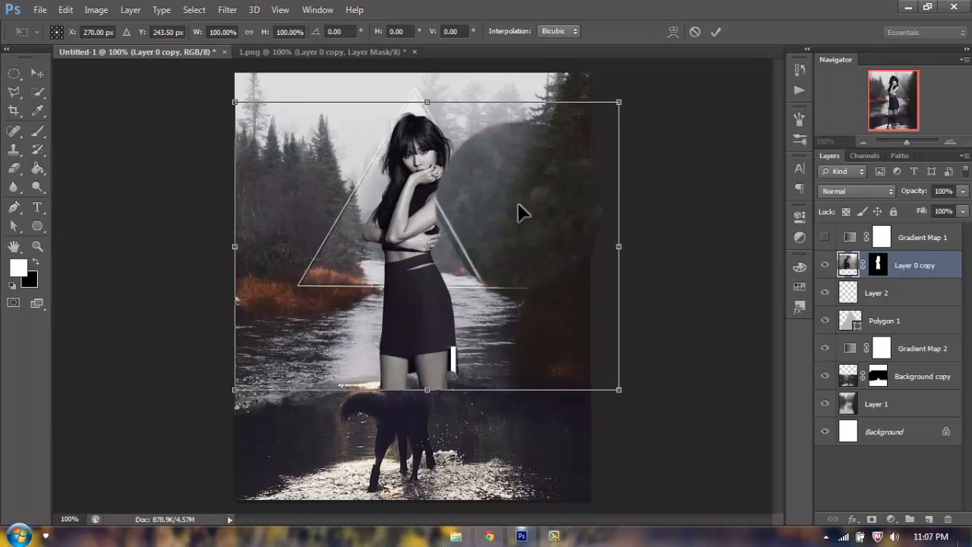
drag(617, 103, 582, 128)
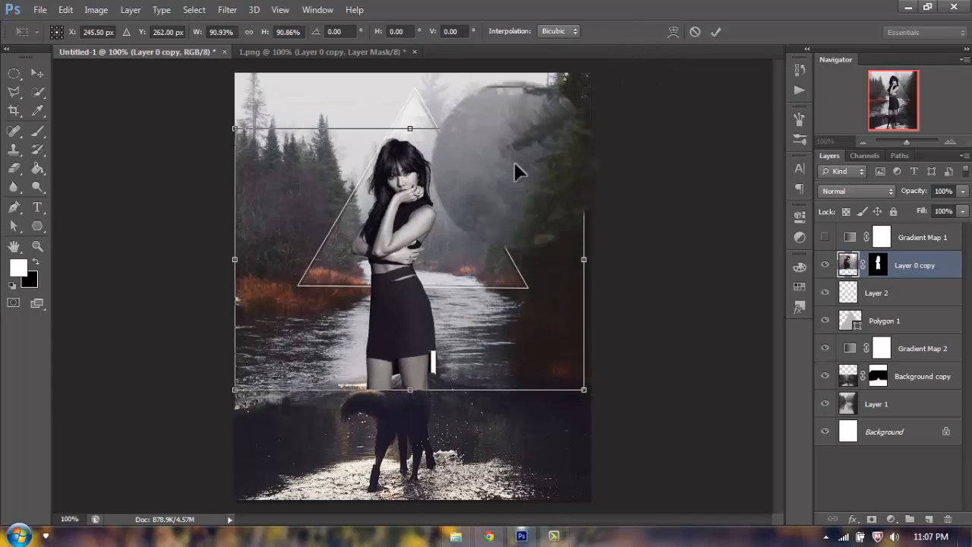
mouse_move(392, 251)
mouse_down()
mouse_move(401, 231)
mouse_move(405, 241)
mouse_up()
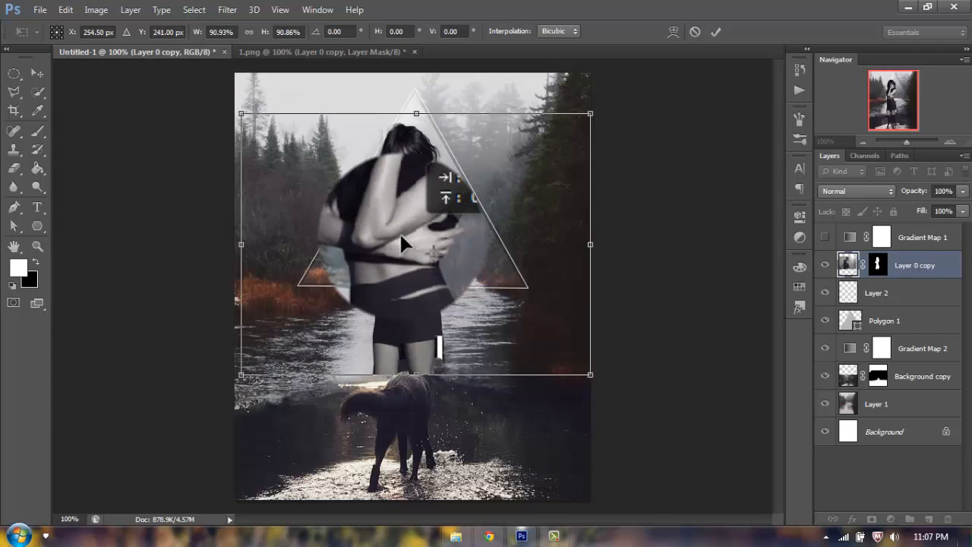
click(717, 32)
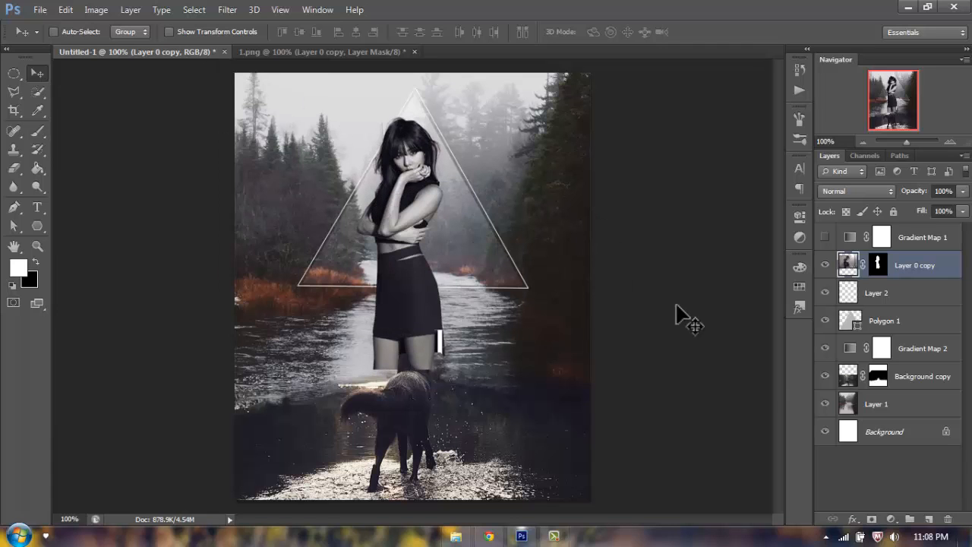
Step: Mask out the parts of the woman below the triangle by painting black with a 98 px brush in the inverted triangle selection
ctrl+click(850, 323)
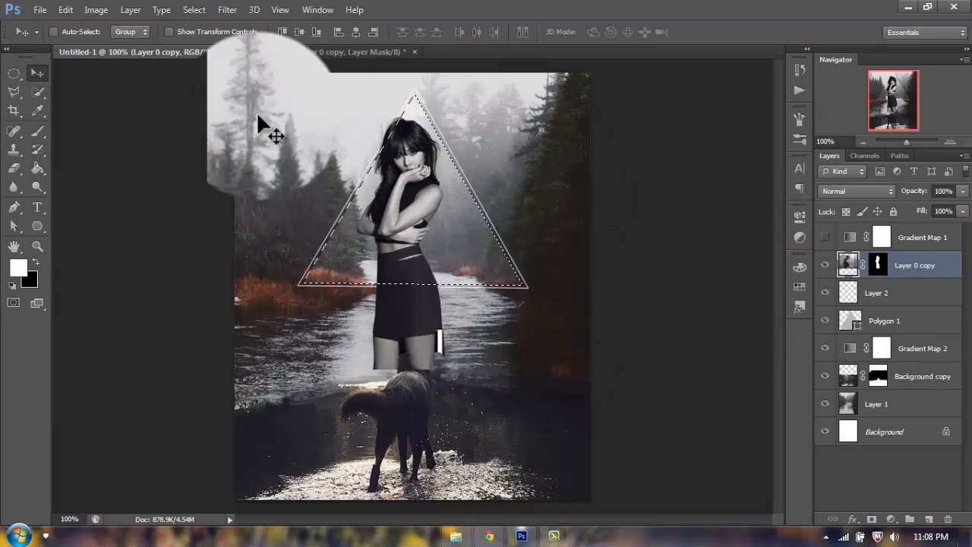
click(194, 9)
click(209, 63)
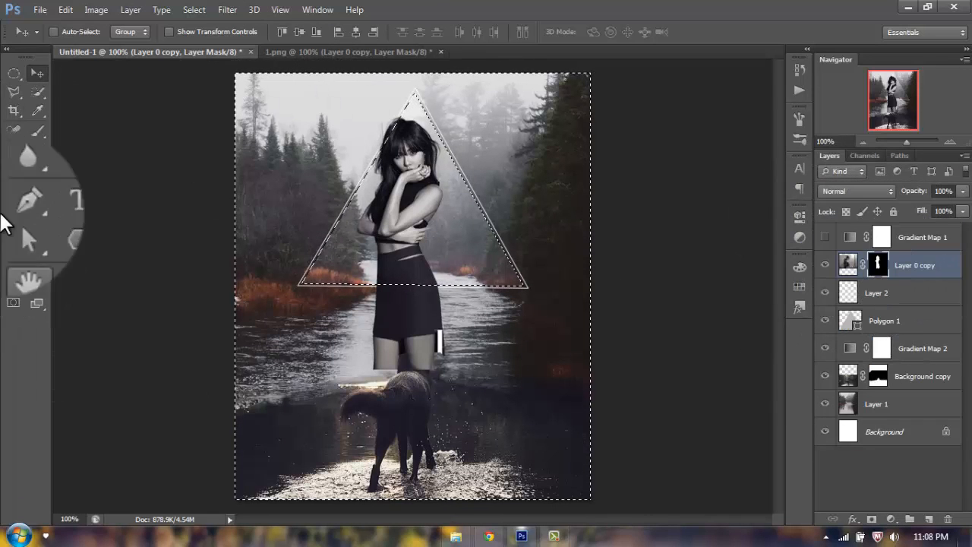
click(36, 133)
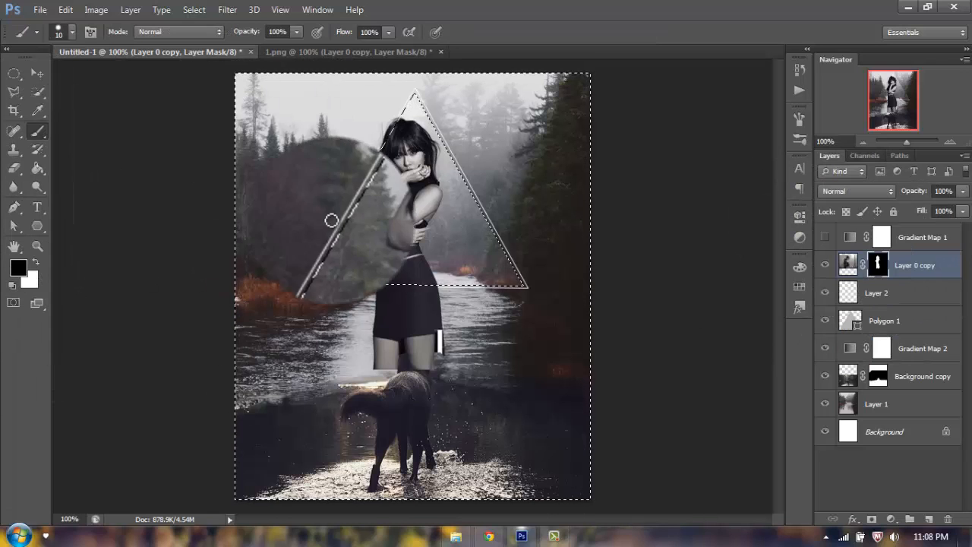
click(74, 34)
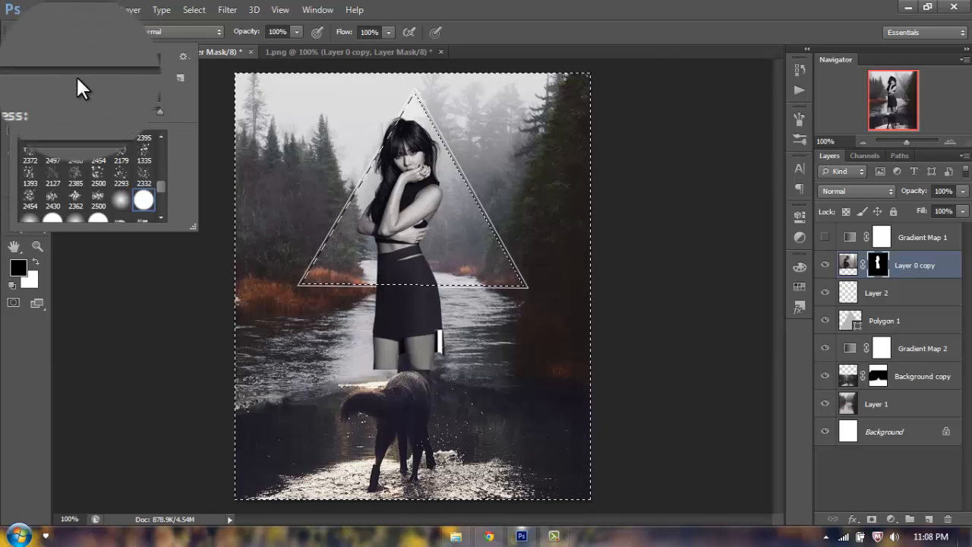
click(88, 79)
drag(461, 333, 334, 335)
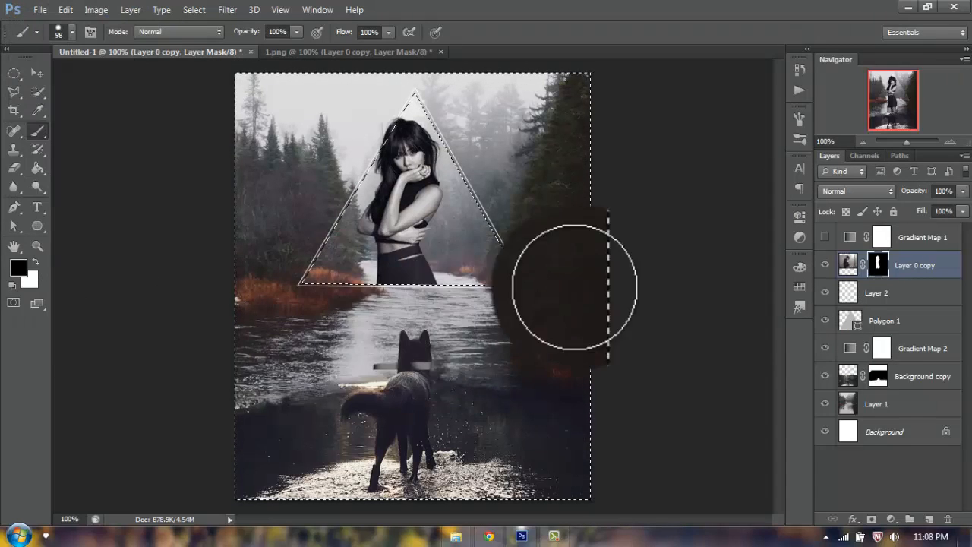
key(ctrl+d)
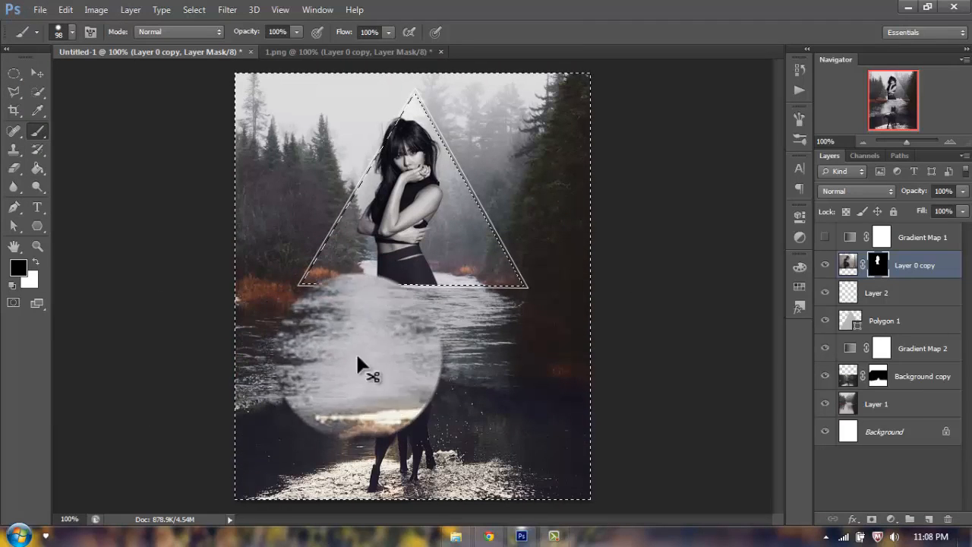
Step: Clean up the woman's layer mask around her hair and arms with black and a 9 px brush at 300% zoom
click(37, 247)
click(398, 113)
click(418, 109)
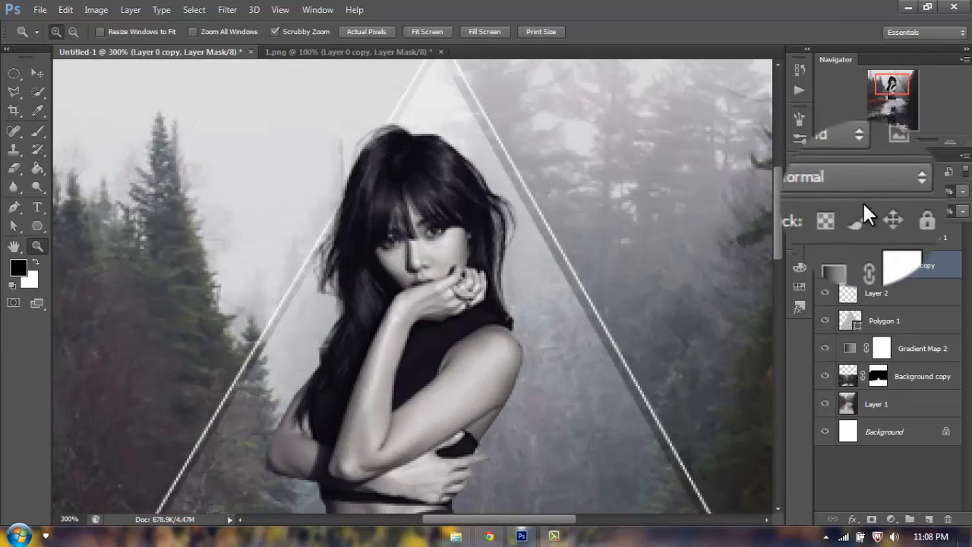
click(38, 130)
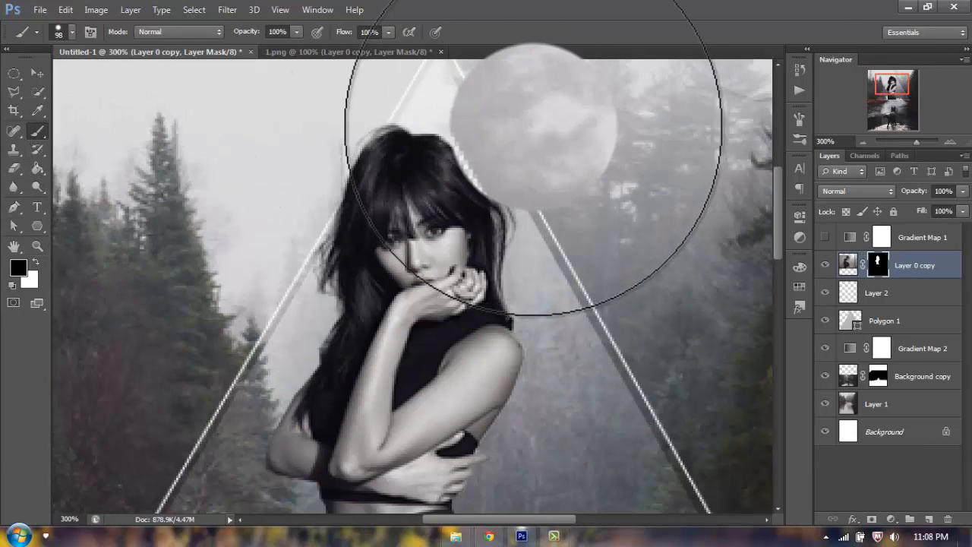
key(bracketleft)
key(bracketleft)
key(bracketleft)
key(bracketleft)
key(bracketleft)
key(bracketleft)
key(bracketleft)
key(bracketleft)
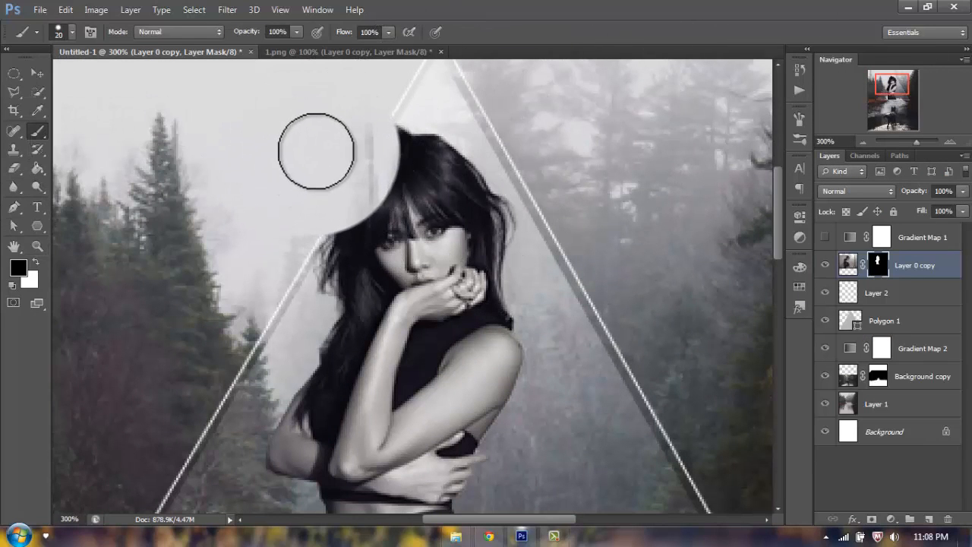
right_click(327, 142)
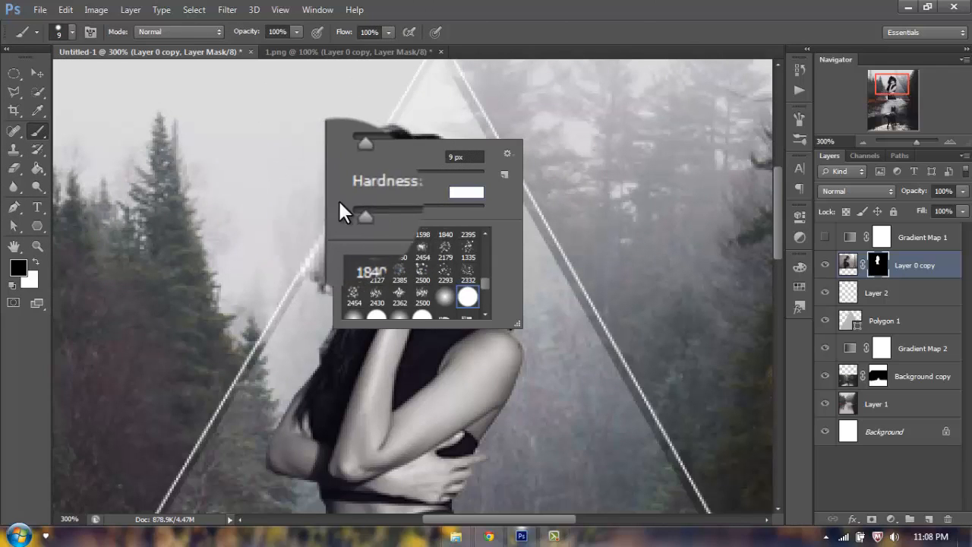
click(239, 56)
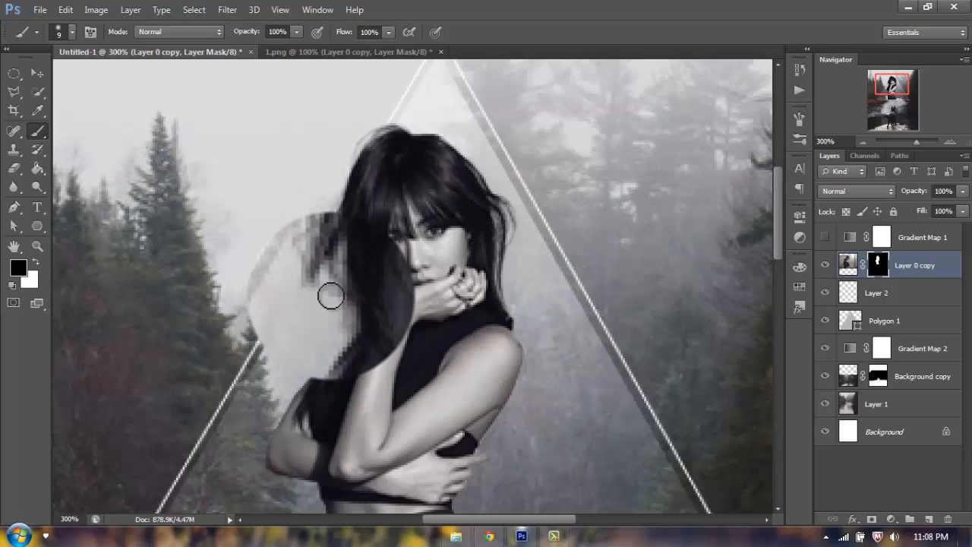
scroll(504, 312, down, 3)
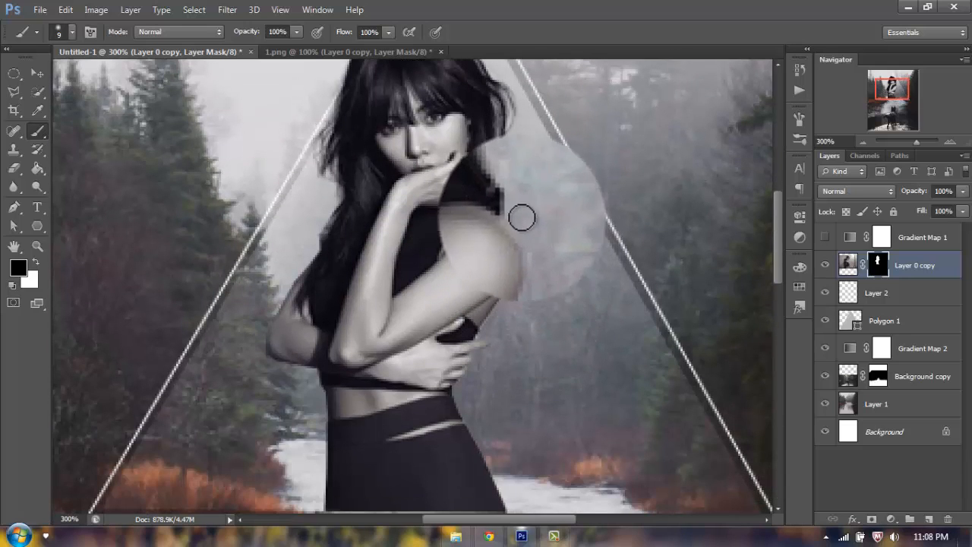
scroll(749, 248, up, 2)
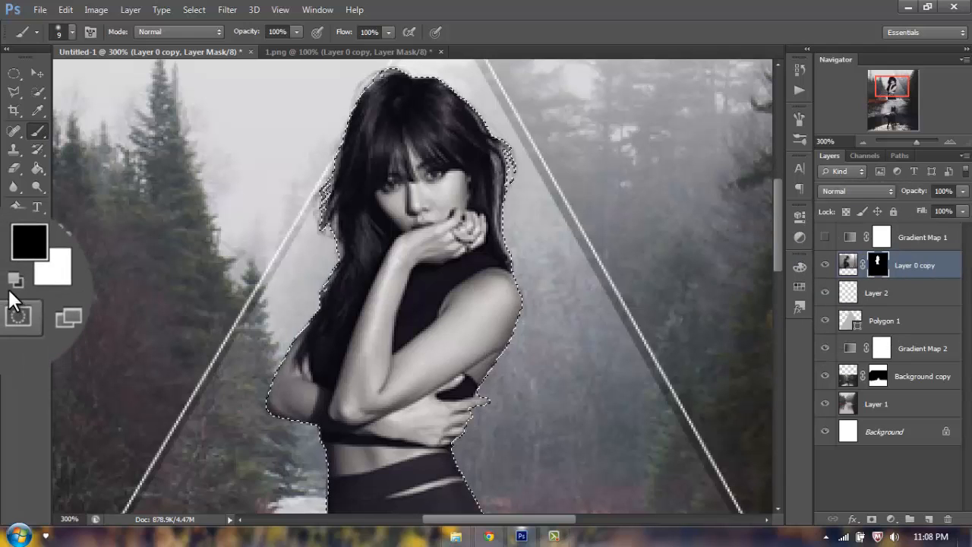
Step: Turn on the Gradient Map 1 layer so its toning covers the whole poster
click(826, 237)
key(ctrl+minus)
key(ctrl+minus)
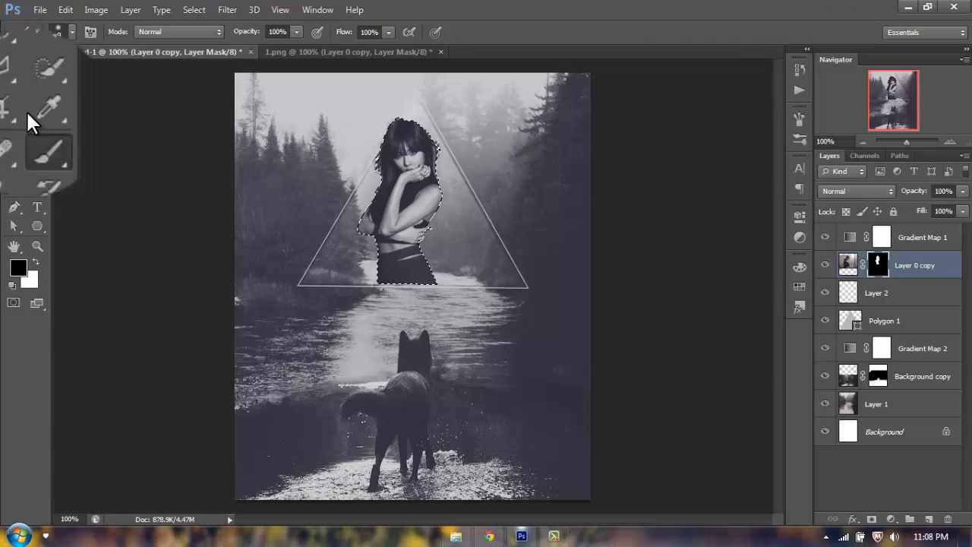
Step: Sample the dark tone of the woman's skirt and fill the woman-shaped selection with it on a new layer above Layer 2
click(35, 111)
click(429, 281)
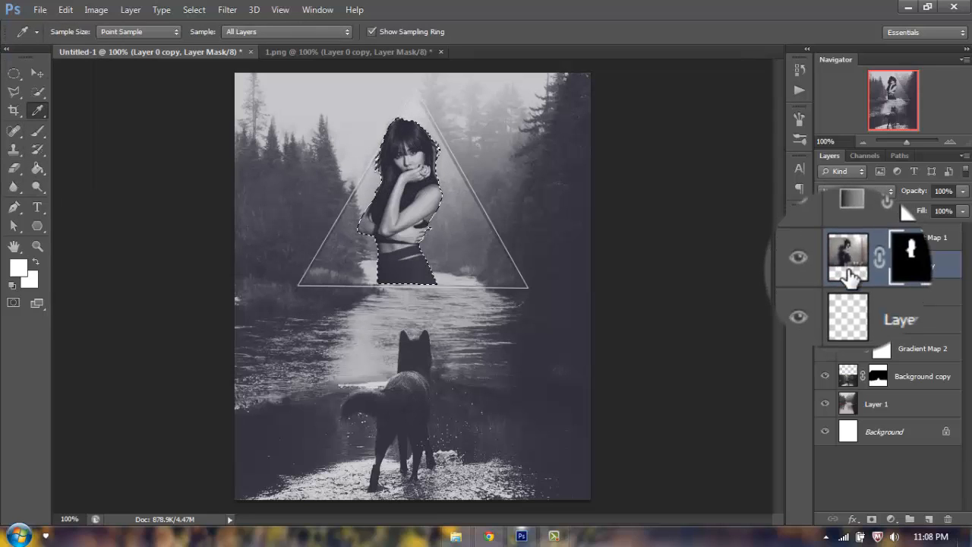
click(874, 293)
click(429, 277)
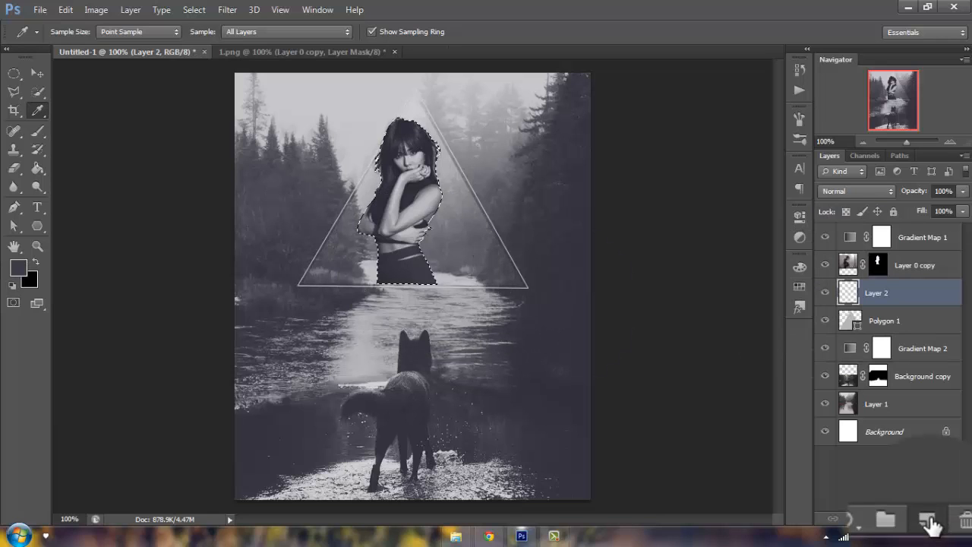
click(929, 522)
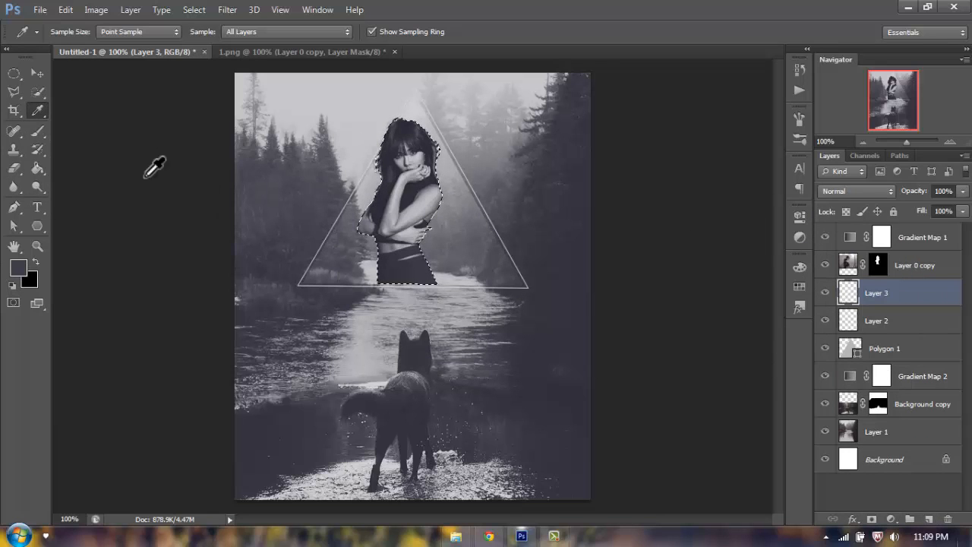
click(37, 168)
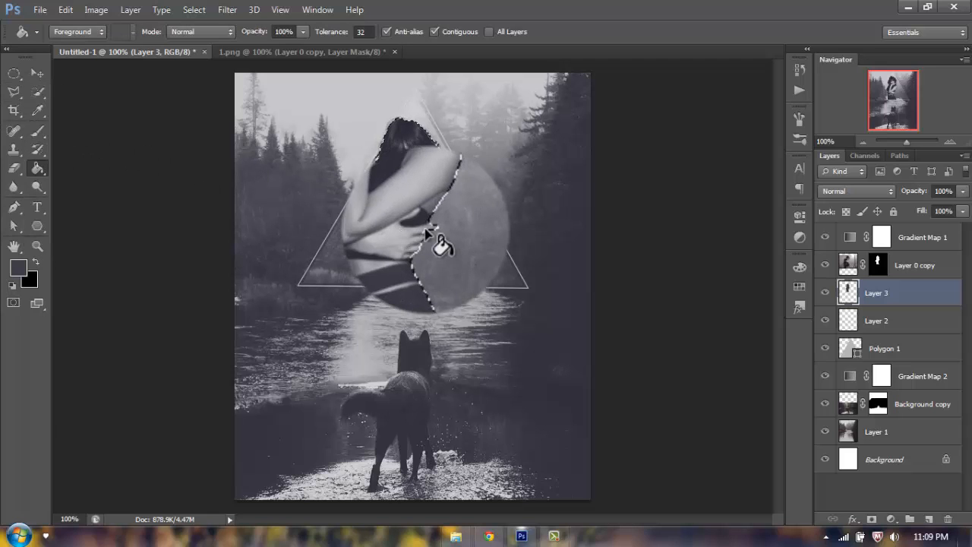
Step: Apply a Gaussian Blur to the filled silhouette layer, lower its fill to 54%, and reselect the woman's layer
click(227, 9)
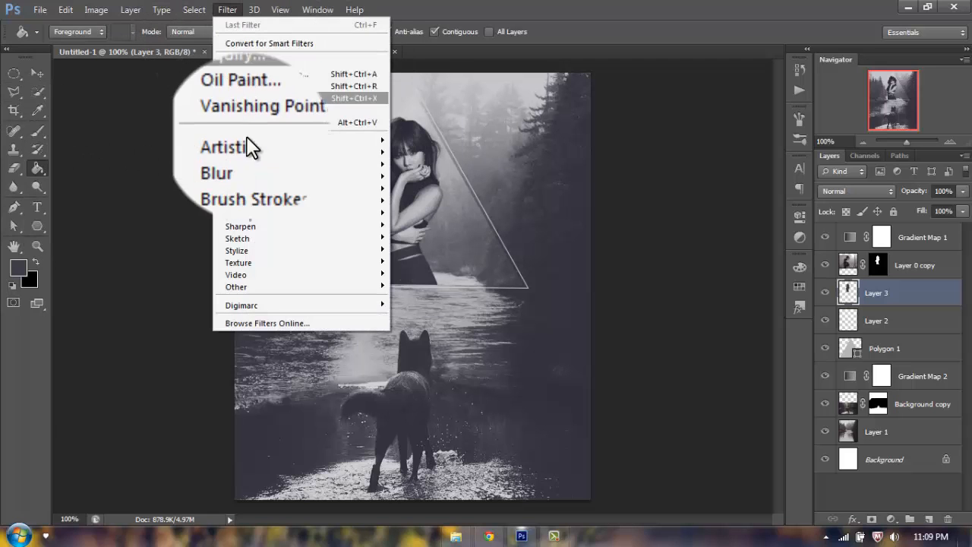
mouse_move(247, 155)
click(162, 246)
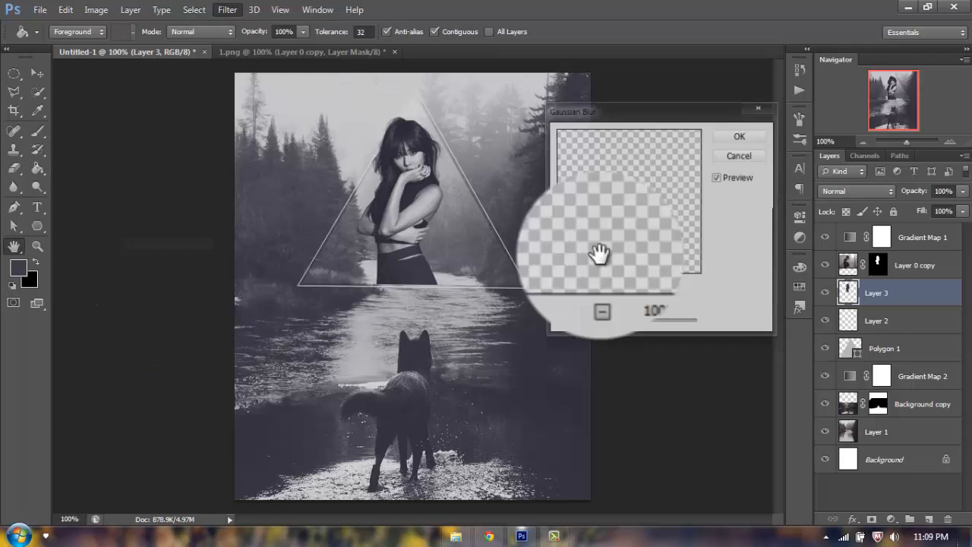
click(755, 140)
click(963, 210)
drag(937, 226, 929, 225)
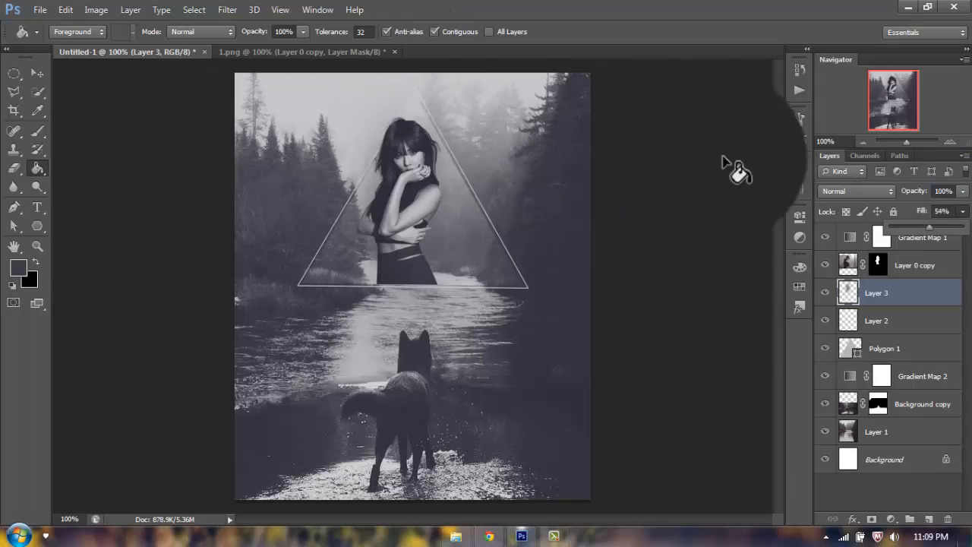
click(912, 265)
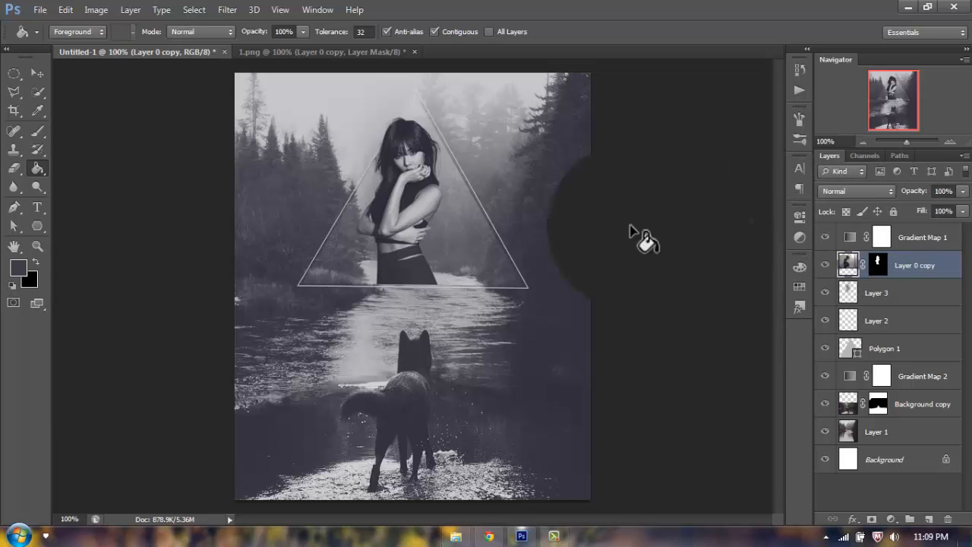
Step: Open the howling wolf and moon image 991793_39199359 as its own document and close 1.png without saving
click(456, 537)
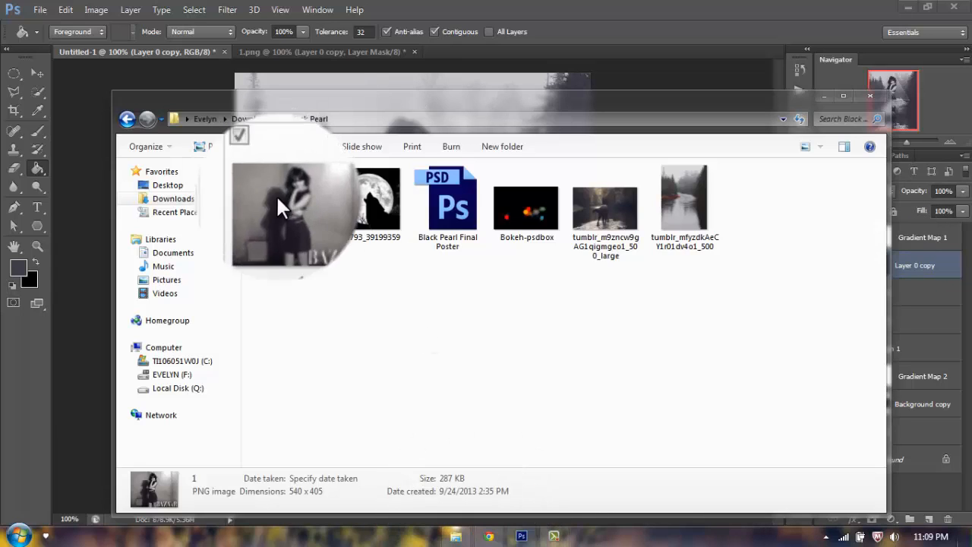
drag(361, 210, 467, 51)
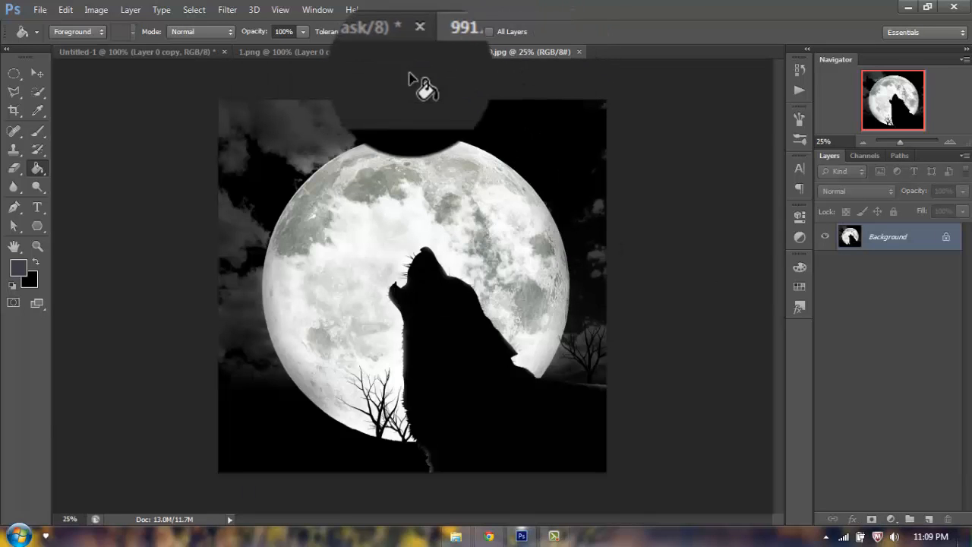
click(417, 51)
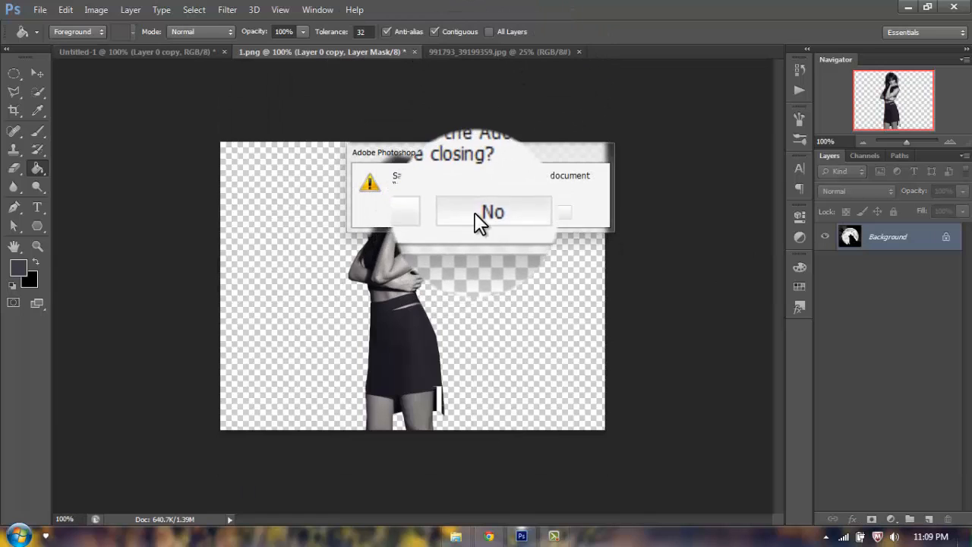
click(477, 209)
Step: Bring the moon and wolf picture into the poster above the woman's layer and scale it proportionally to 16%
drag(380, 251, 403, 165)
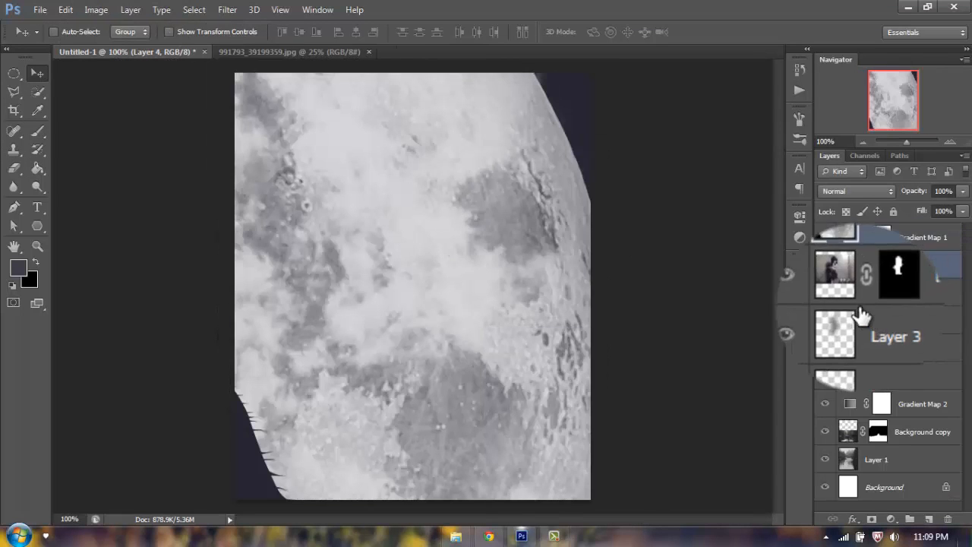
drag(492, 325, 641, 254)
key(ctrl+t)
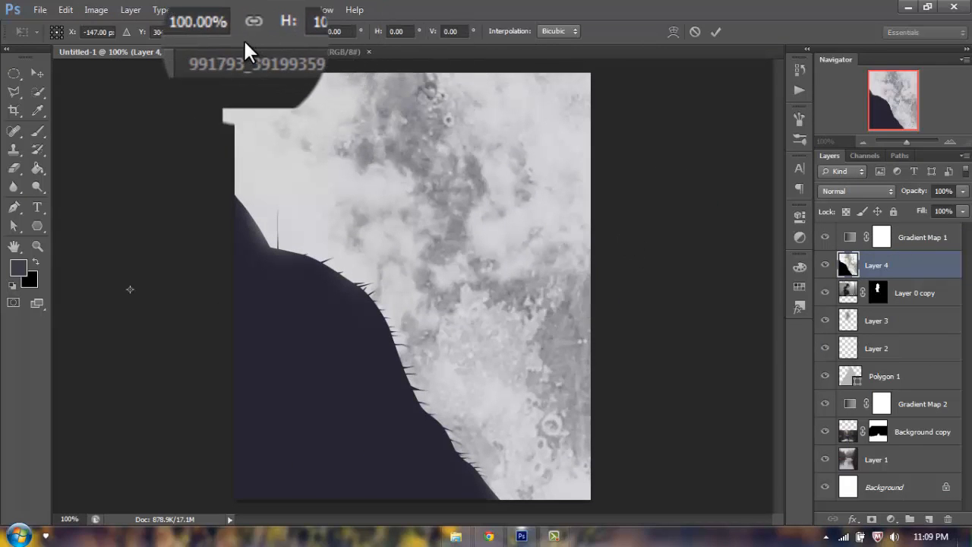
click(248, 30)
drag(265, 32, 211, 81)
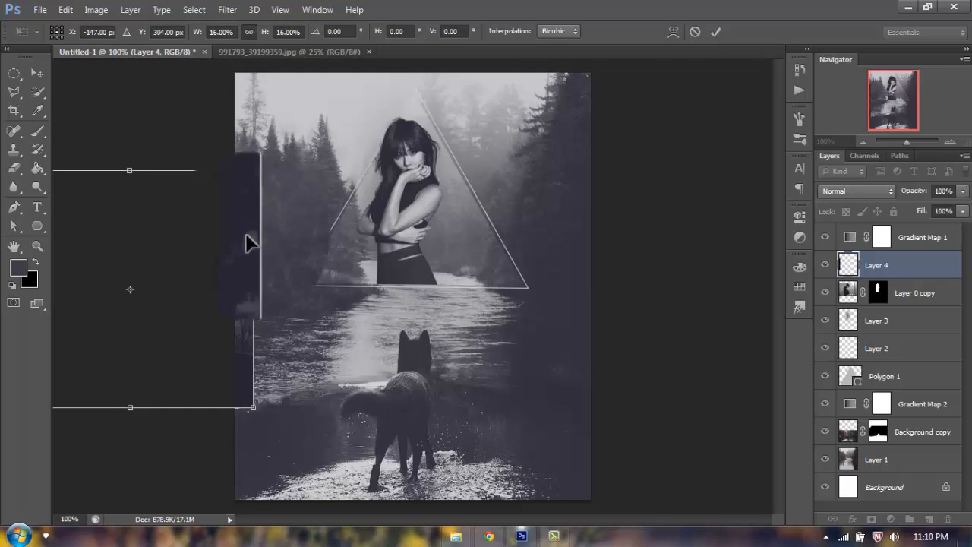
Step: Move the moon picture to the upper-left corner of the poster and scale it proportionally to about 10.88%
drag(246, 234, 365, 158)
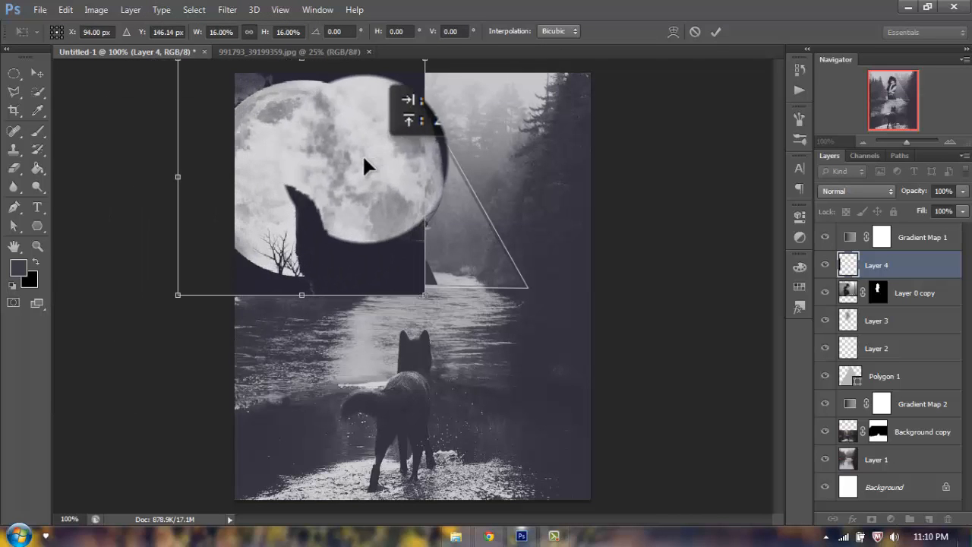
drag(416, 289, 369, 238)
drag(321, 185, 351, 187)
drag(400, 246, 375, 222)
drag(334, 188, 352, 199)
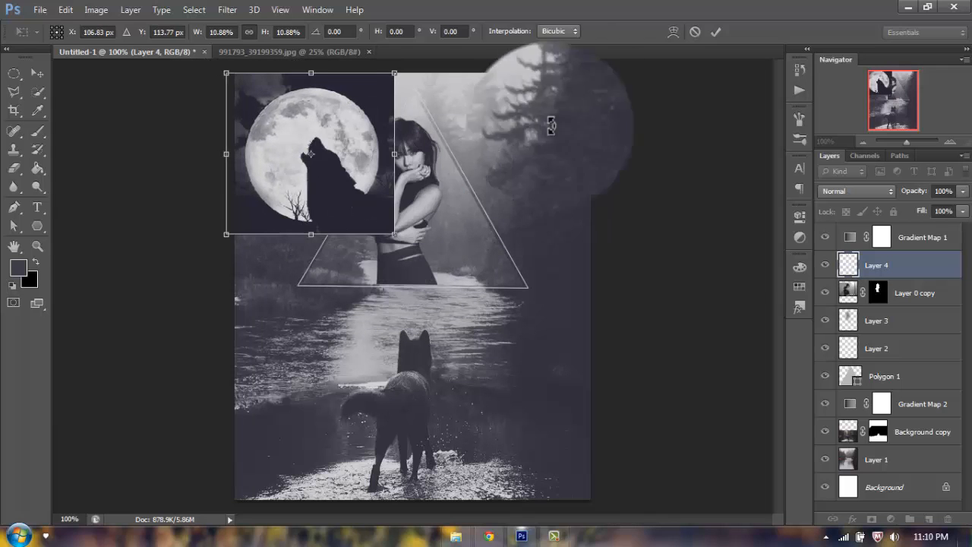
click(719, 25)
Step: Place the moon layer beneath Polygon 1 and set its blending mode to Screen
drag(874, 264, 882, 388)
click(839, 191)
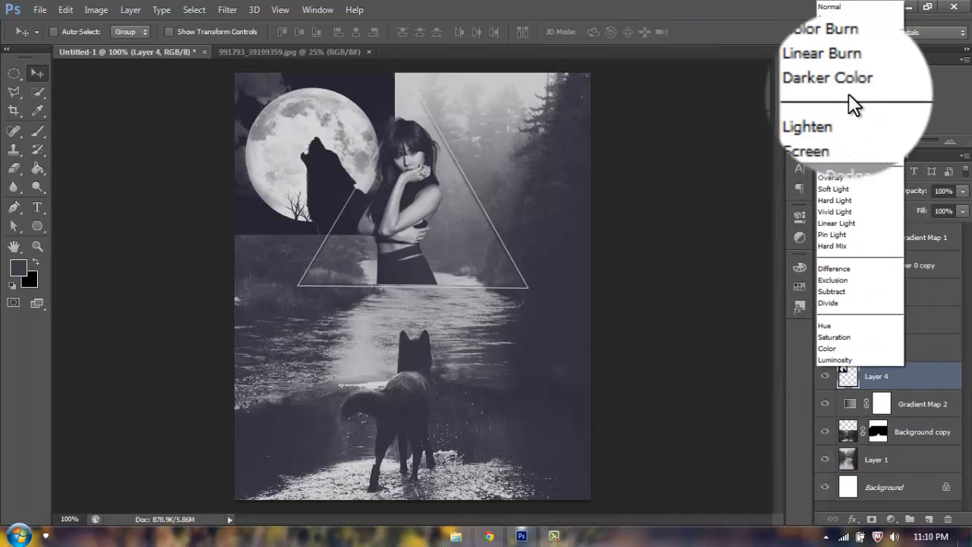
click(841, 120)
Step: Shift the moon up and left toward the poster's corner and add a layer mask to its layer
drag(327, 182, 283, 138)
click(38, 131)
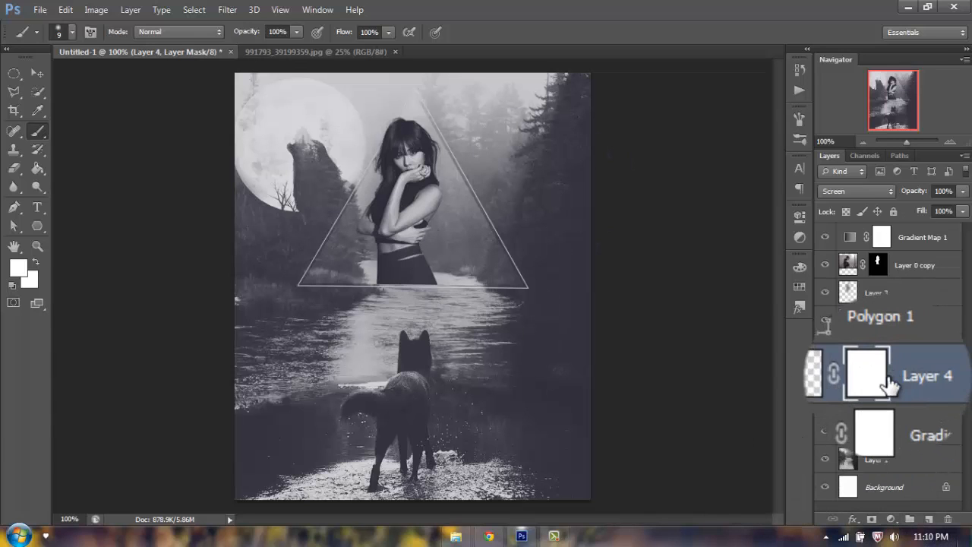
click(850, 376)
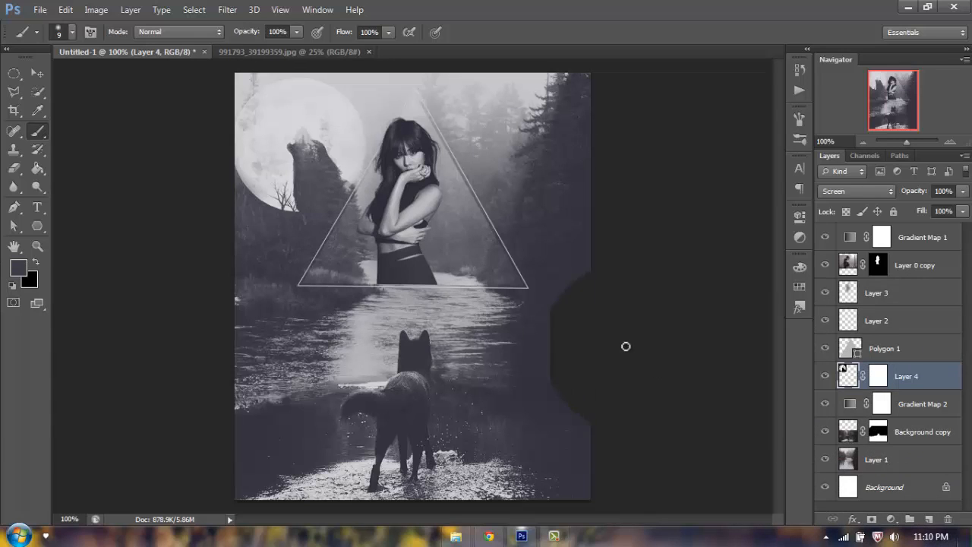
Step: Try painting on the moon layer with black and a brush enlarged to 90 px, and select its layer mask
key(d)
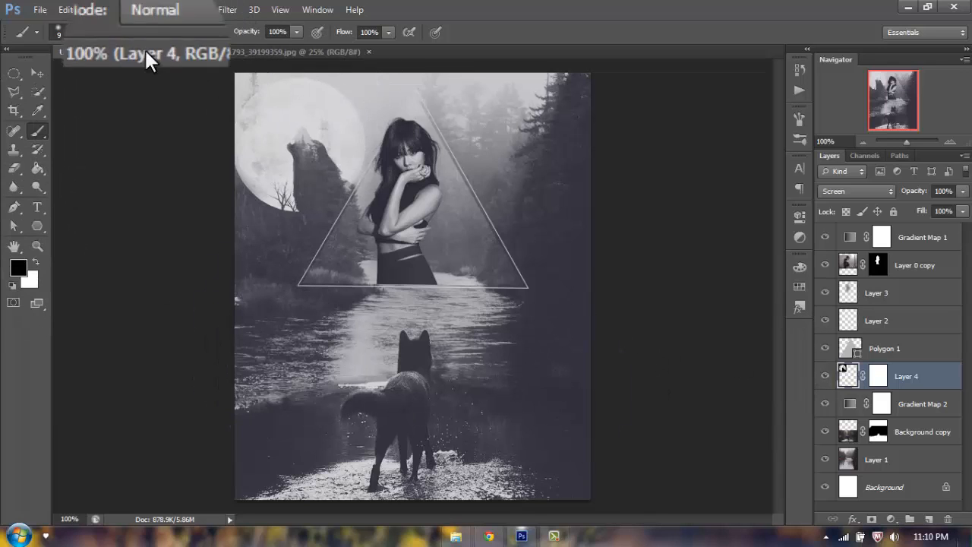
key(bracketright)
key(bracketright)
key(bracketright)
key(bracketright)
key(bracketright)
key(bracketright)
key(bracketright)
key(bracketright)
key(bracketright)
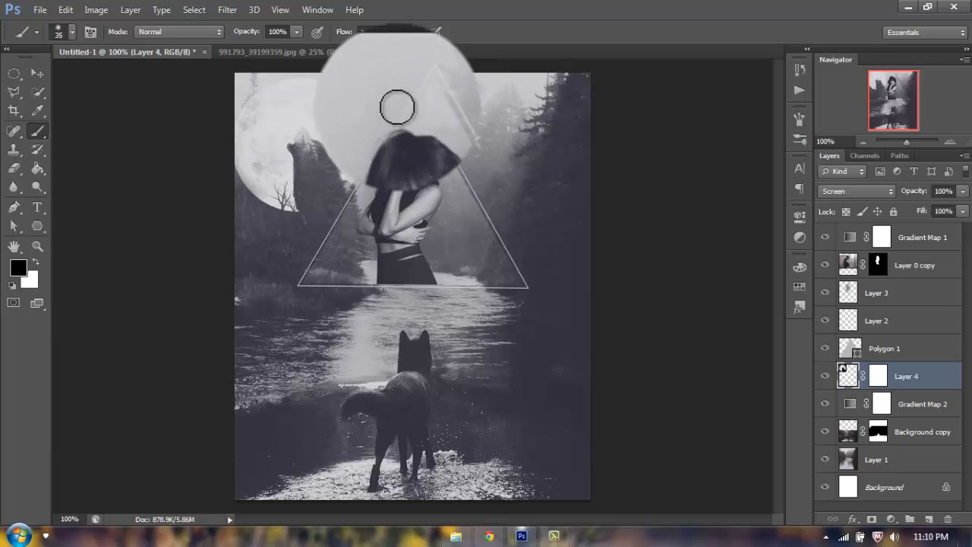
key(bracketright)
mouse_move(427, 166)
mouse_down()
mouse_move(438, 264)
mouse_move(417, 137)
mouse_move(435, 359)
mouse_up()
mouse_move(314, 282)
mouse_down()
mouse_move(396, 293)
mouse_move(367, 277)
mouse_up()
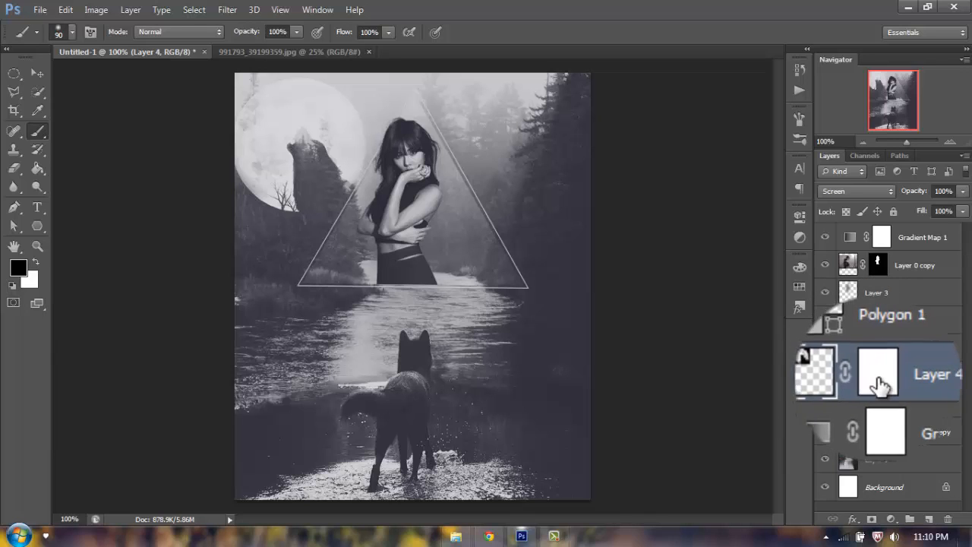
click(879, 376)
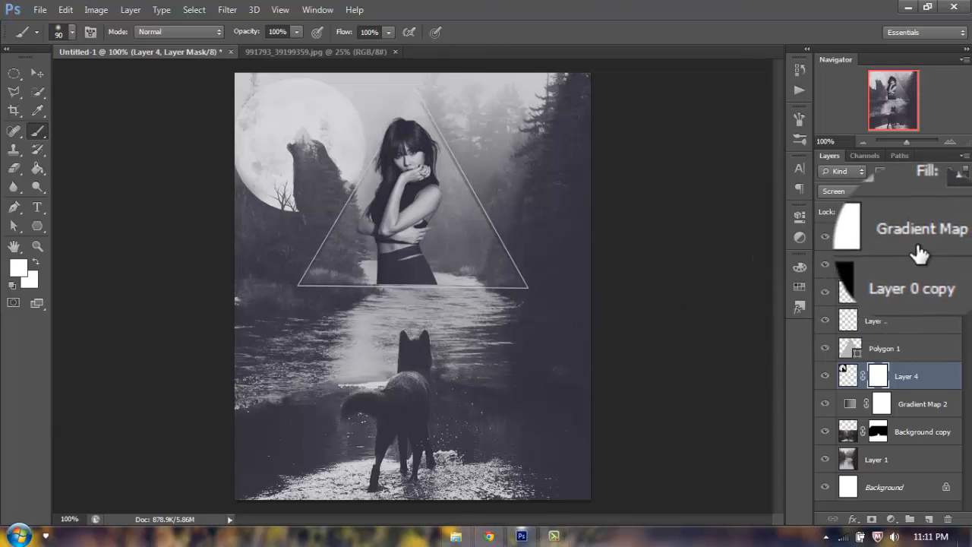
Step: Select the Gradient Map 1 layer and open the Bokeh-psdbox image as its own document
click(888, 238)
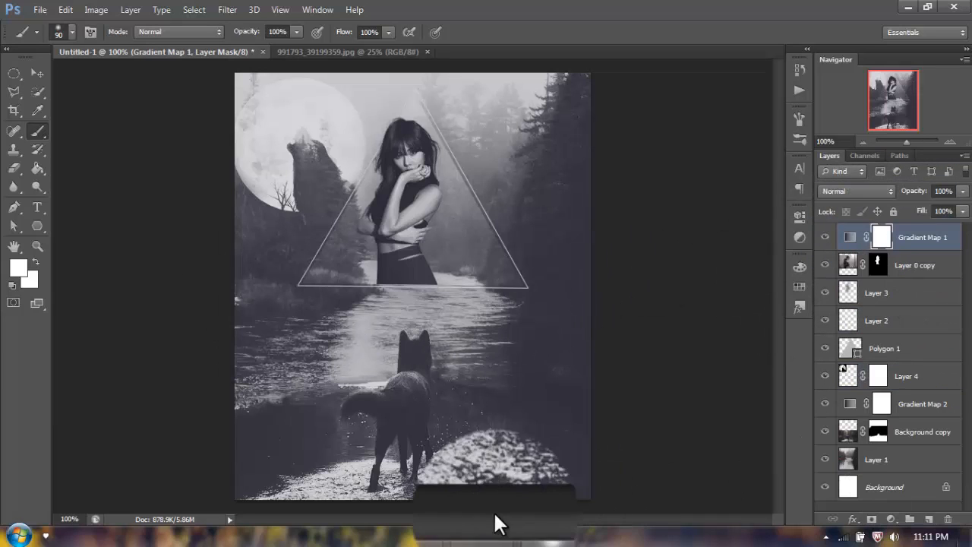
click(456, 537)
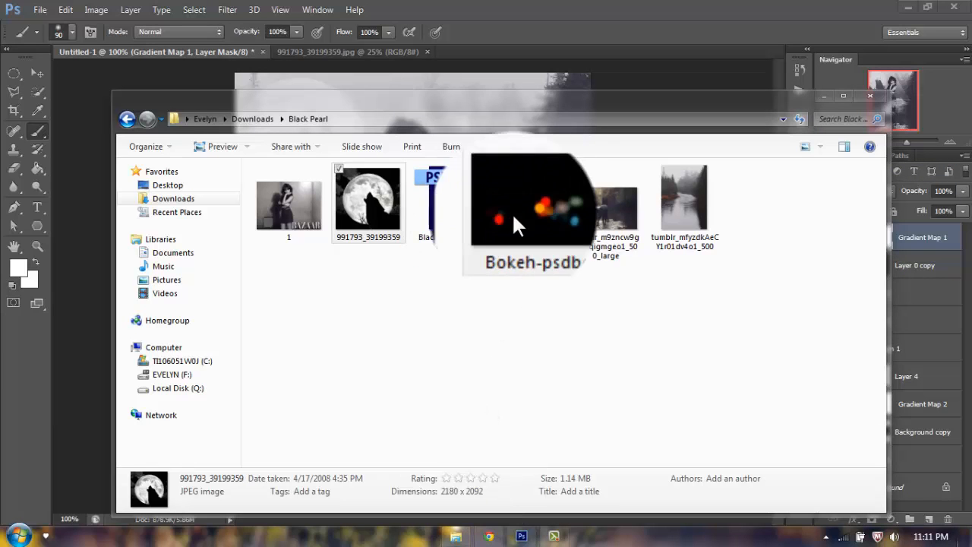
drag(513, 215, 537, 51)
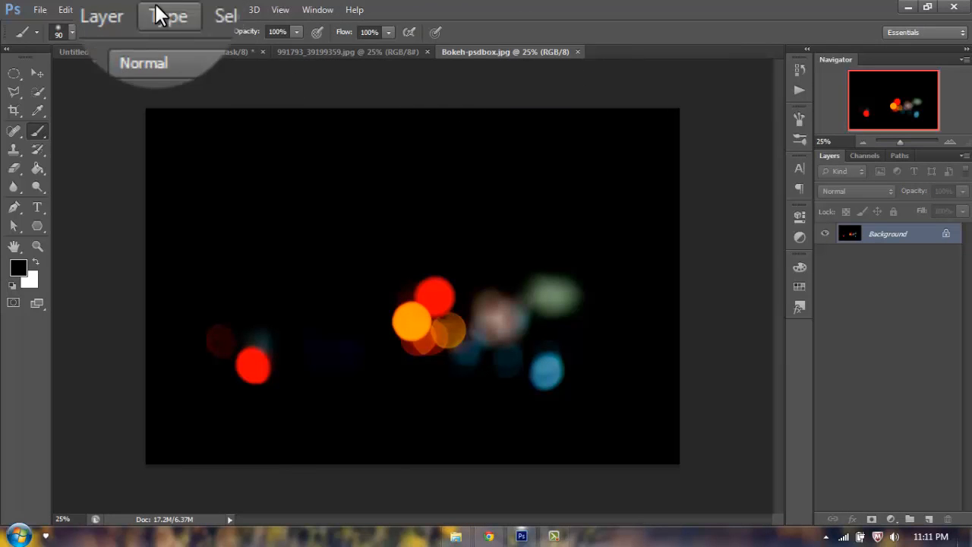
Step: Apply a Motion Blur with a distance of 300 pixels to the Bokeh-psdbox image
click(224, 10)
mouse_move(233, 154)
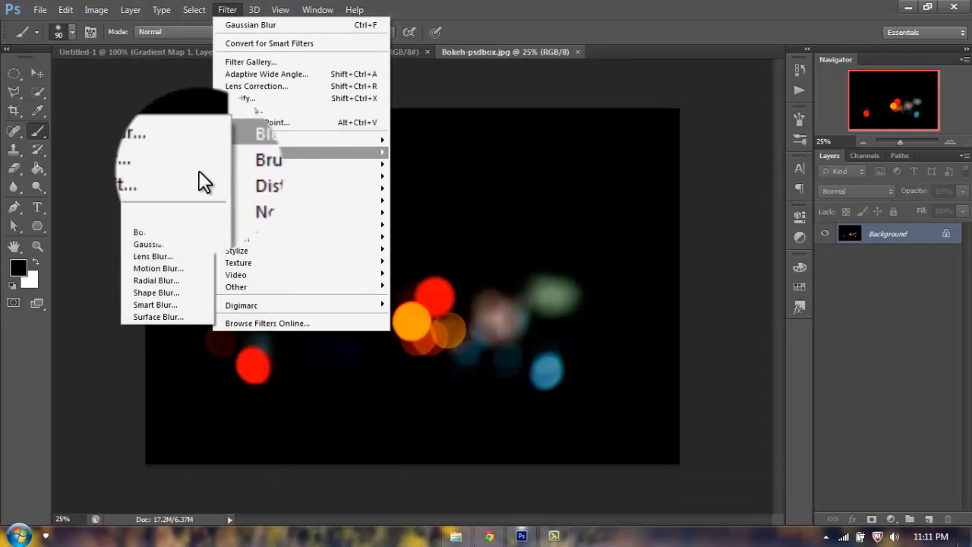
click(166, 268)
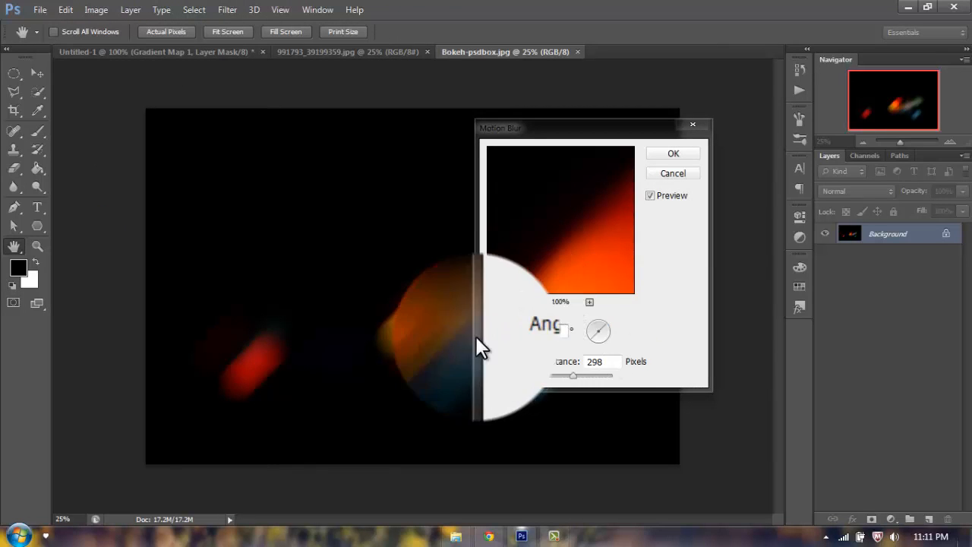
double_click(613, 363)
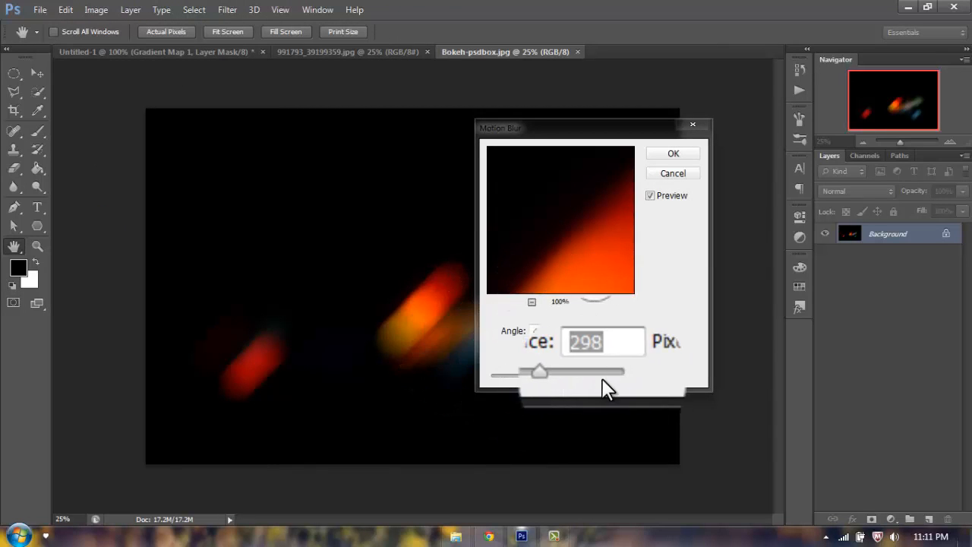
text(300)
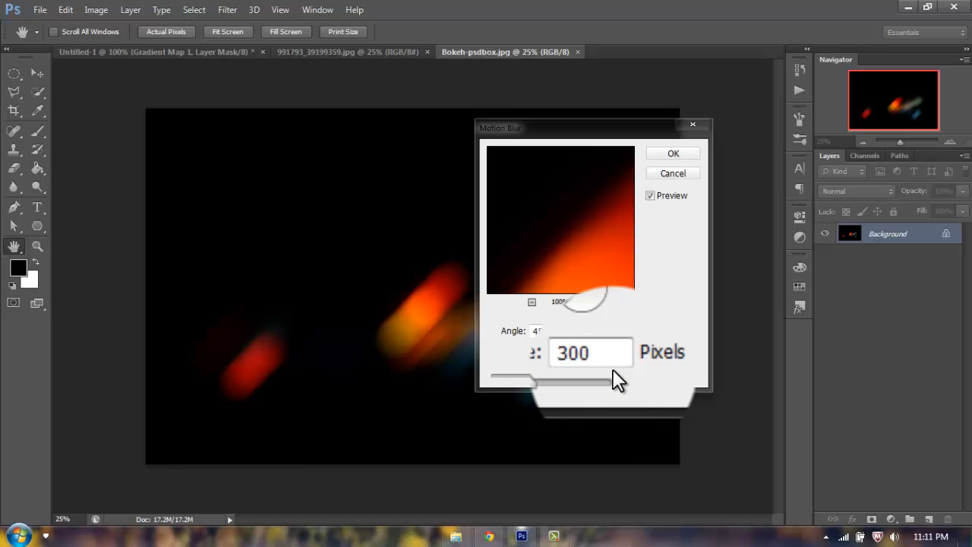
click(673, 154)
key(b)
Step: Bring the blurred bokeh into the poster as the top layer, set its blending mode to Screen and adjust its position
click(37, 72)
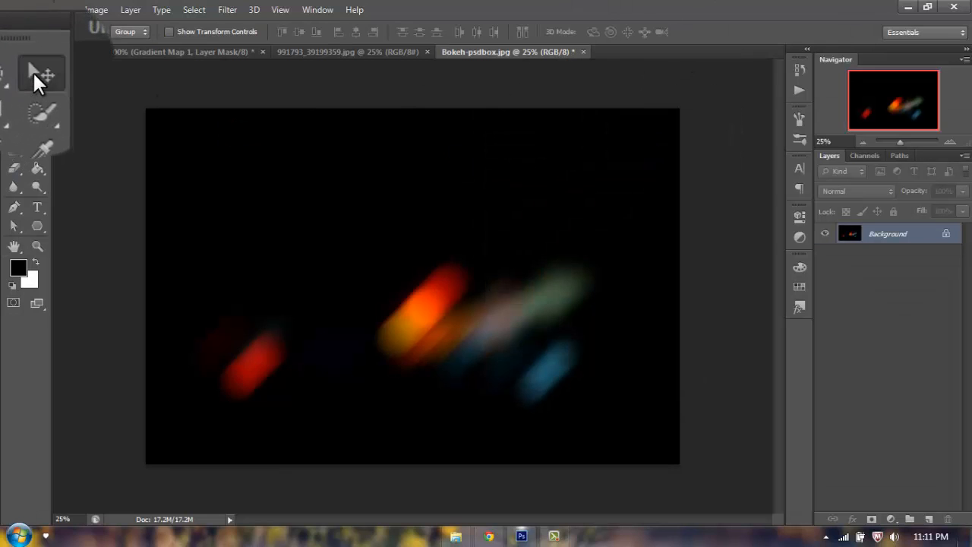
drag(446, 343, 469, 362)
click(889, 191)
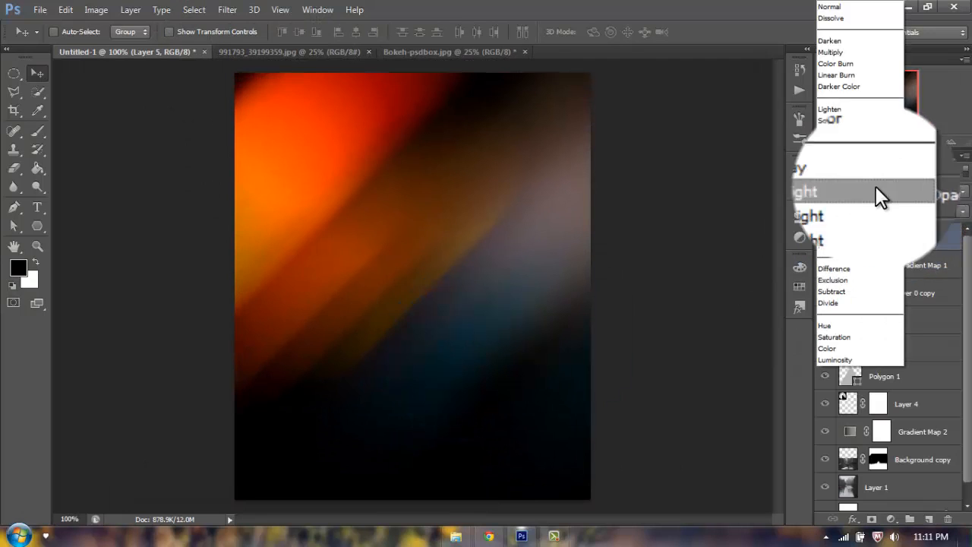
click(841, 129)
mouse_move(462, 204)
mouse_down()
mouse_move(407, 191)
mouse_move(436, 212)
mouse_move(449, 201)
mouse_up()
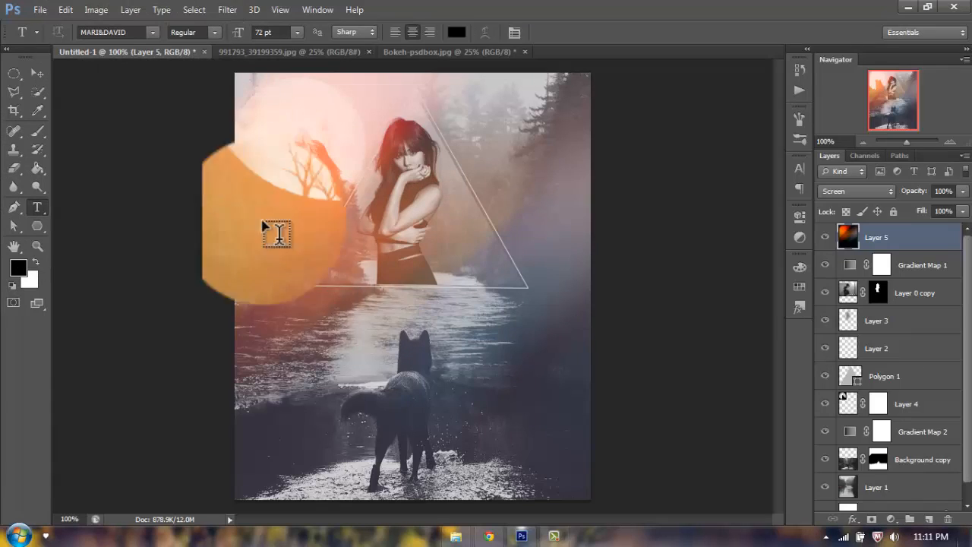
Step: Add the title "black pearl" in 72 pt MARI&DAVID and colour it light grey #e3e3e3
click(401, 334)
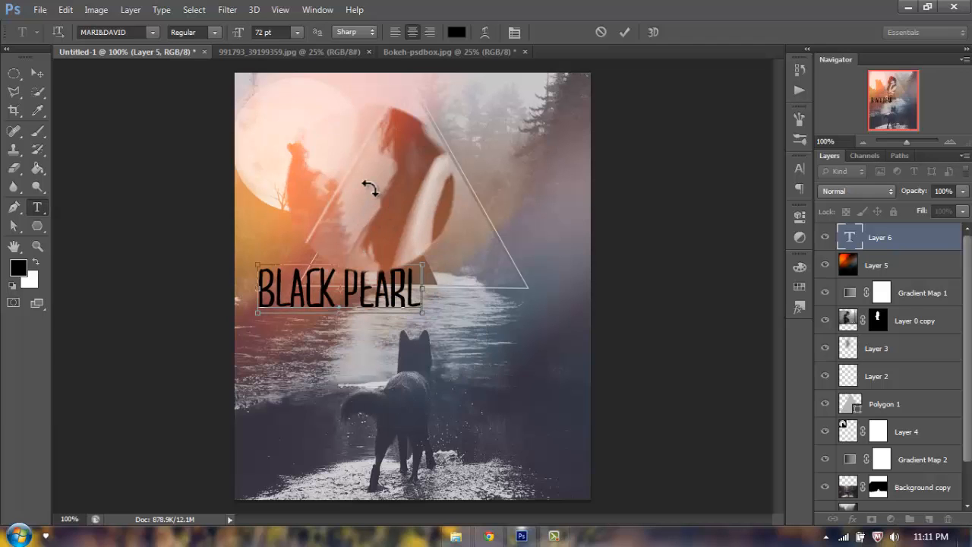
key(ctrl+a)
click(457, 32)
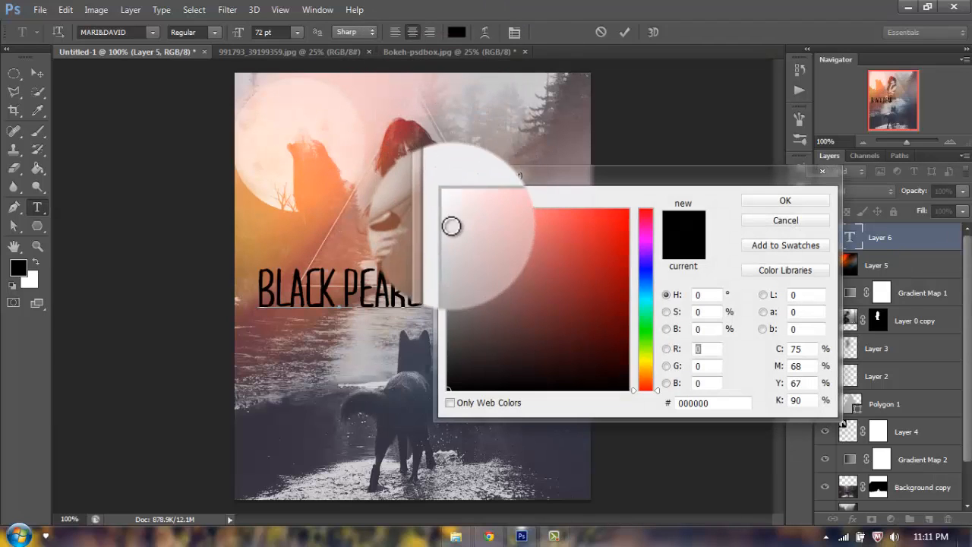
click(448, 229)
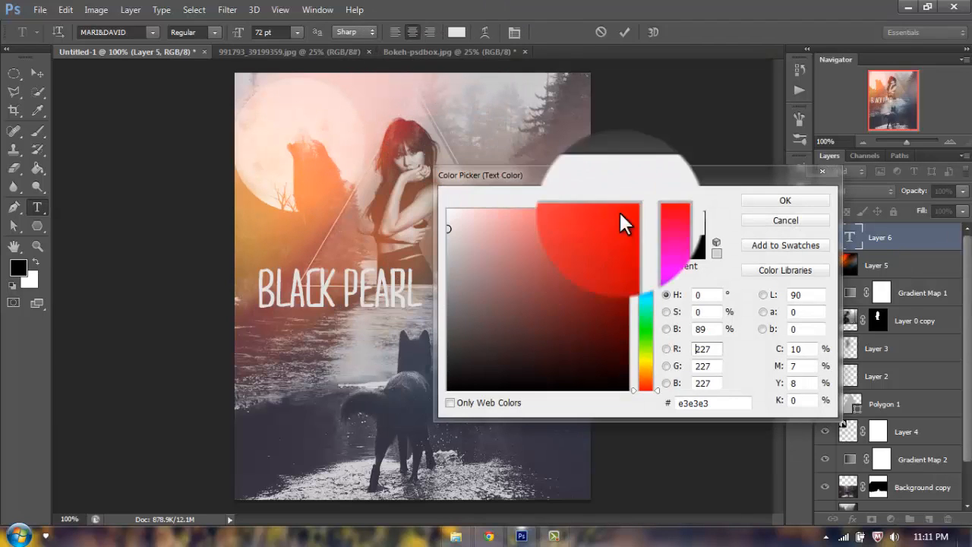
click(752, 199)
Step: Move the title text to just below the triangle's base and commit it
click(425, 315)
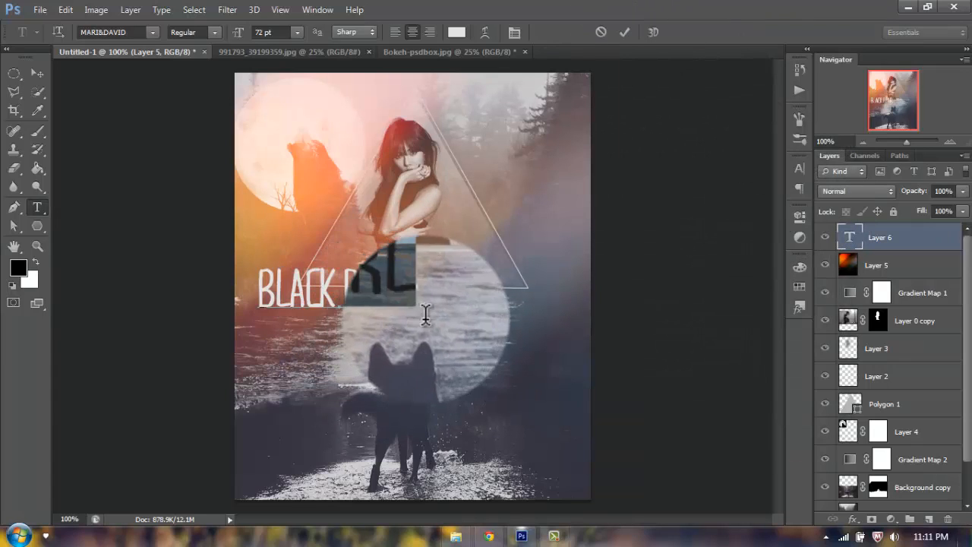
drag(358, 229, 427, 242)
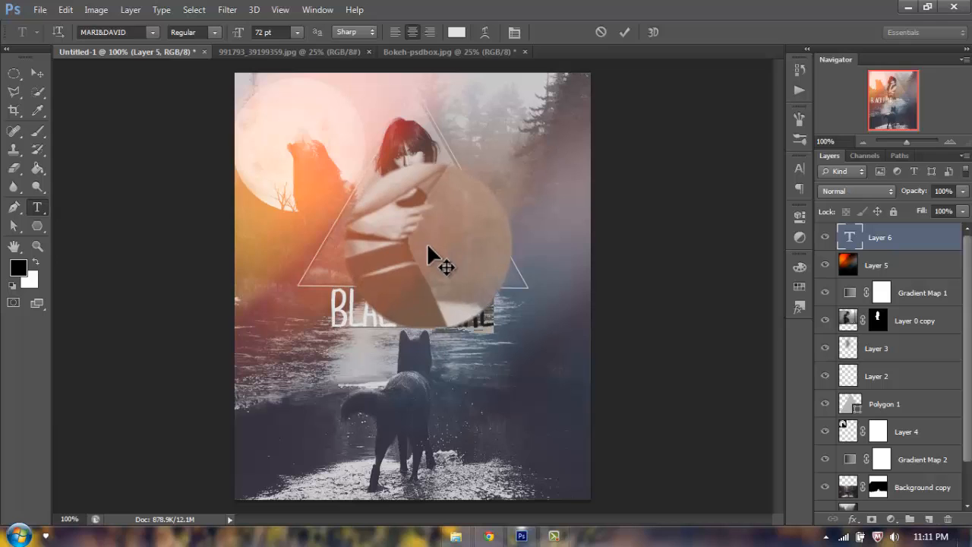
click(630, 31)
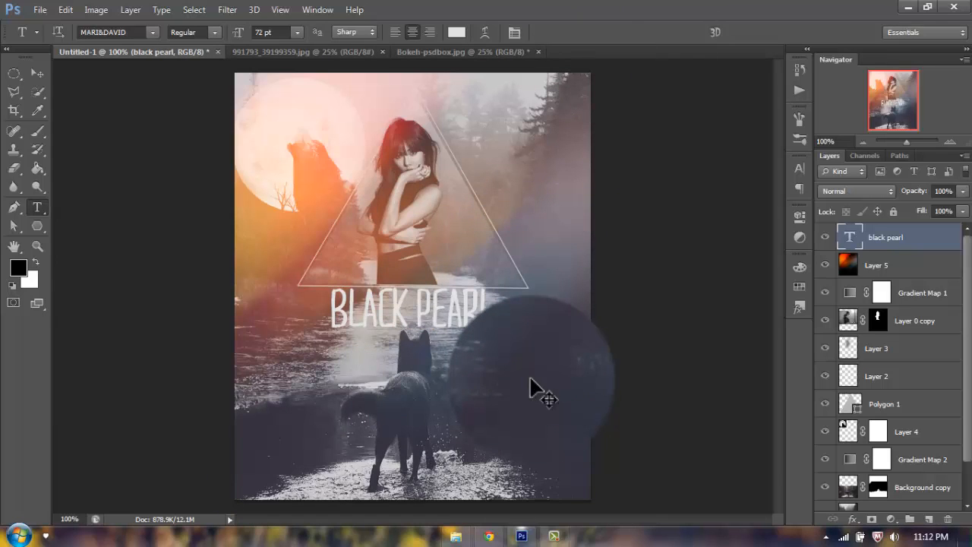
key(ctrl+t)
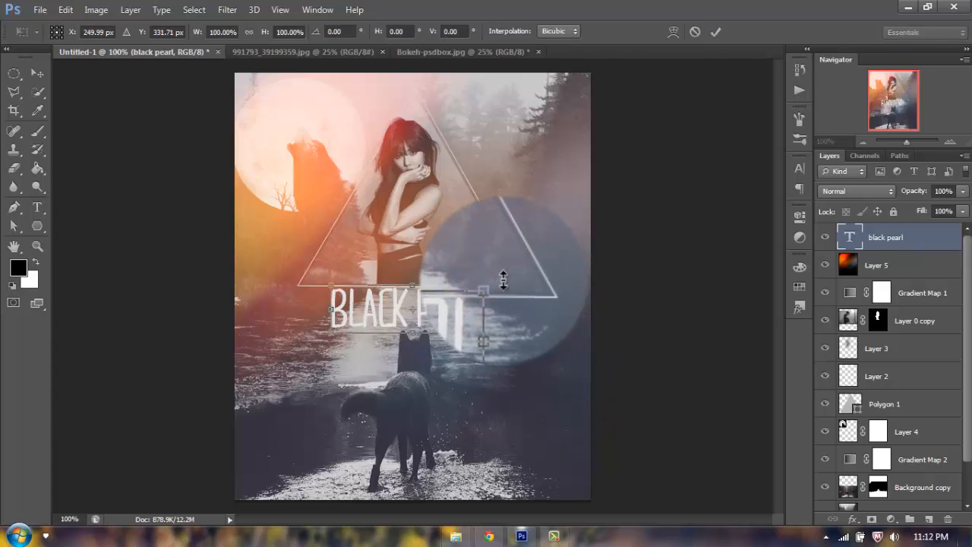
click(716, 32)
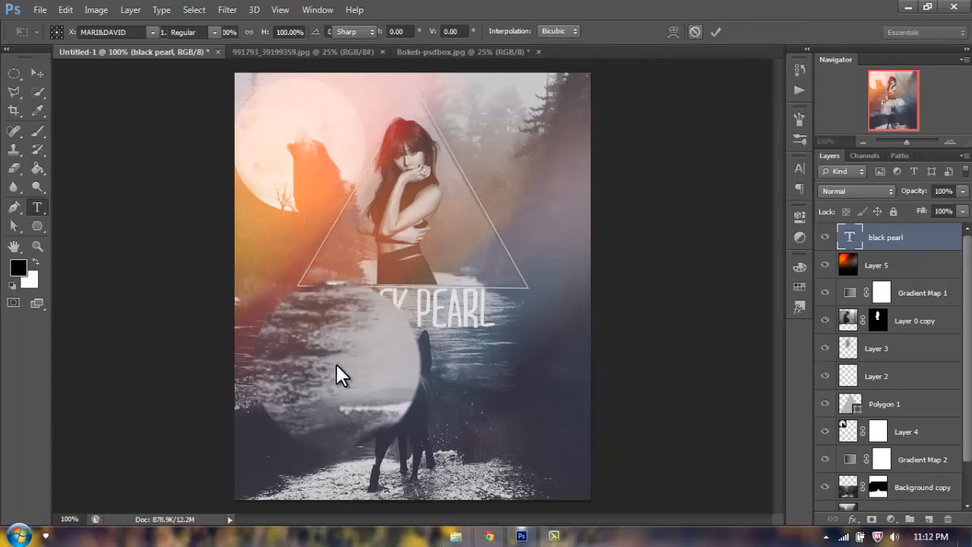
key(ctrl)
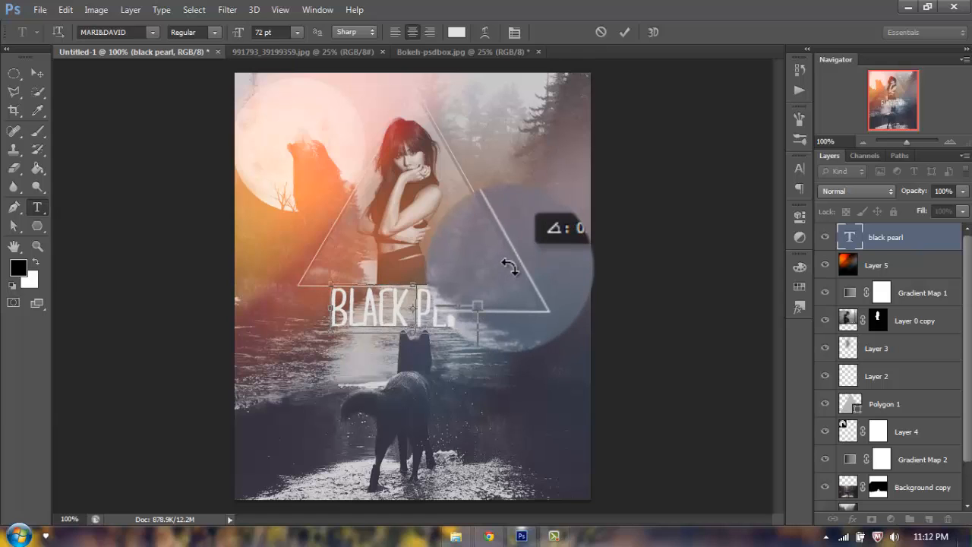
click(621, 30)
Step: Centre the black pearl title horizontally on the whole canvas and clear the selection
click(32, 73)
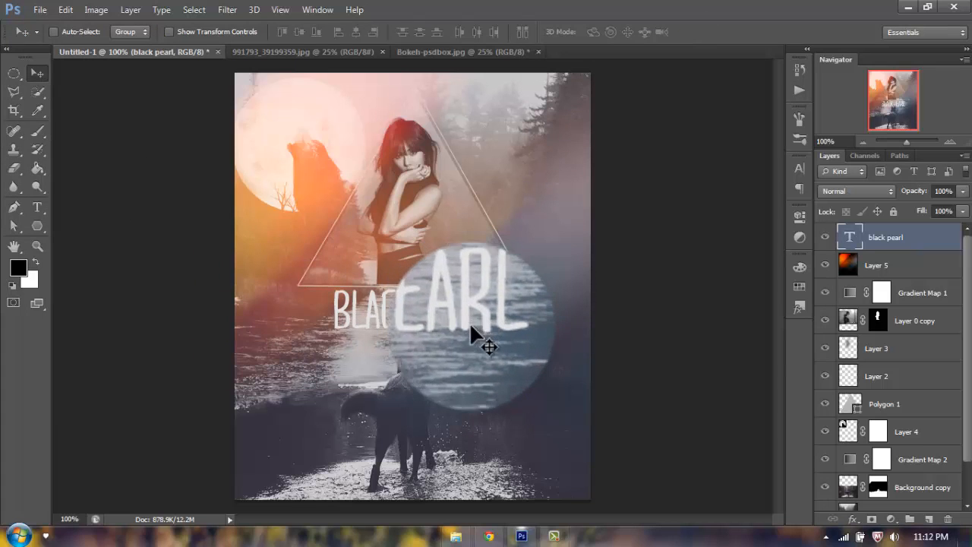
key(ctrl+a)
click(354, 32)
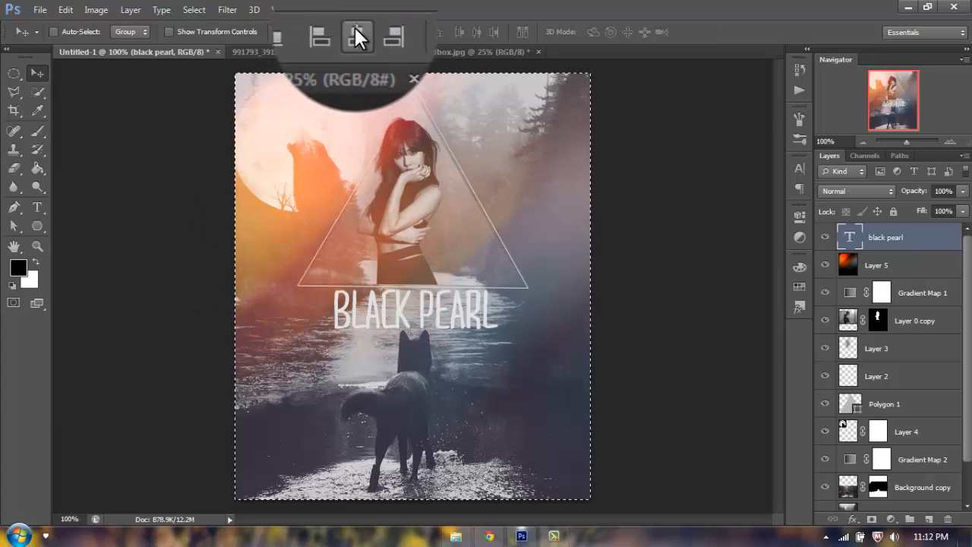
key(ctrl+d)
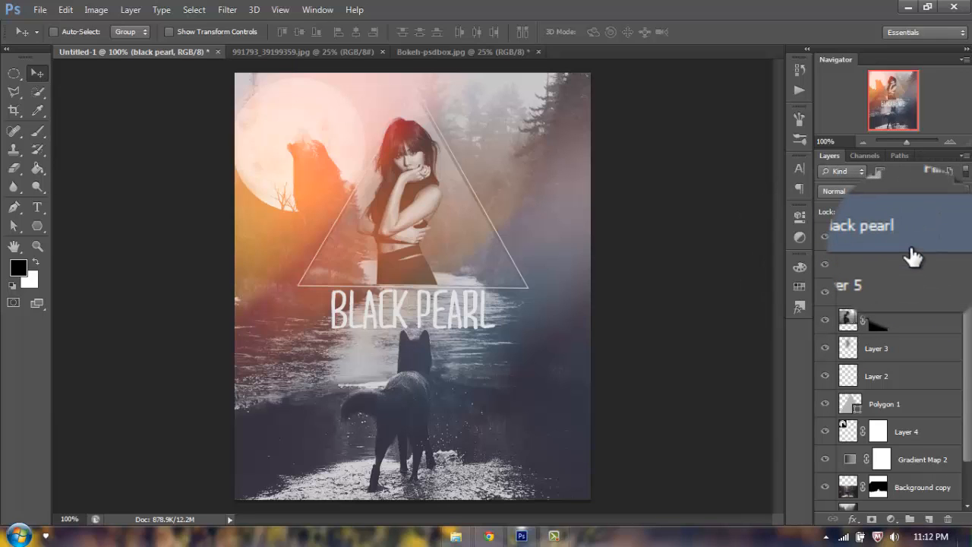
Step: Stamp all visible layers into a new layer at 70% fill, sharpened with Smart Sharpen at 500% and 0.3 px radius
key(ctrl+shift+alt+e)
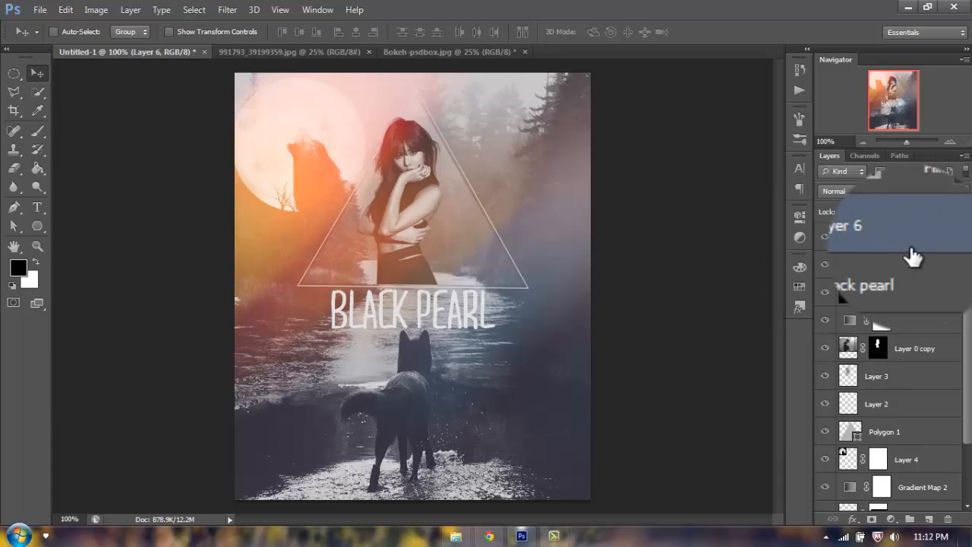
click(227, 9)
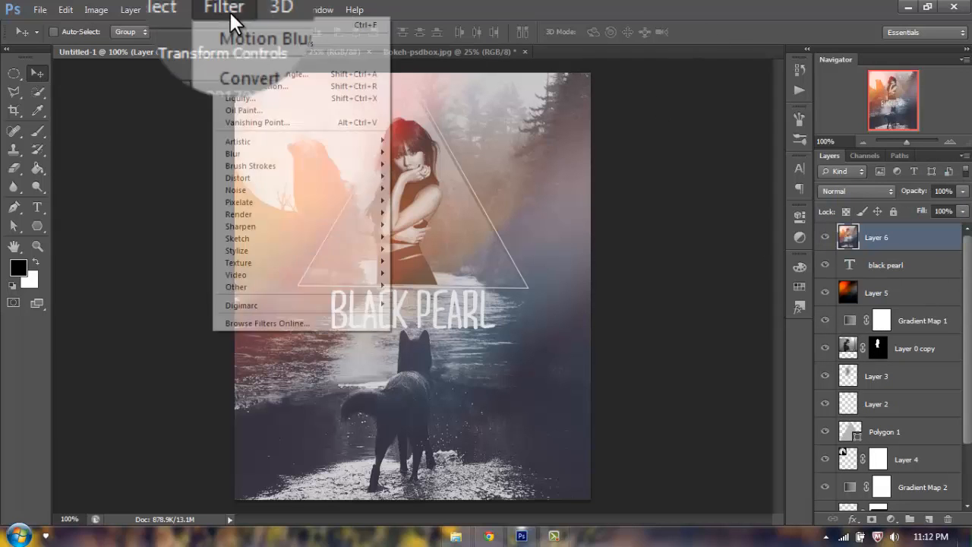
mouse_move(254, 227)
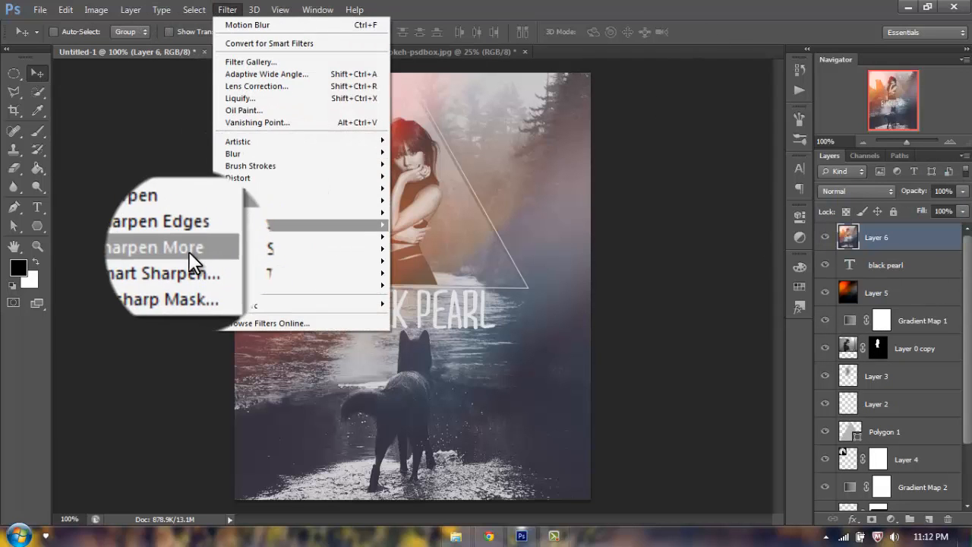
click(183, 261)
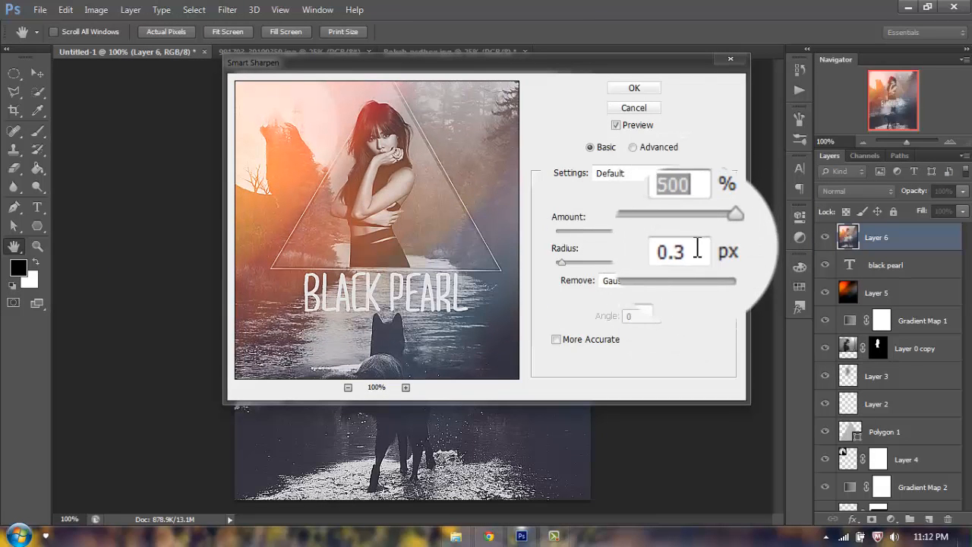
click(624, 90)
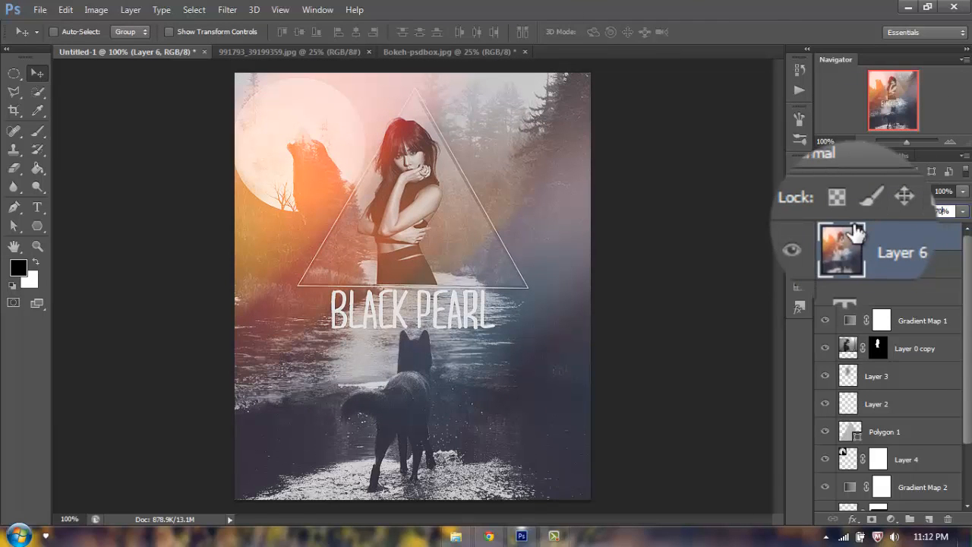
Step: Save the poster as an interlaced PNG named Final Poster Black Pearl in the Black Pearl folder
click(36, 11)
click(67, 157)
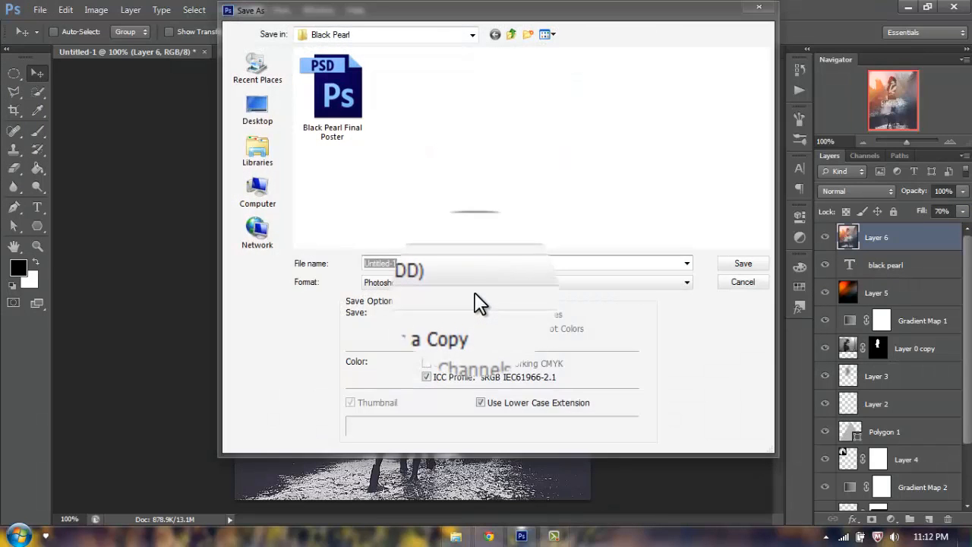
click(472, 284)
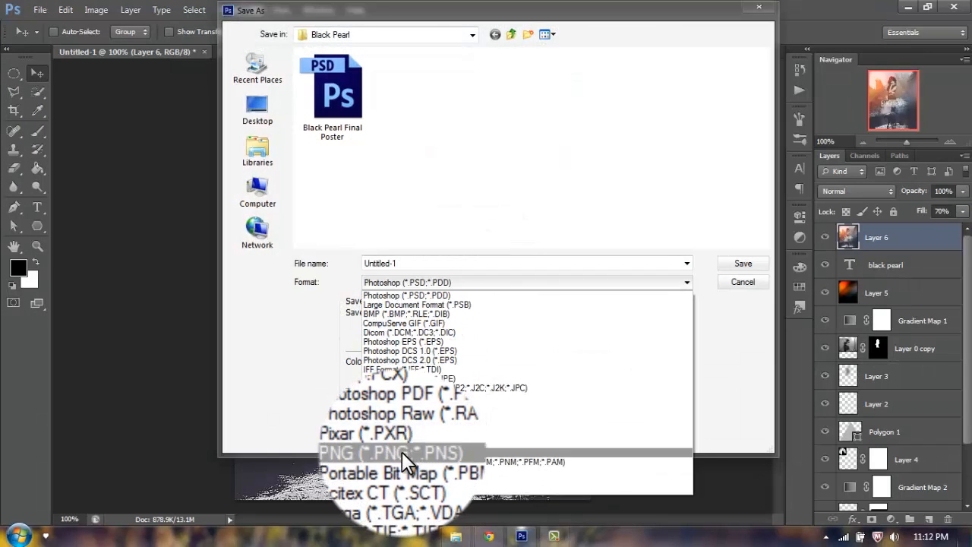
click(402, 452)
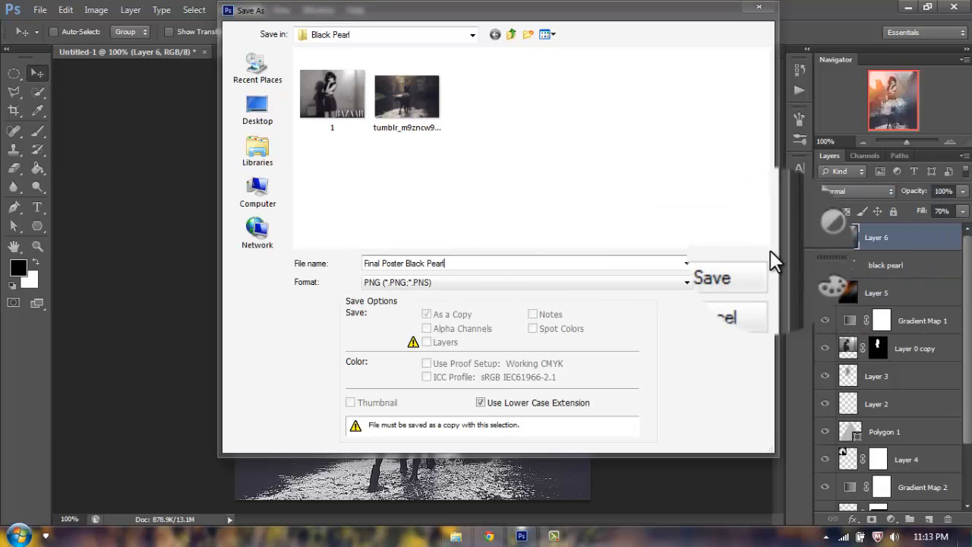
click(743, 263)
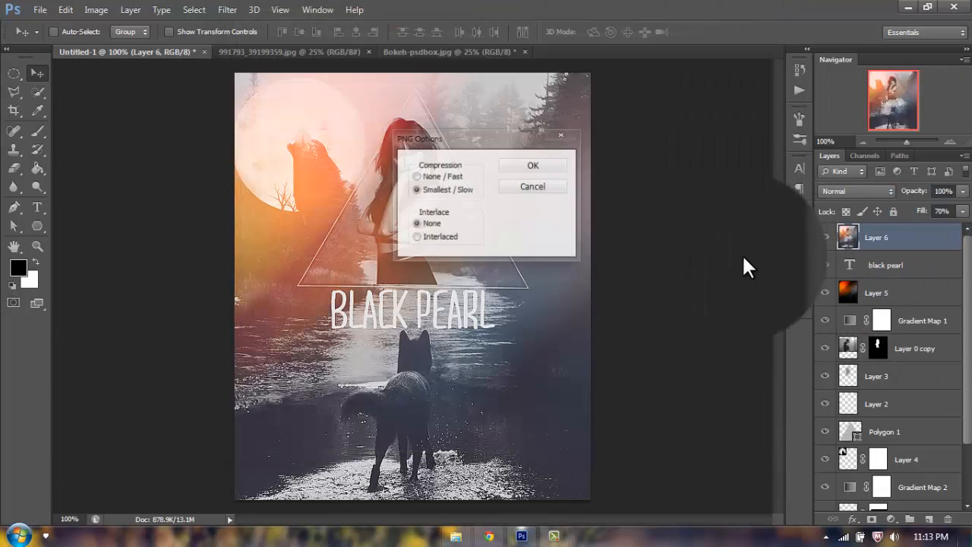
click(417, 237)
click(538, 164)
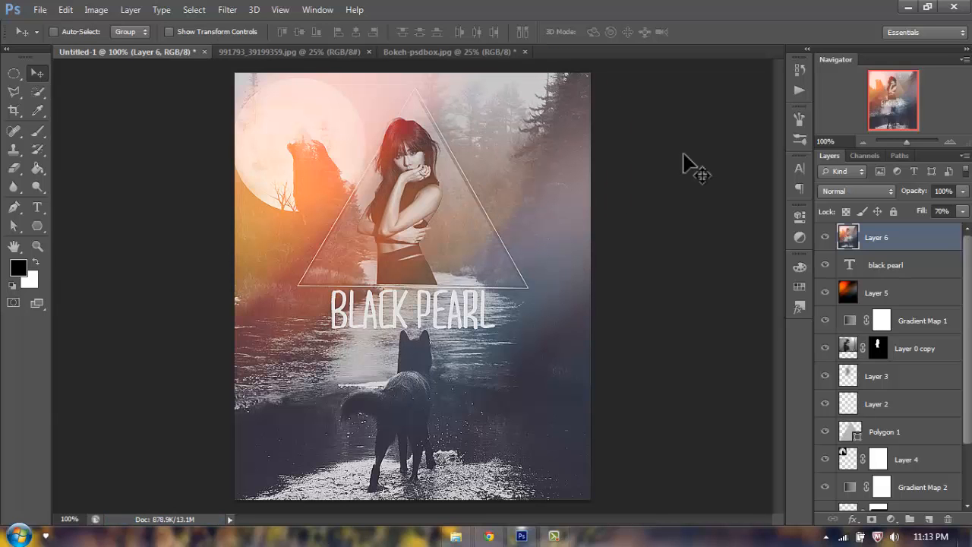
Step: Open the exported Final Poster Black Pearl image from the Black Pearl folder and view it in Windows Photo Viewer
click(455, 537)
click(614, 206)
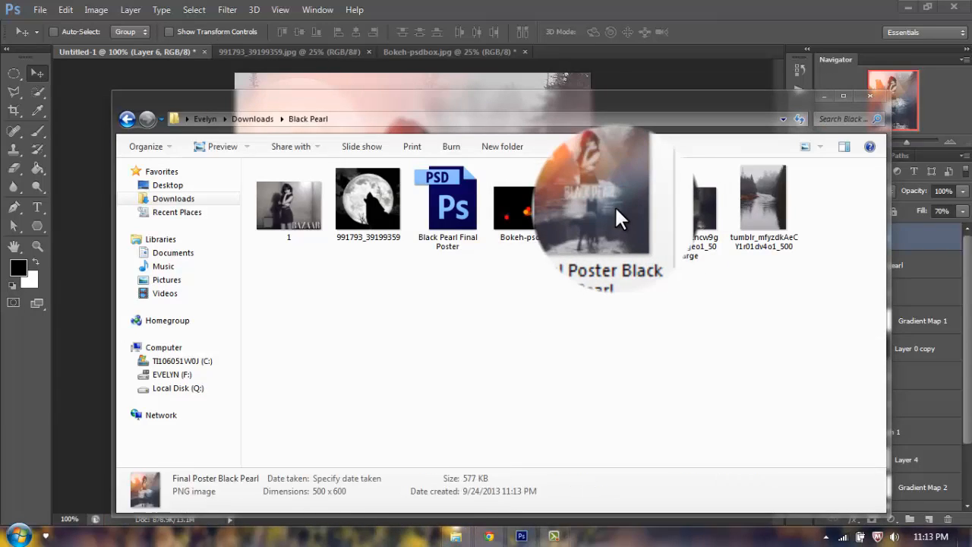
double_click(615, 205)
click(834, 43)
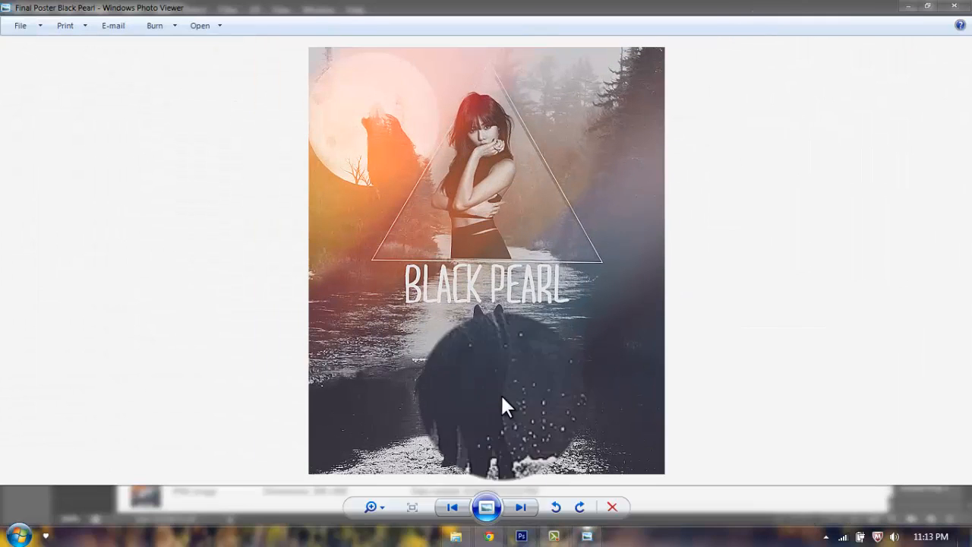